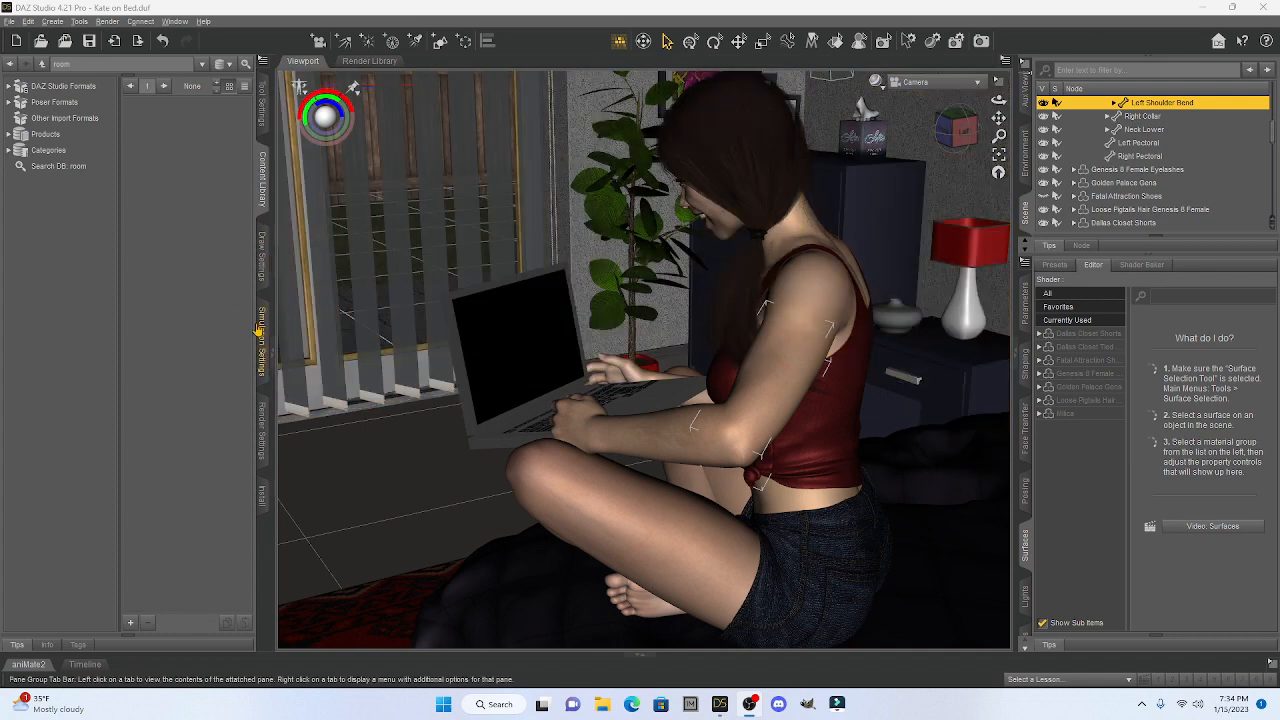
Step: Display the full render settings and examine the Environment group, including the environment mode
left_click(263, 428)
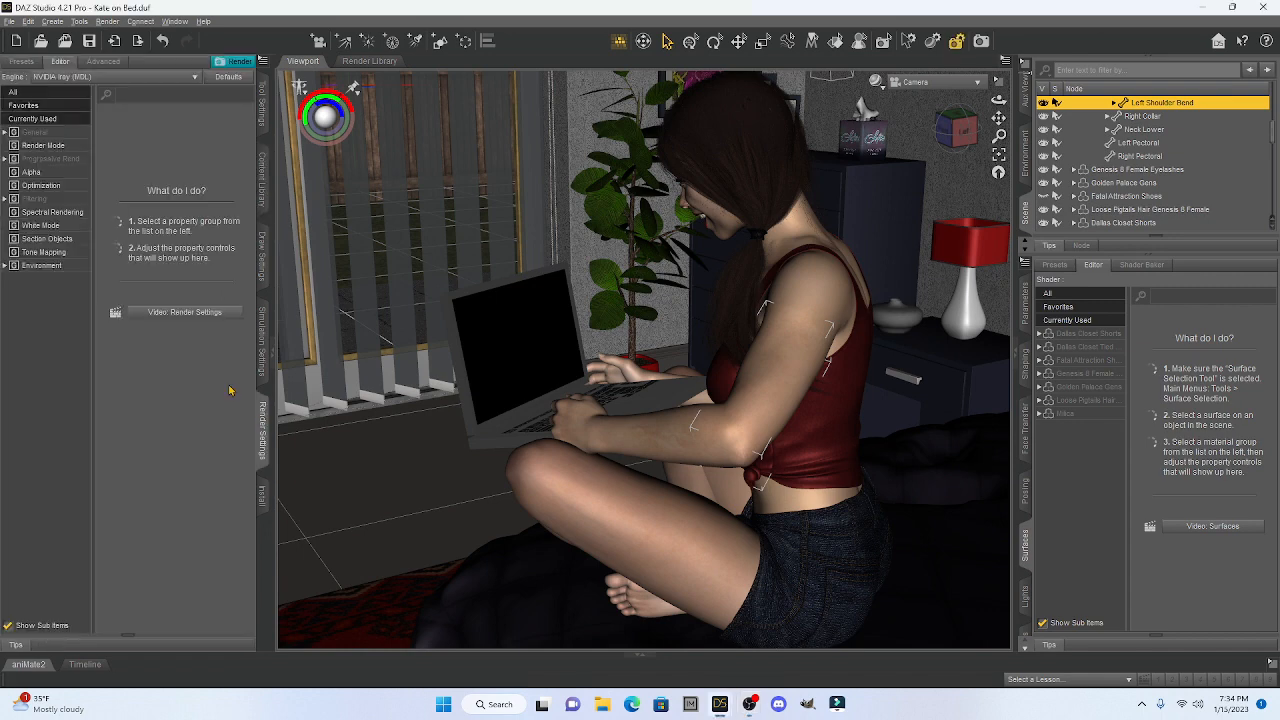
left_click(24, 93)
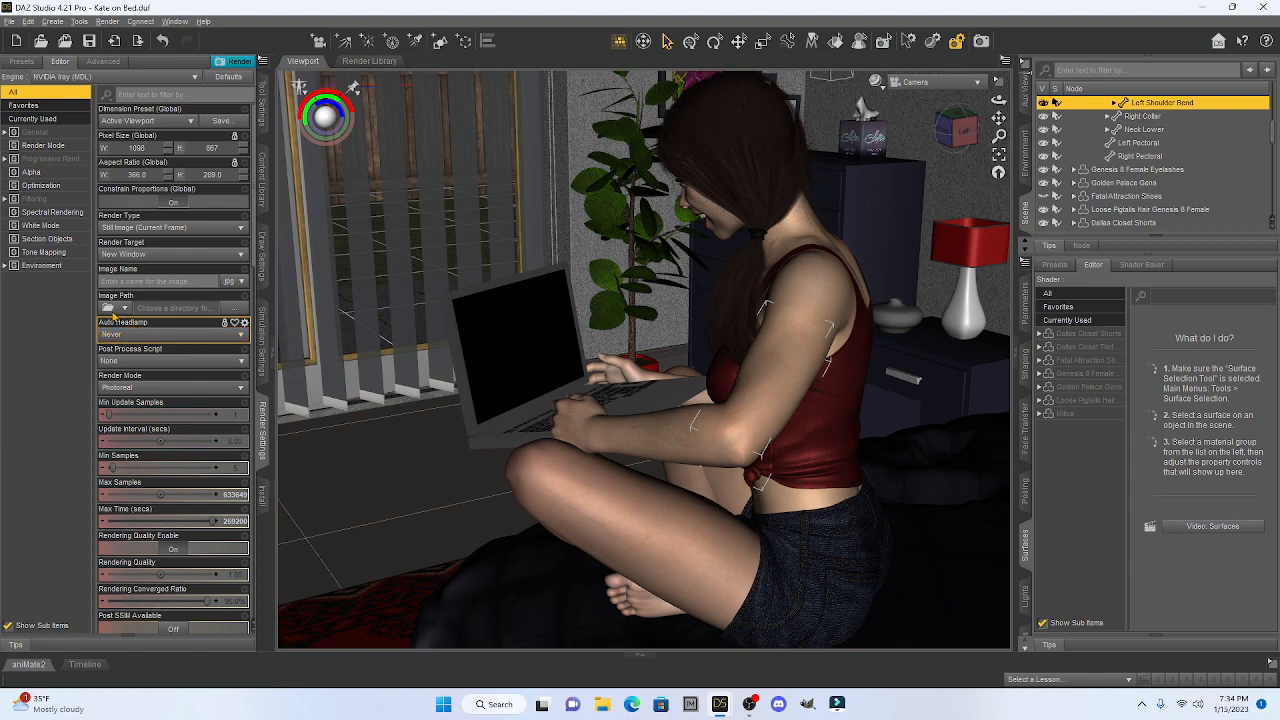
left_click(38, 267)
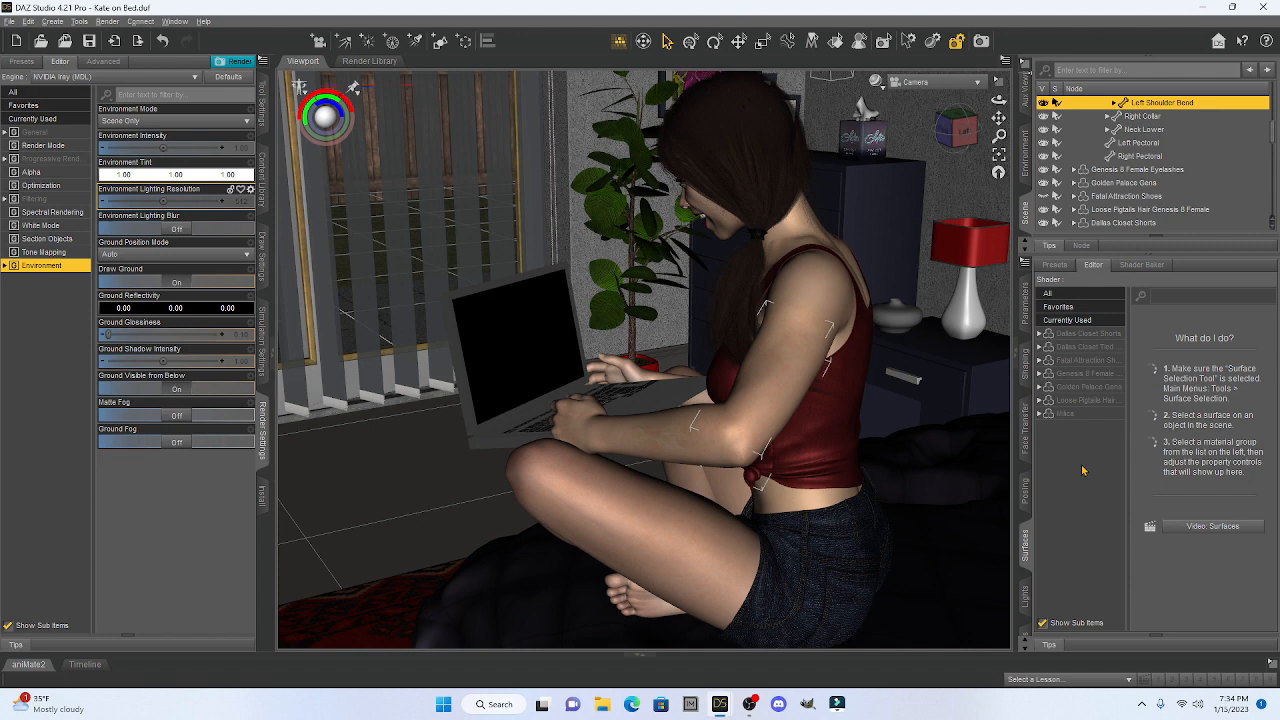
Step: Preview the scene with the NVIDIA Iray draw style and return the viewport to Texture Shaded
left_click(884, 92)
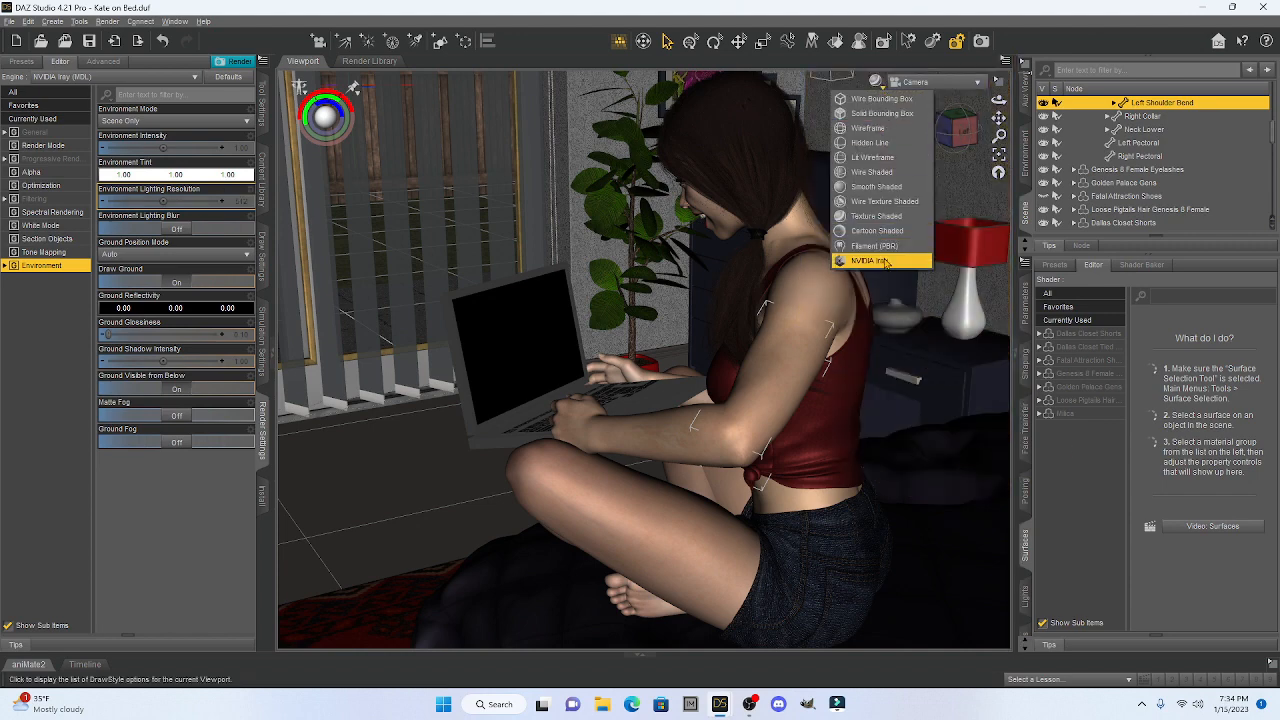
left_click(884, 262)
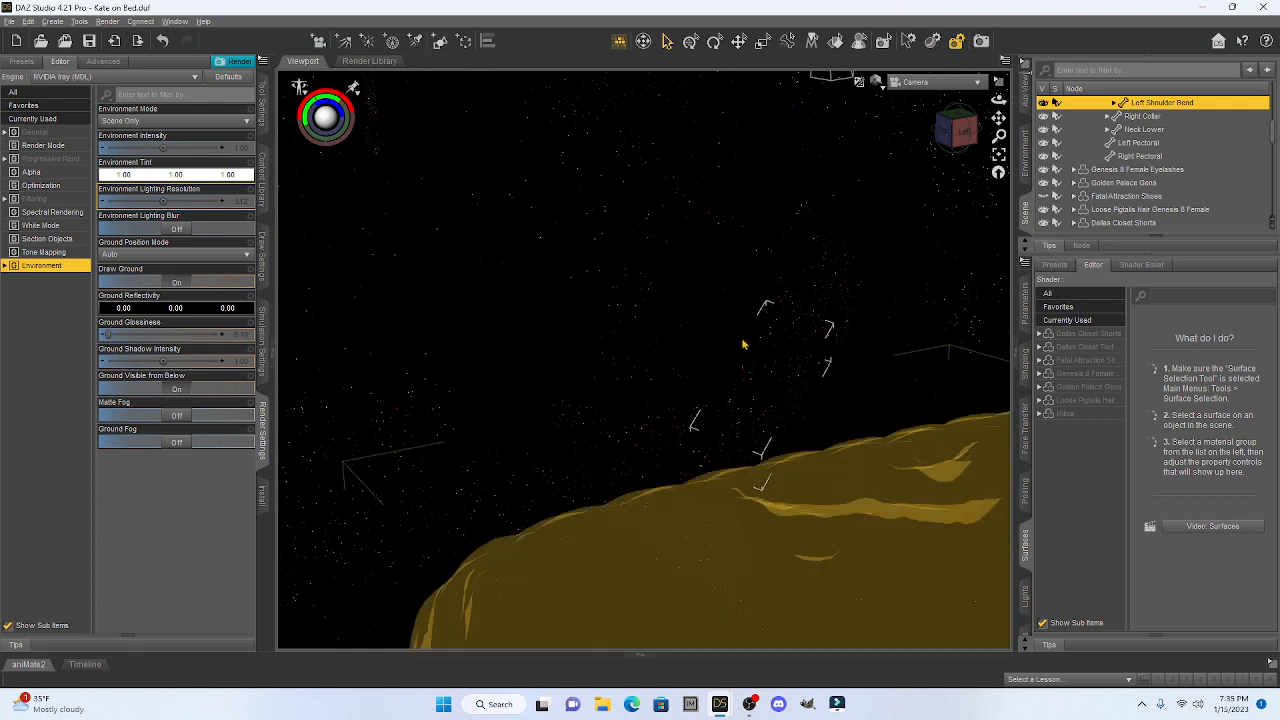
left_click(883, 88)
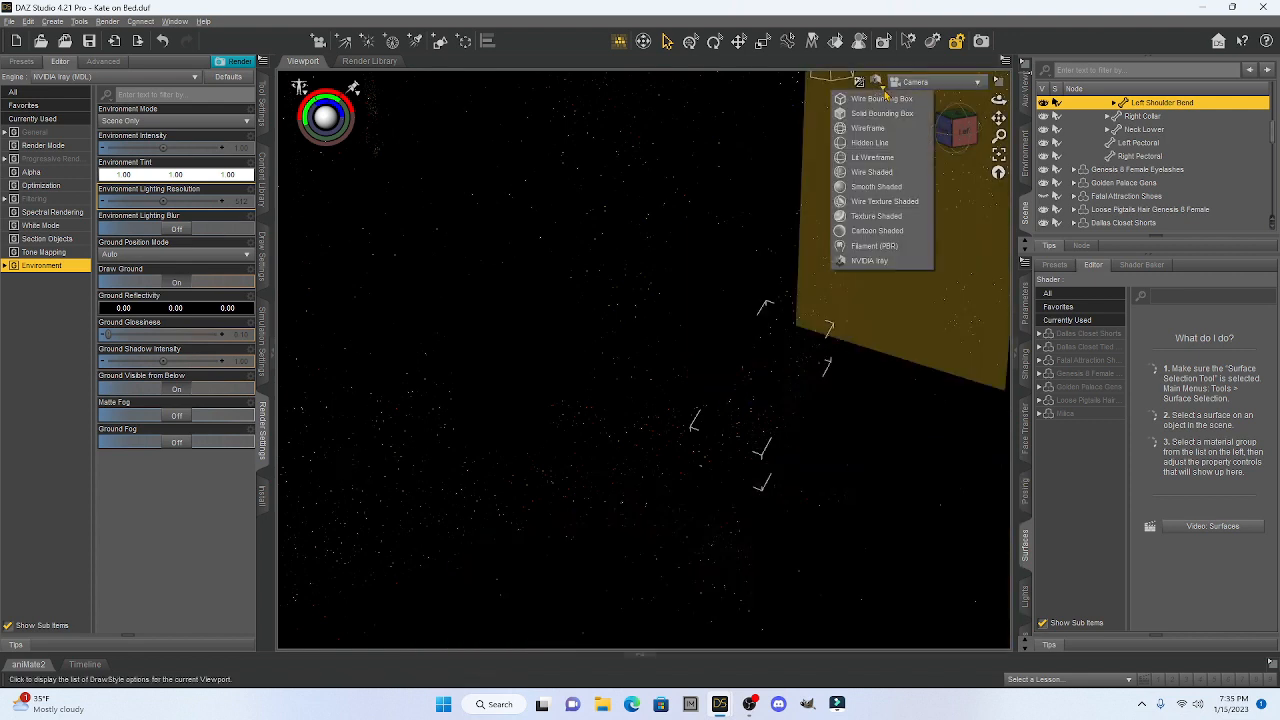
left_click(887, 218)
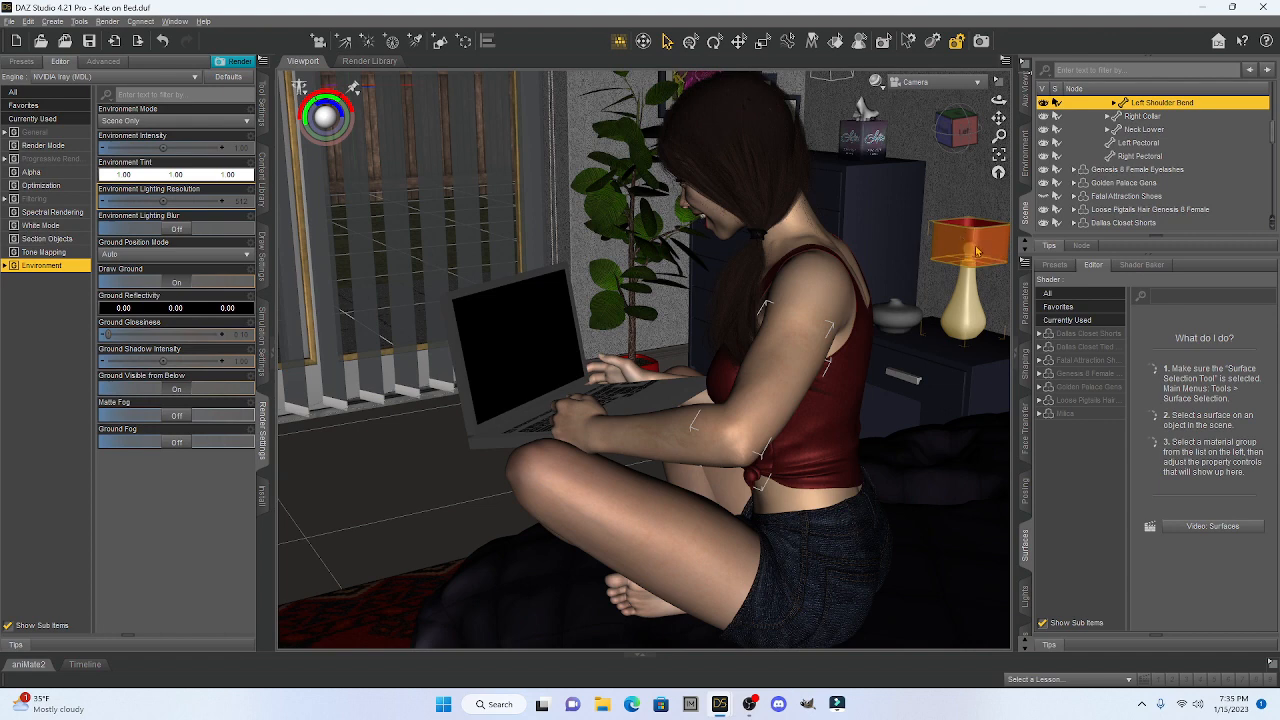
Step: Set the emission color of the Bulb surface on the red-shaded bedside lamp, Sidelight (2), to light yellow (1.00, 1.00, 0.22)
left_click(977, 251)
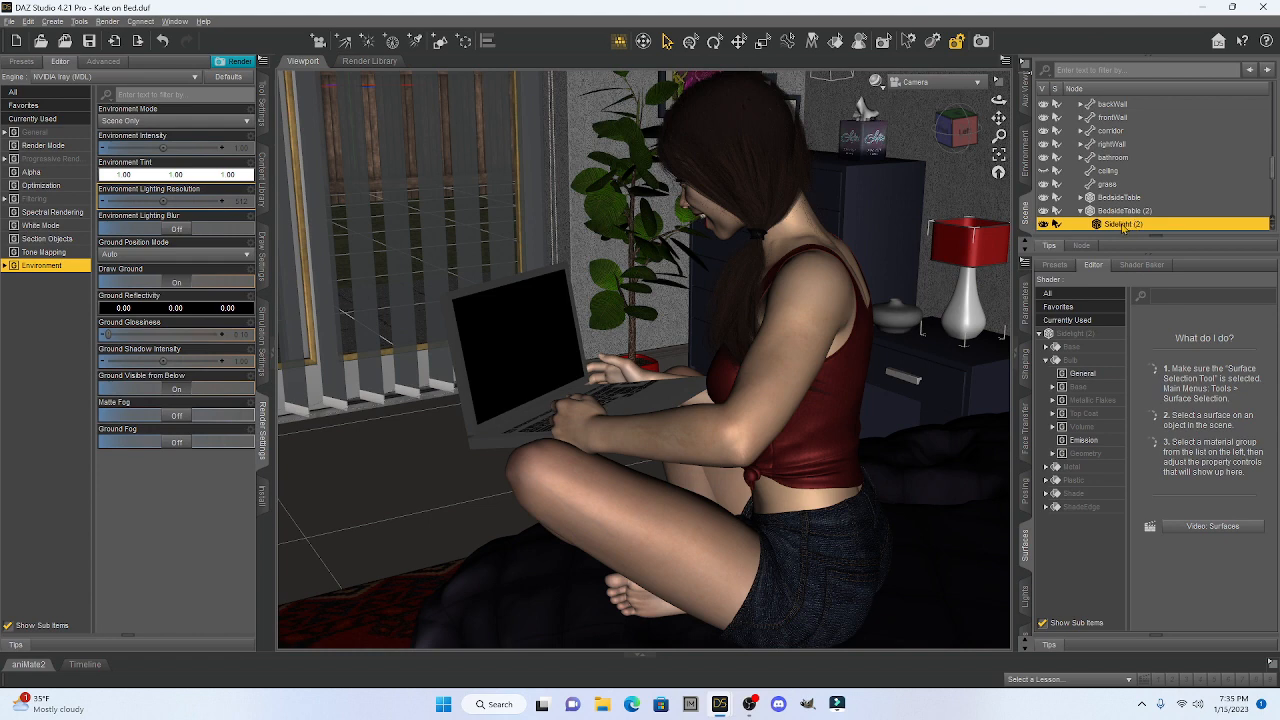
left_click(1046, 360)
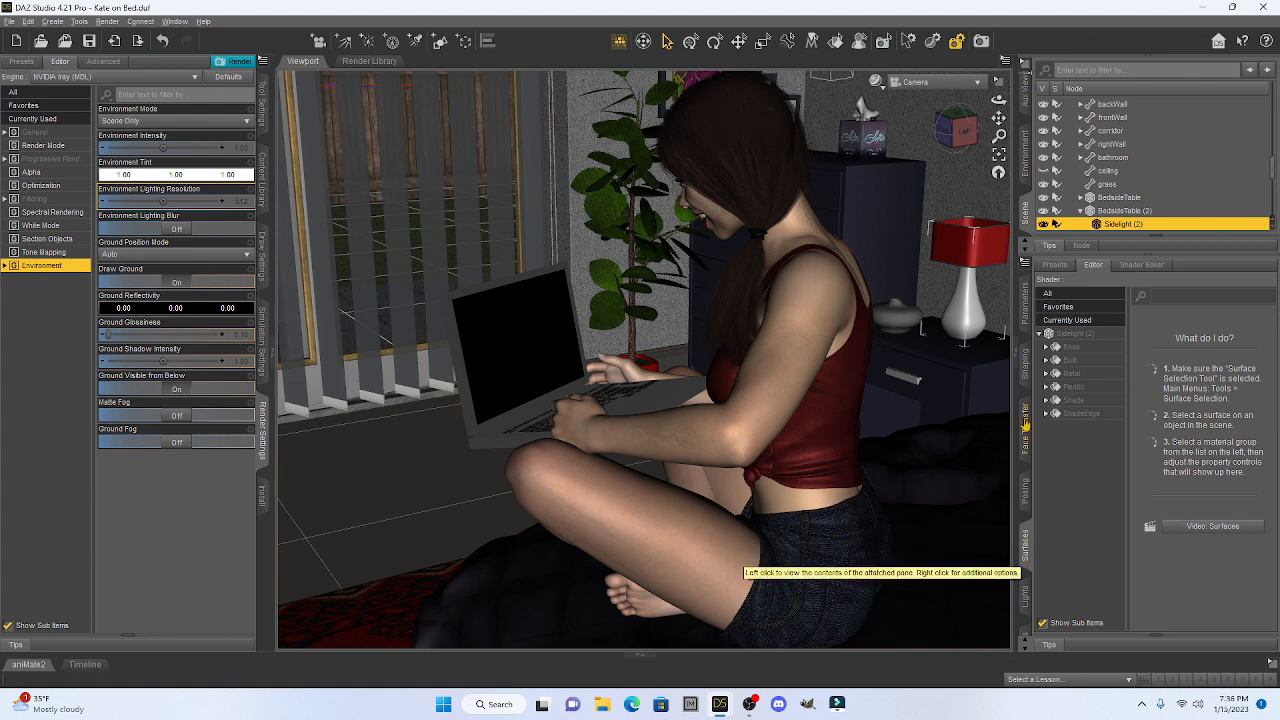
left_click(1025, 316)
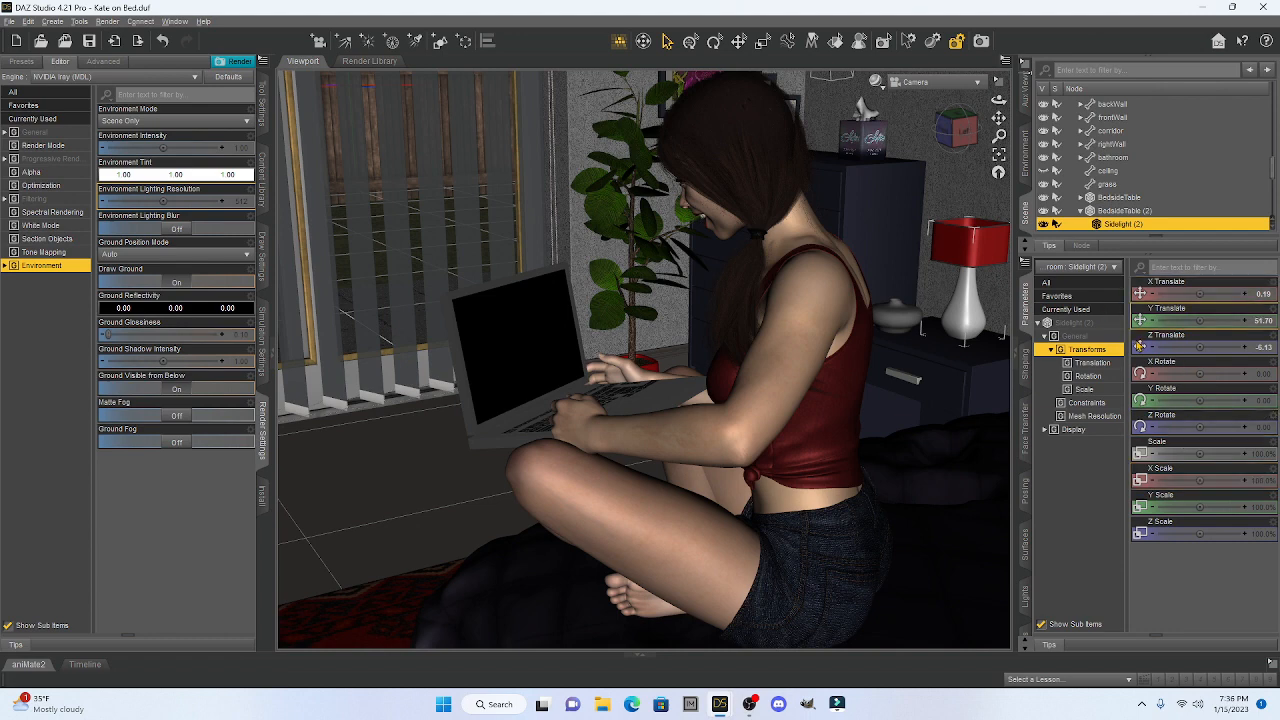
left_click(1024, 546)
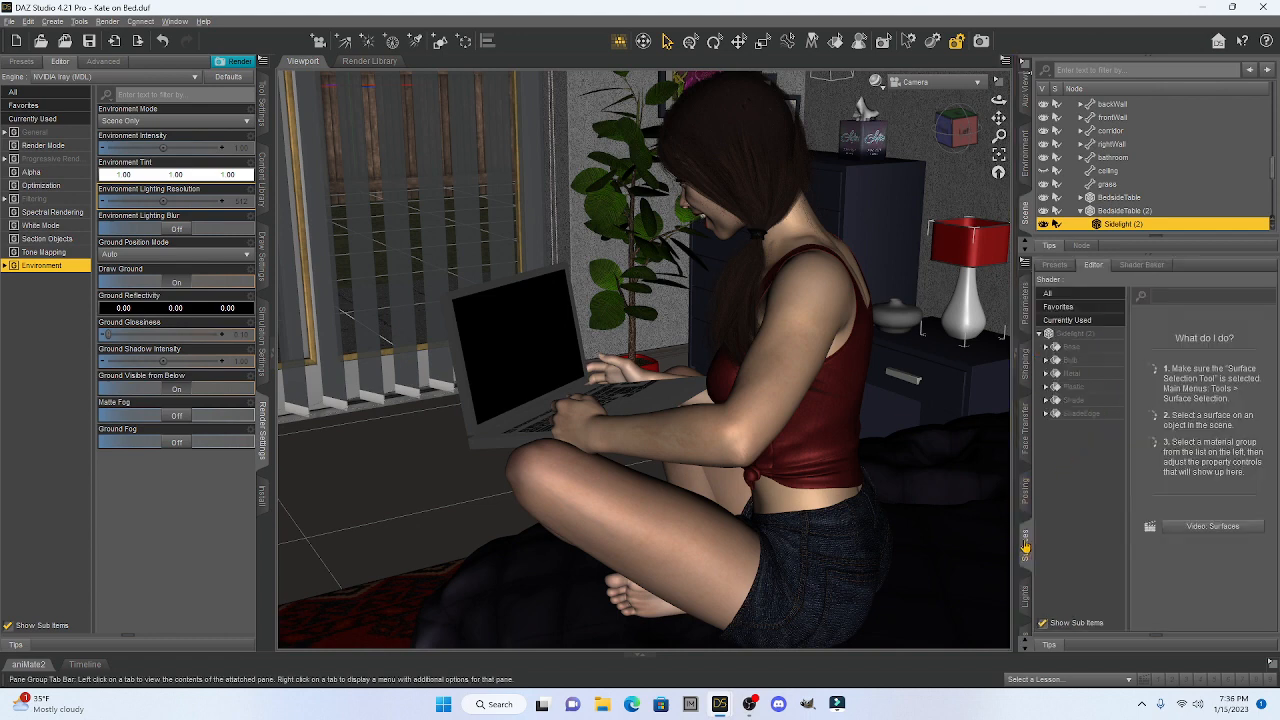
left_click(1046, 360)
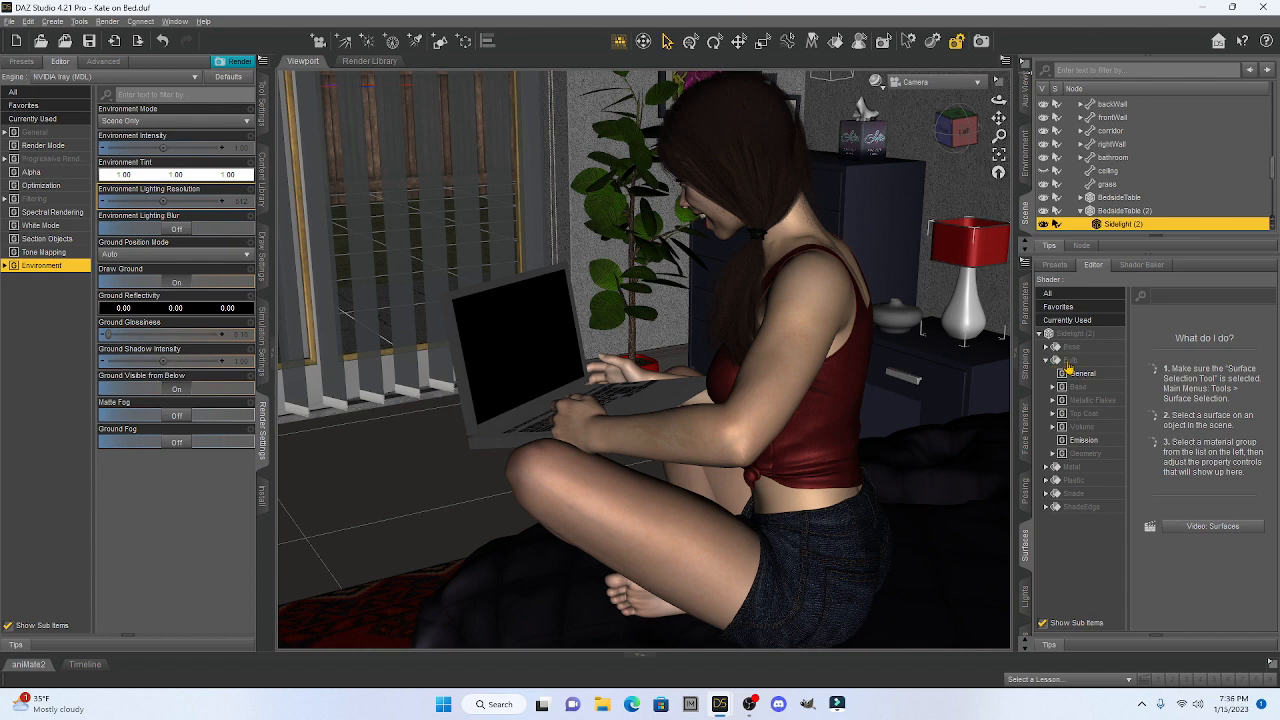
left_click(1084, 442)
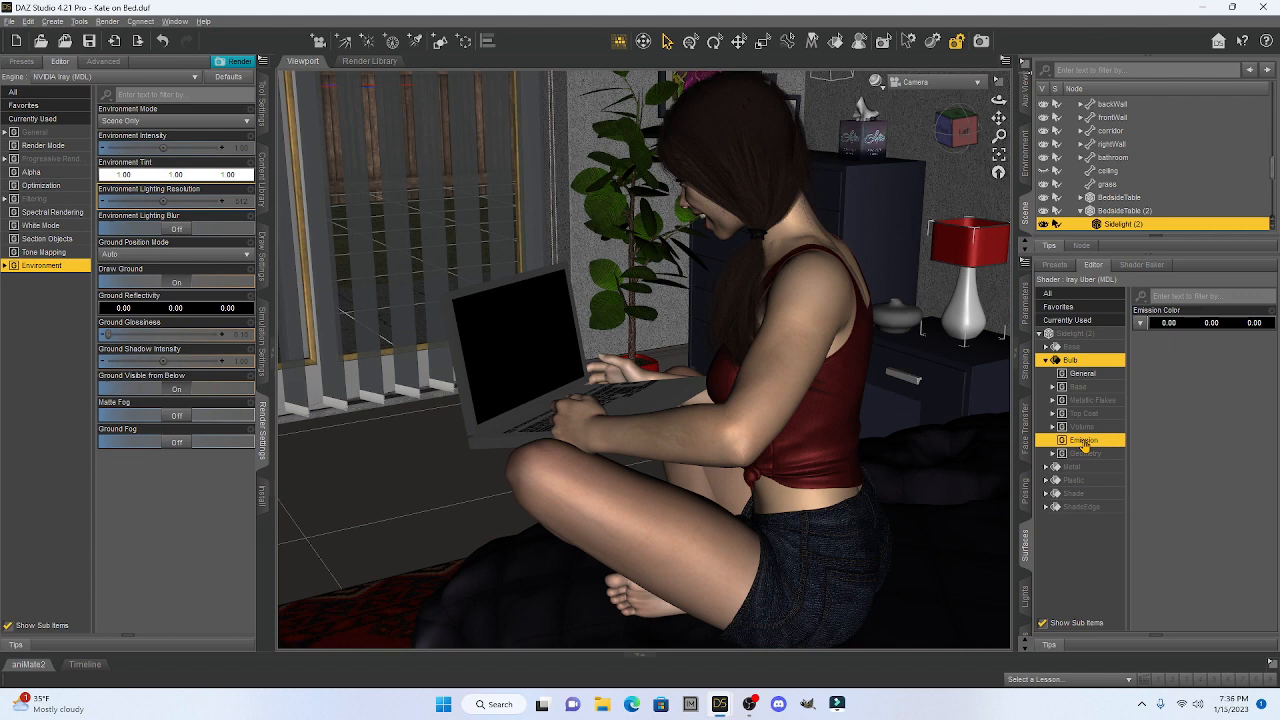
left_click(1190, 326)
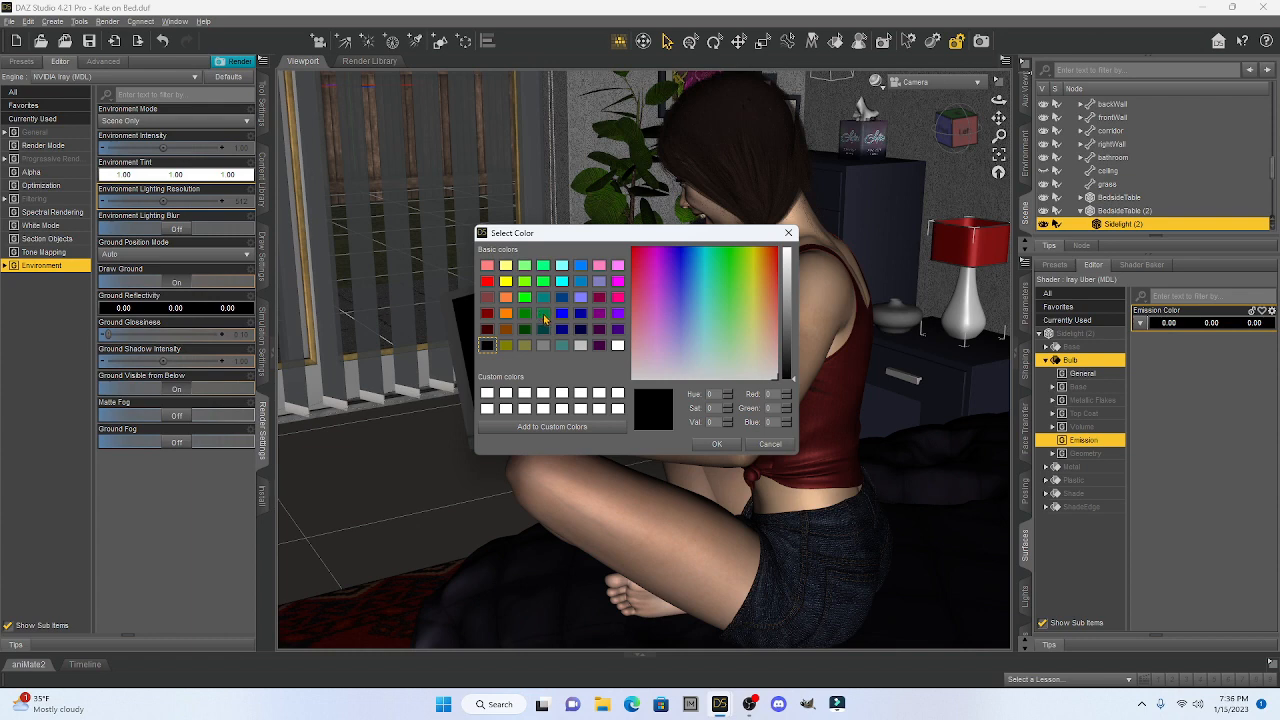
left_click(506, 266)
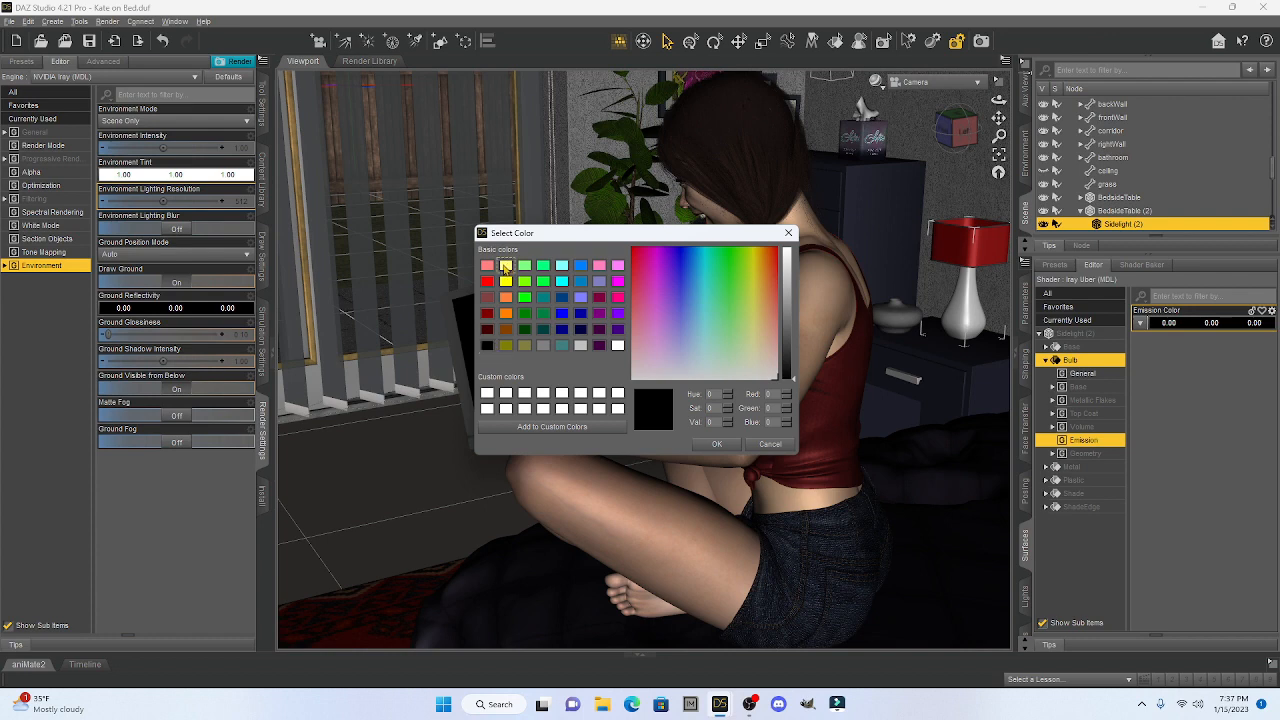
left_click(712, 444)
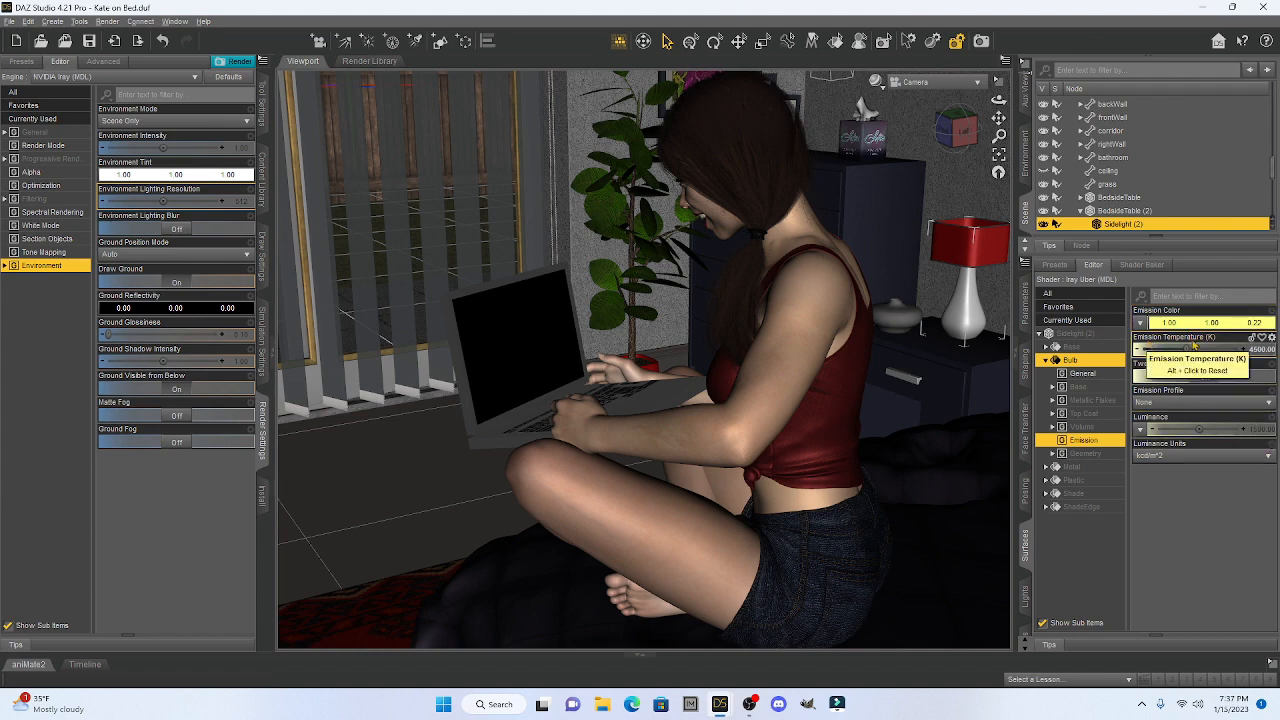
mouse_move(1188, 347)
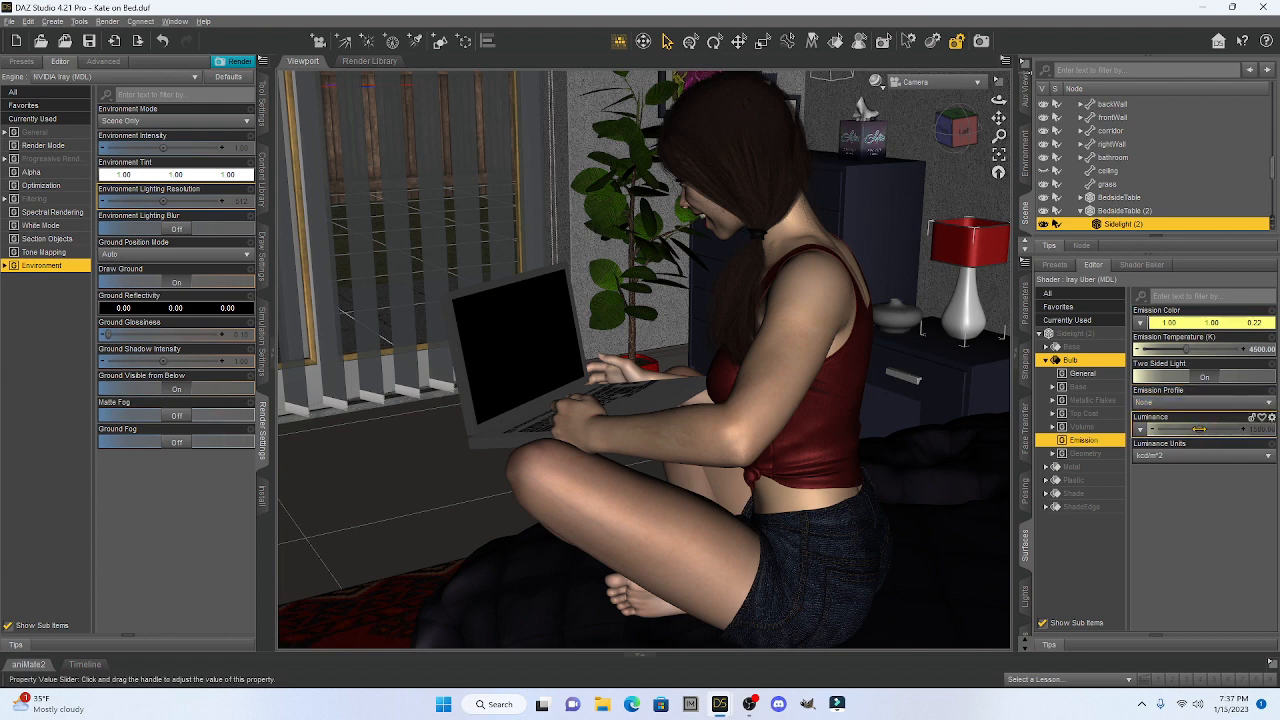
mouse_move(1199, 429)
Step: Check the lamp bulb's light in an NVIDIA Iray preview and switch the viewport back to Texture Shaded
left_click(881, 93)
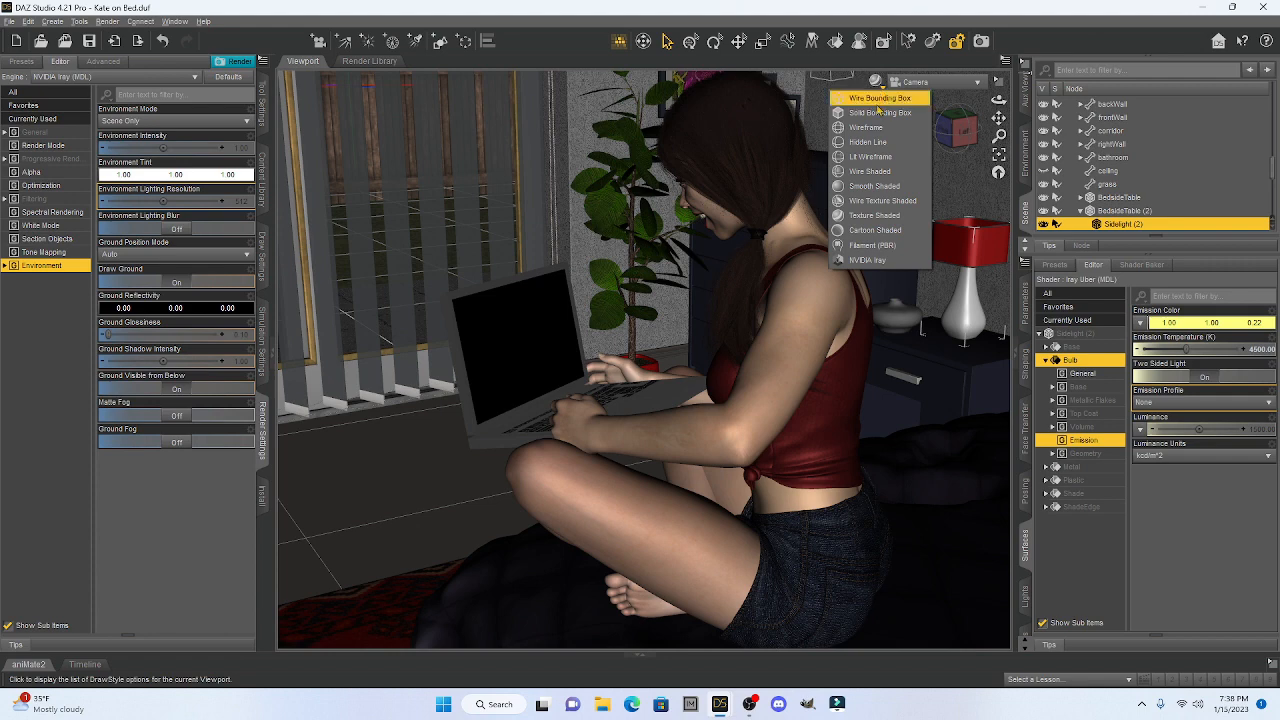
left_click(884, 261)
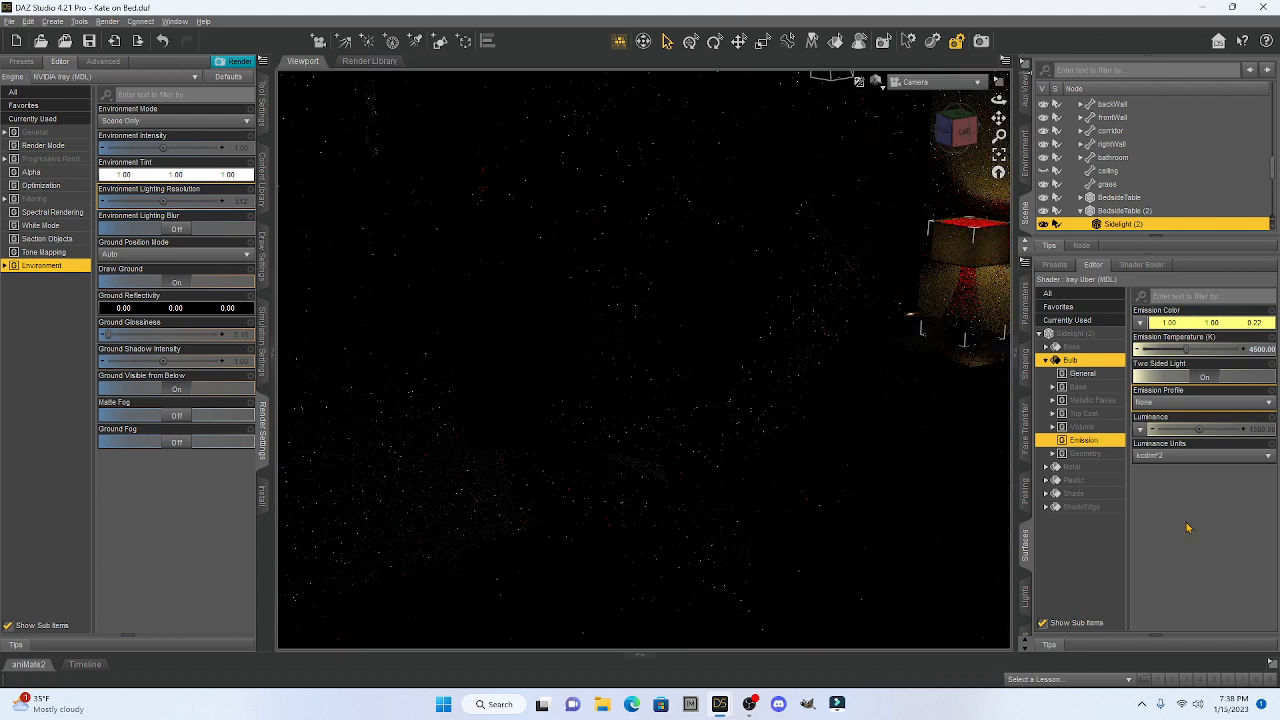
left_click(876, 83)
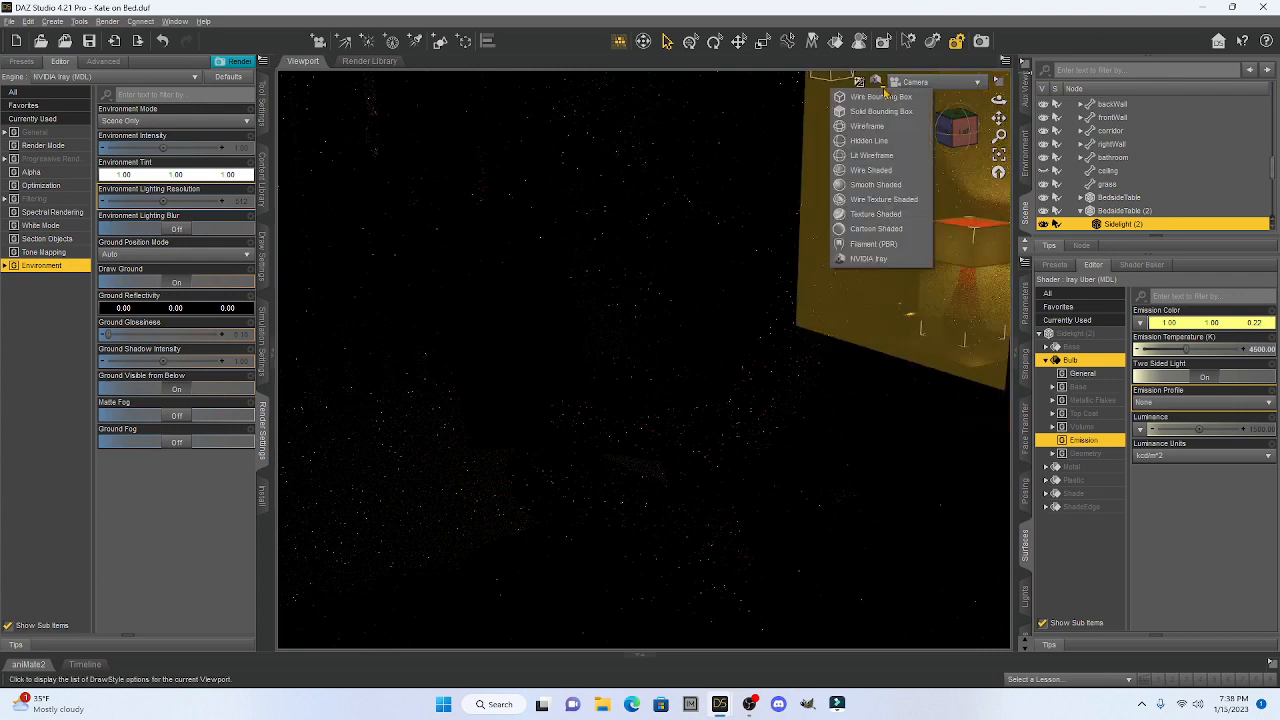
left_click(874, 214)
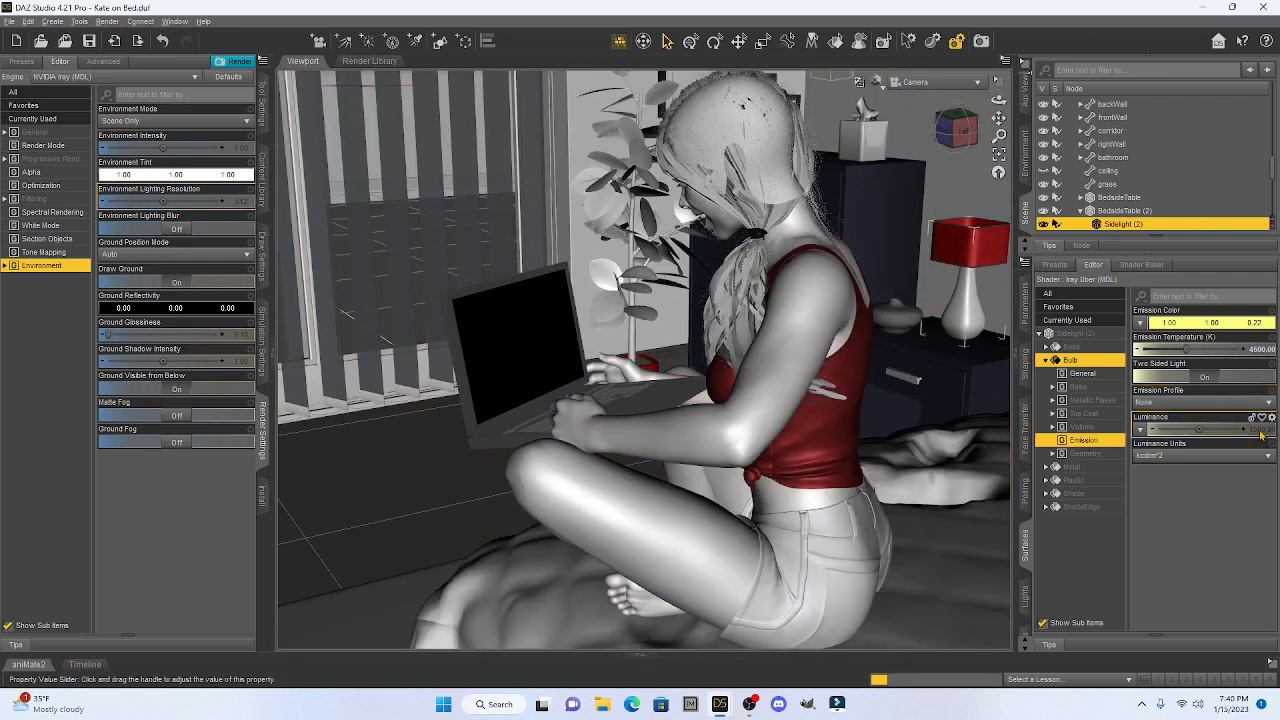
Step: Set the lamp bulb's luminance to 150000 during the Iray preview and return the viewport to Texture Shaded
left_click(1261, 431)
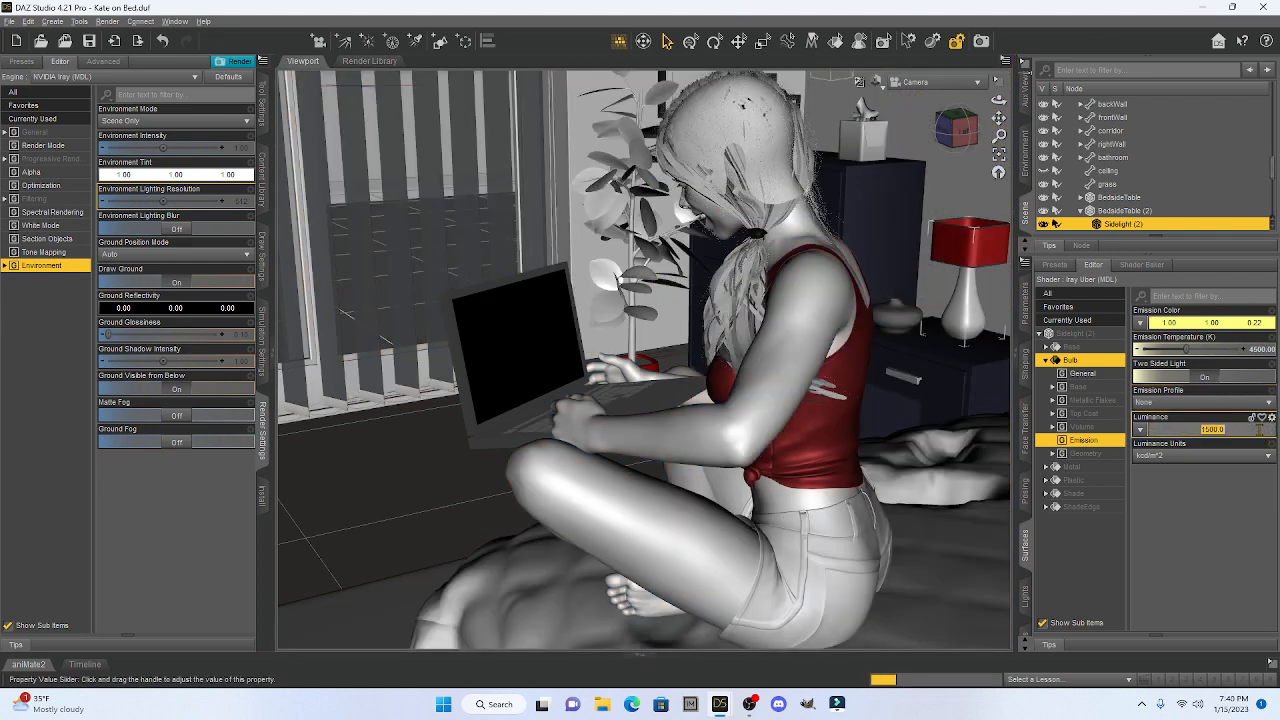
left_click(1212, 429)
type("0")
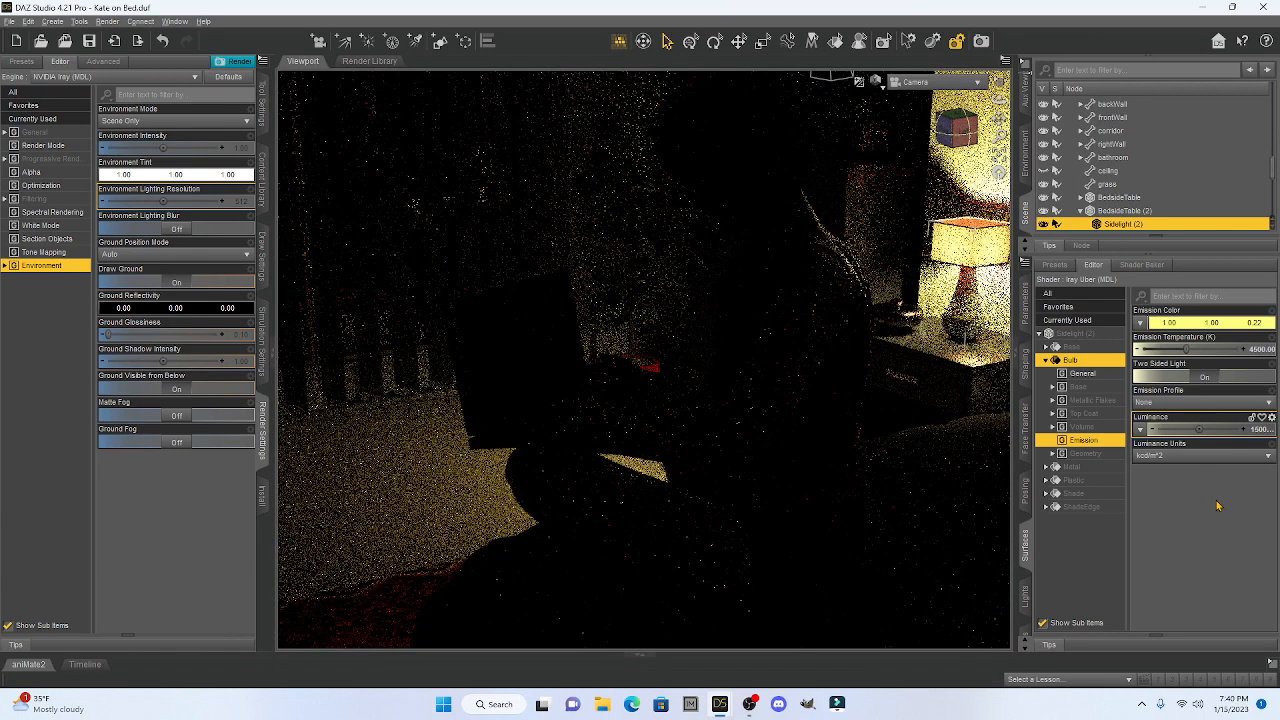
left_click(1256, 429)
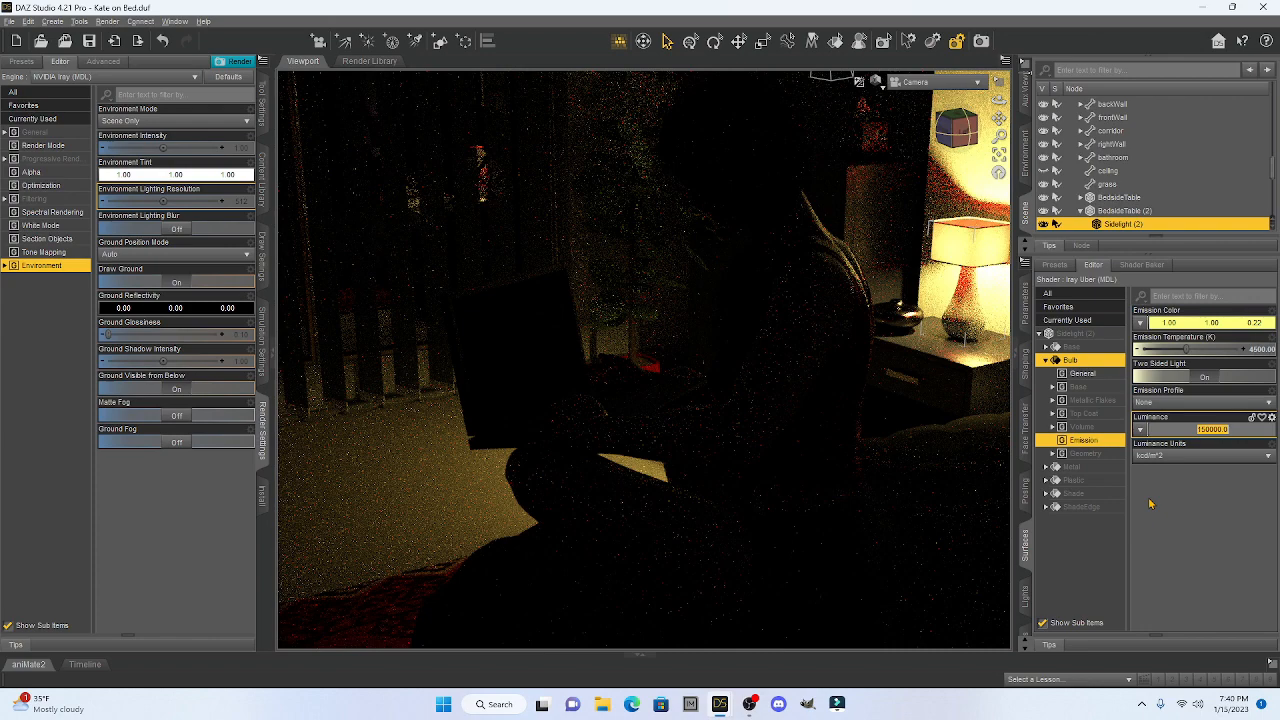
left_click(879, 86)
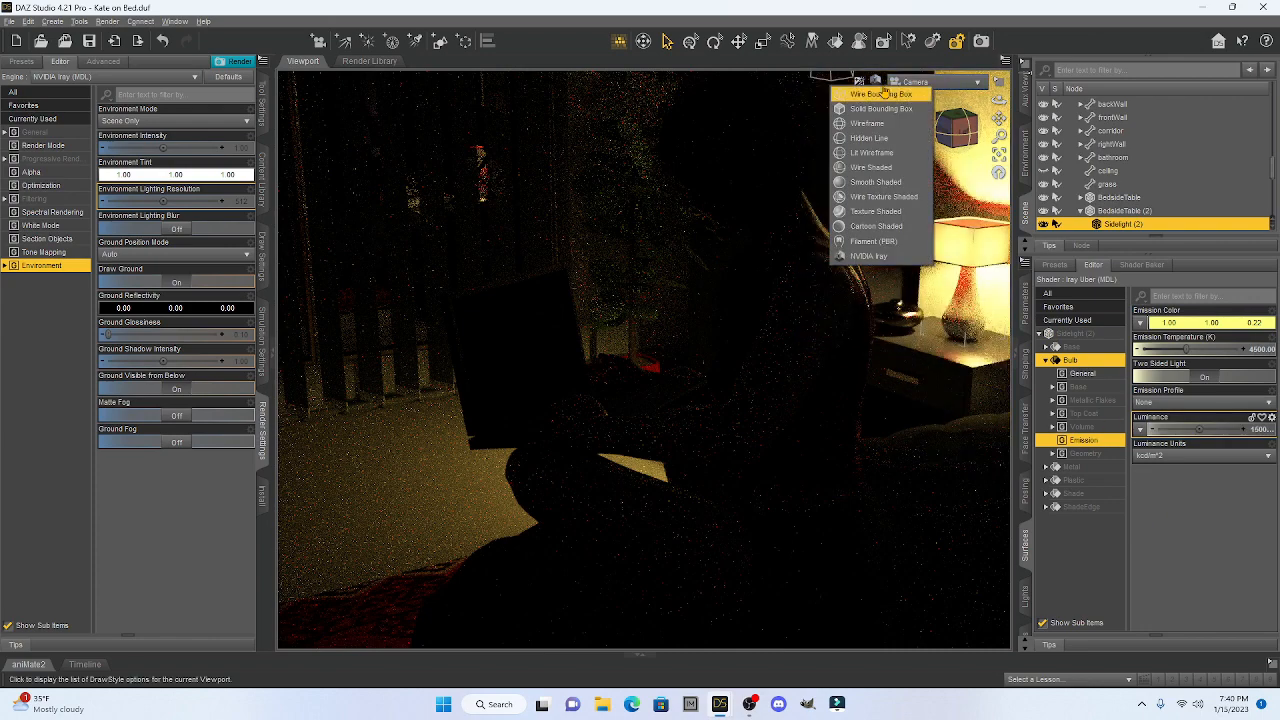
left_click(874, 210)
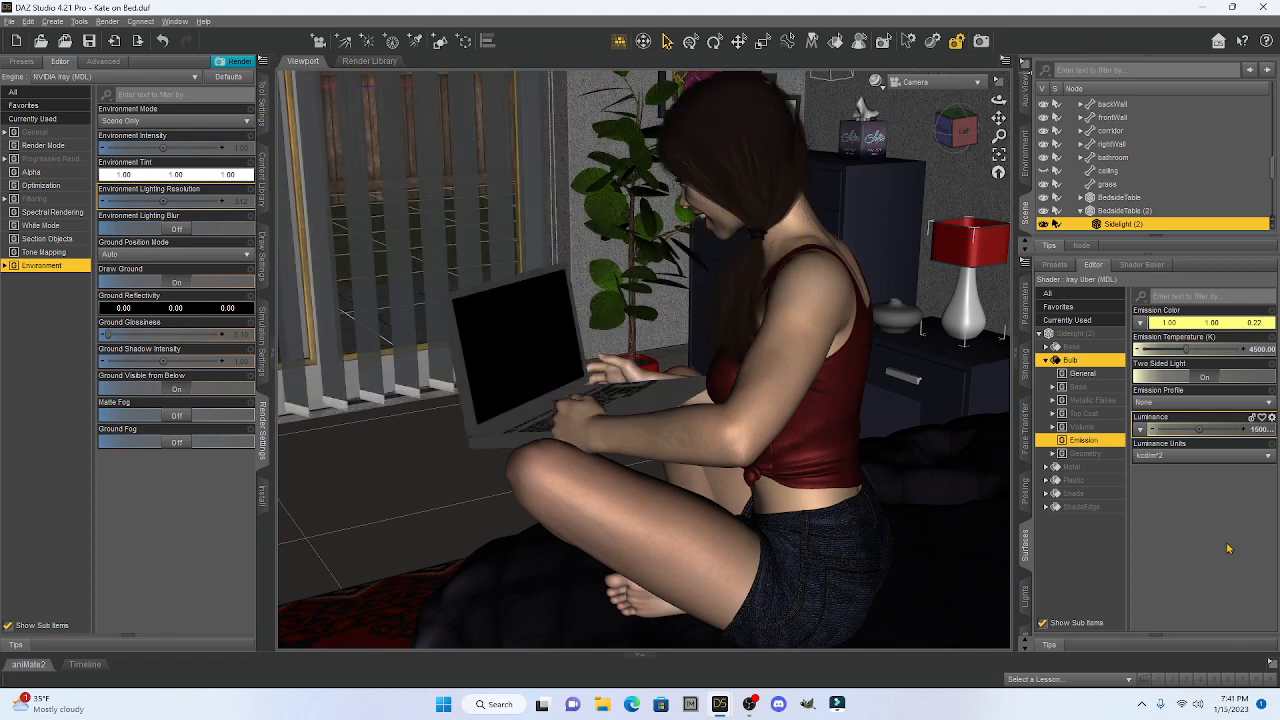
Step: Set the emission color of the laptop's laptopScreen surface to white (255, 255, 255)
left_click(514, 343)
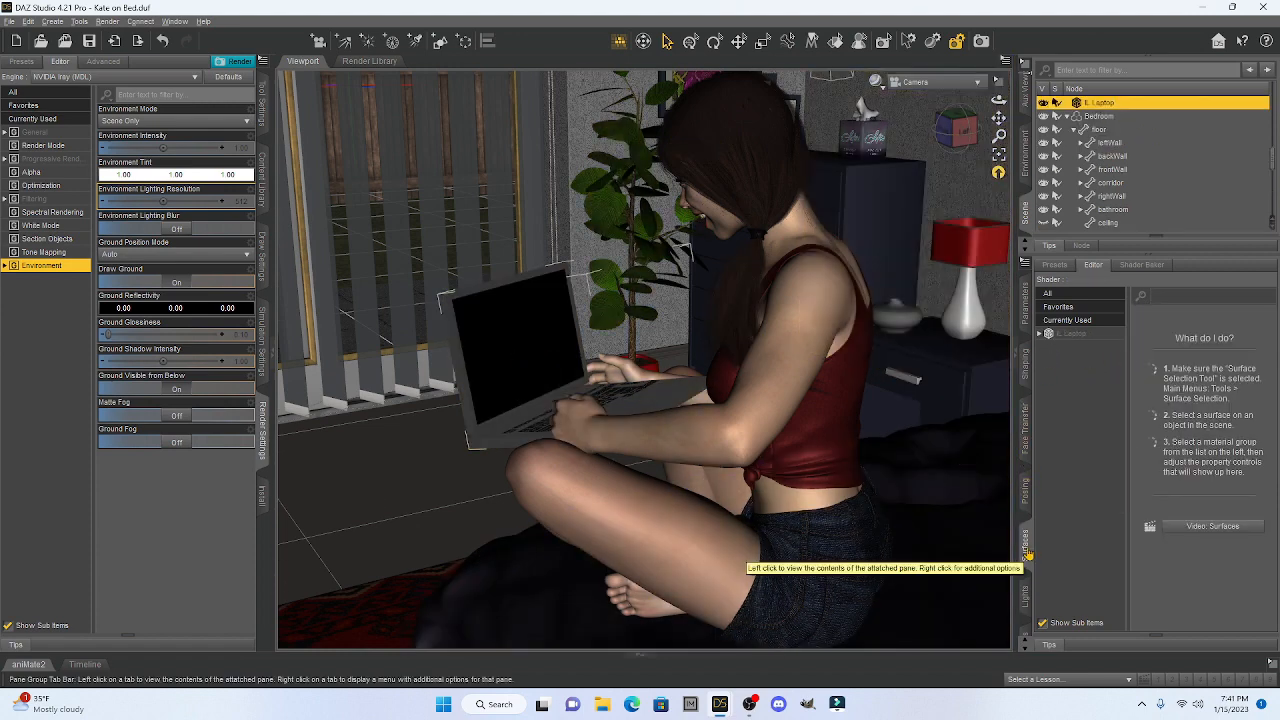
left_click(1039, 334)
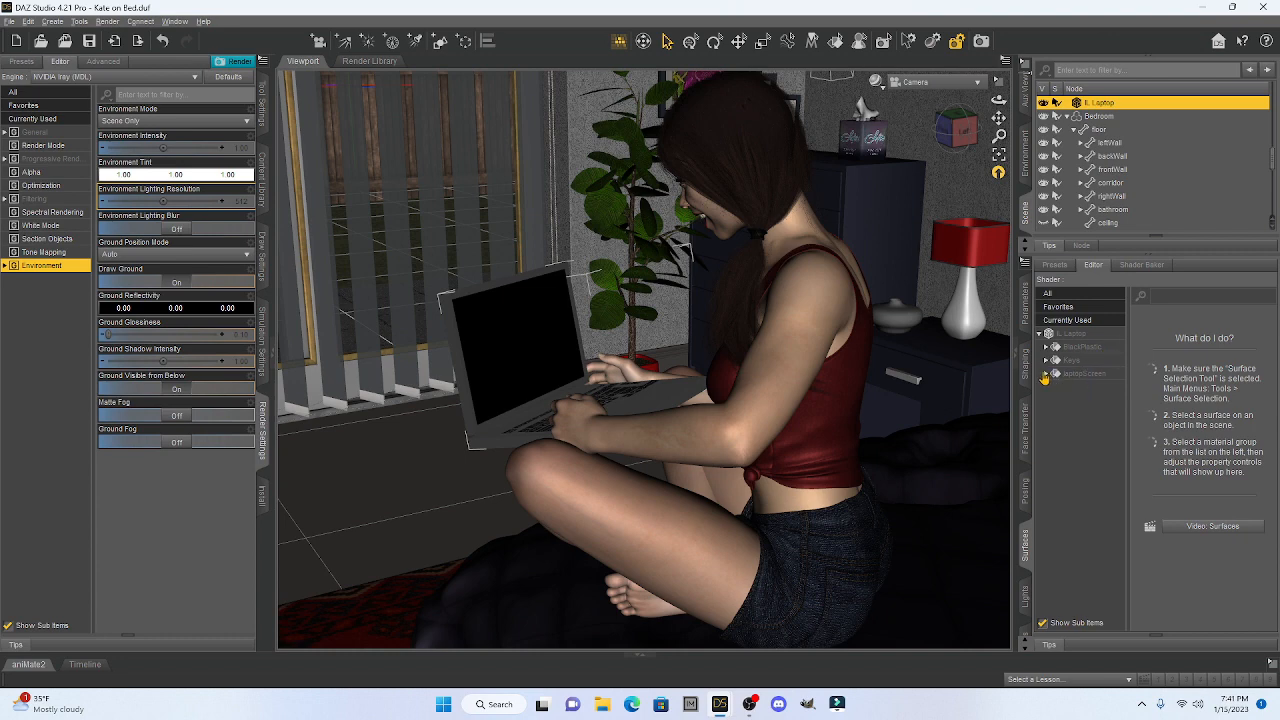
left_click(1046, 375)
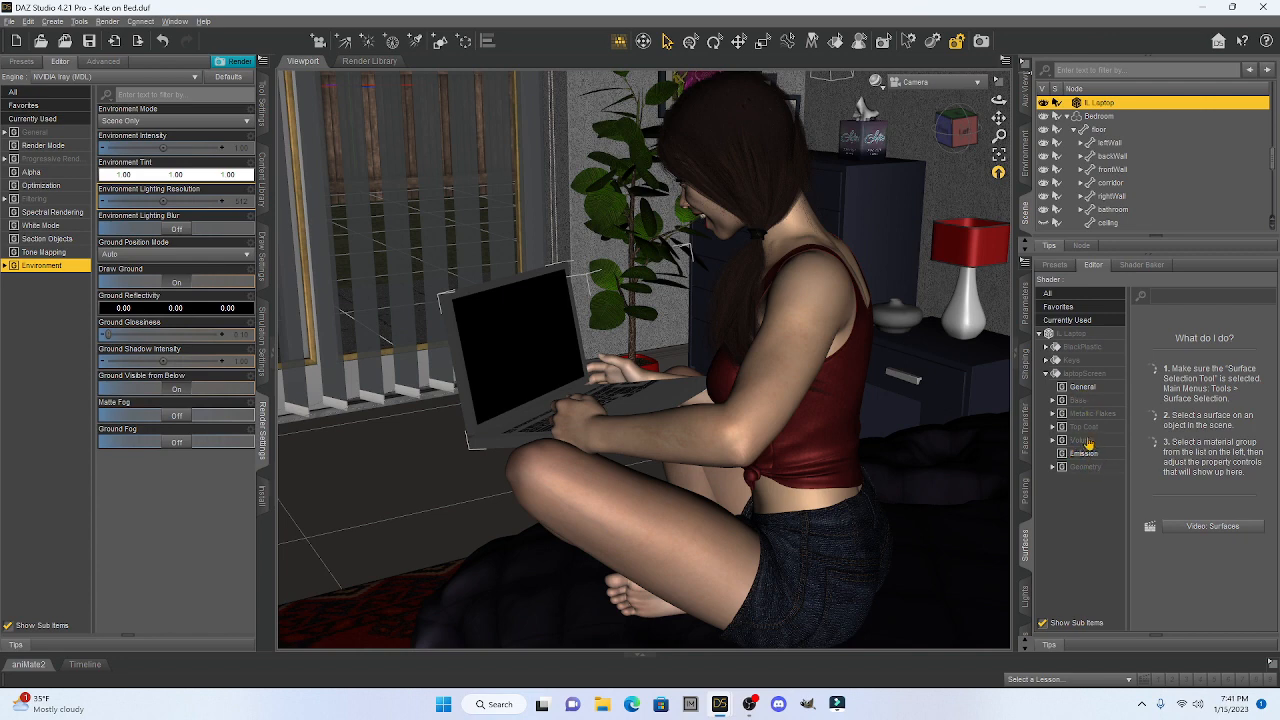
left_click(1077, 455)
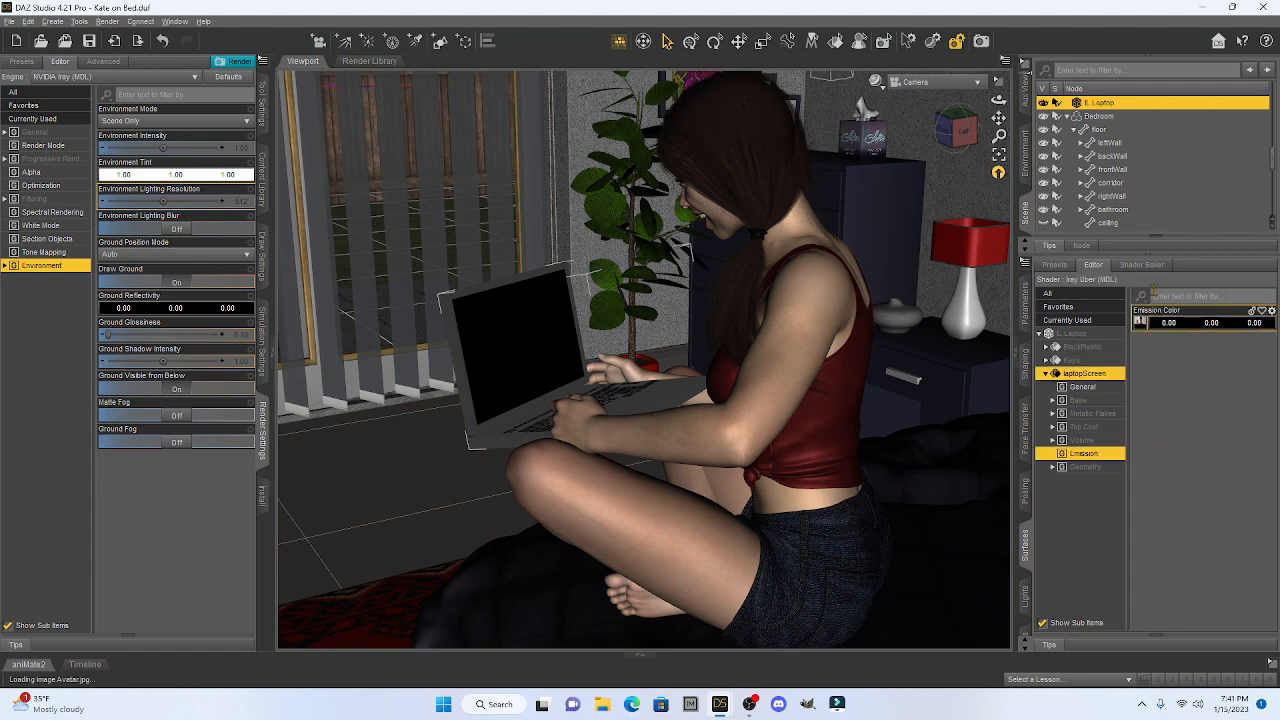
left_click(1188, 328)
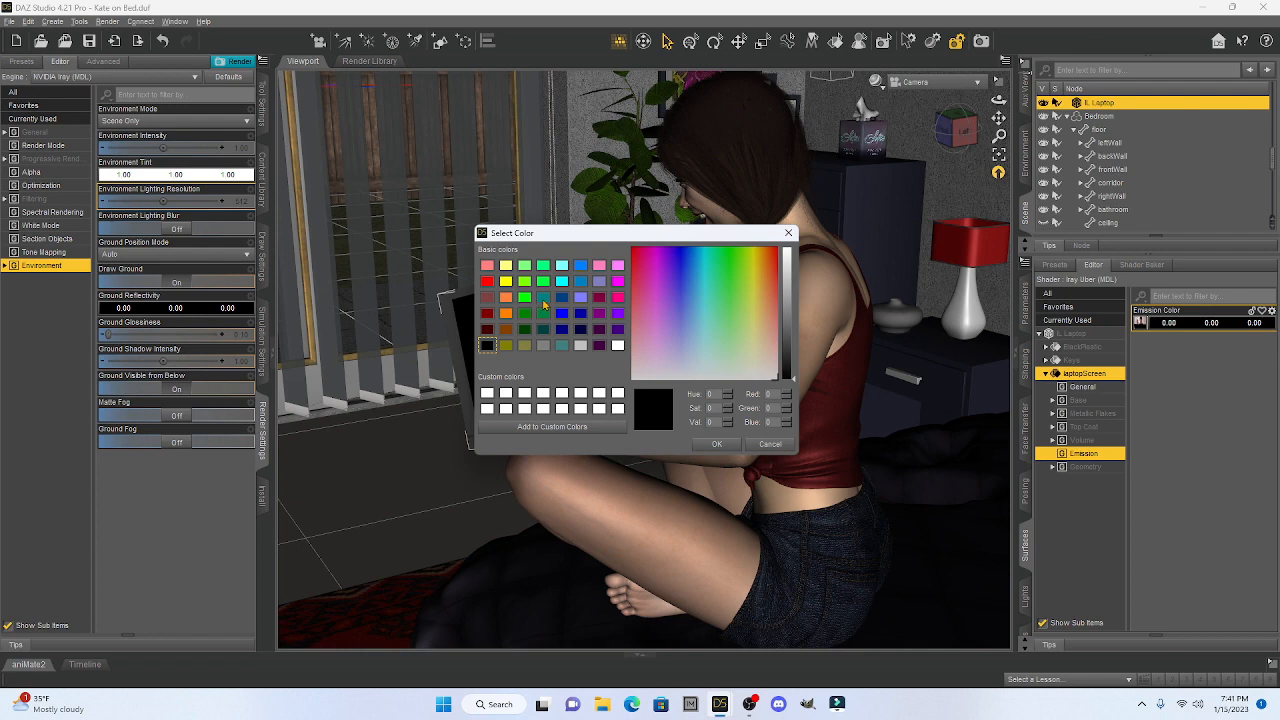
left_click(617, 345)
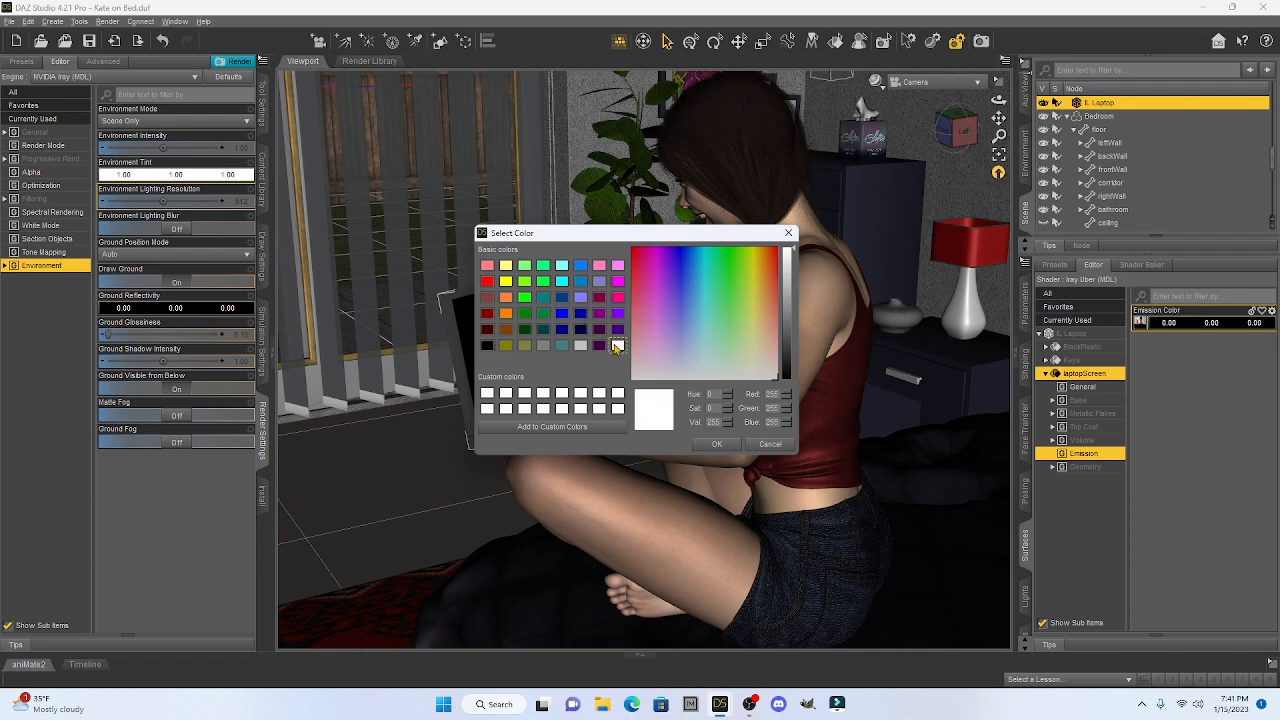
left_click(720, 445)
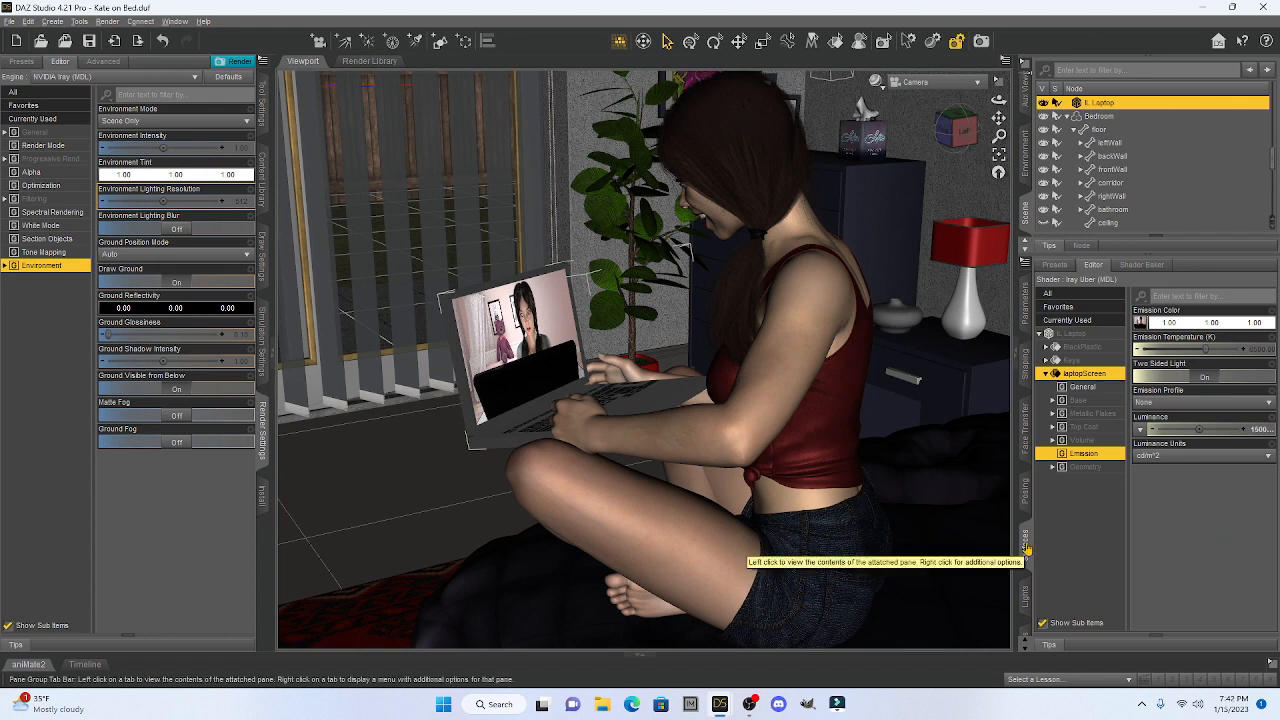
Step: Browse the TEXTURES folder and assign the Avatar image as the laptopScreen surface's emission color map
mouse_move(1145, 320)
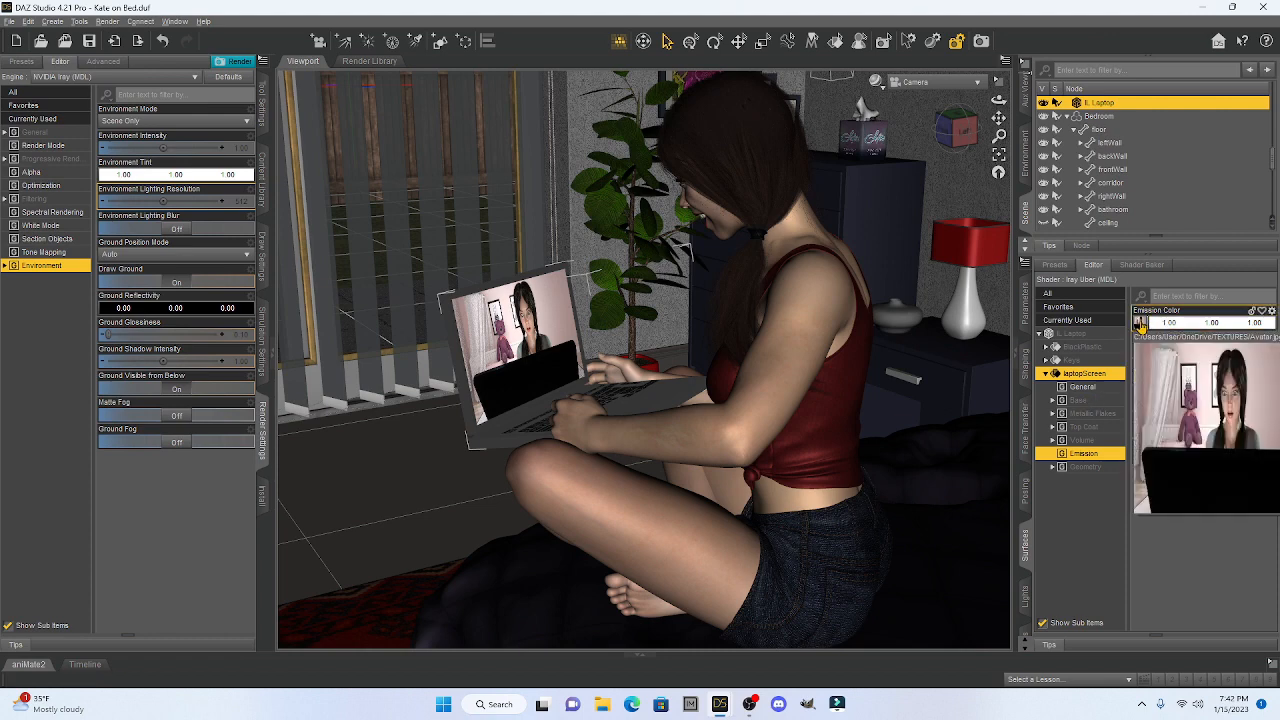
left_click(1141, 324)
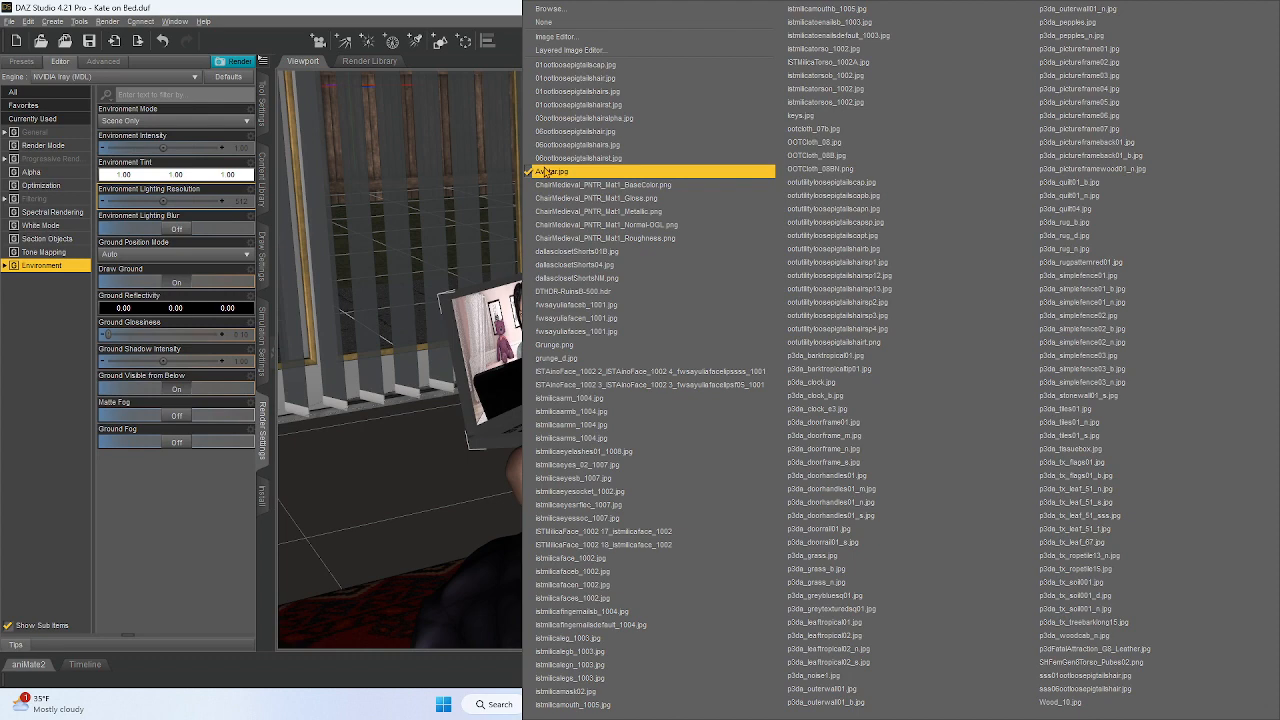
left_click(554, 10)
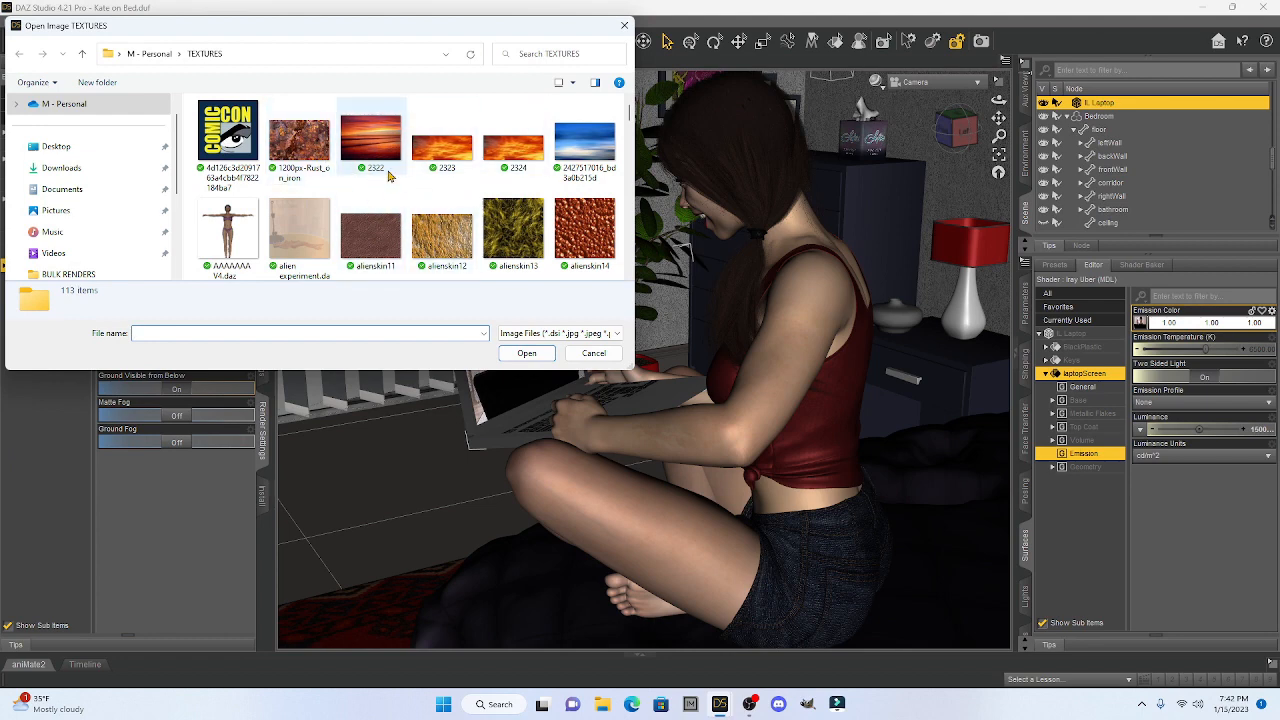
scroll(375, 207, "down", 2)
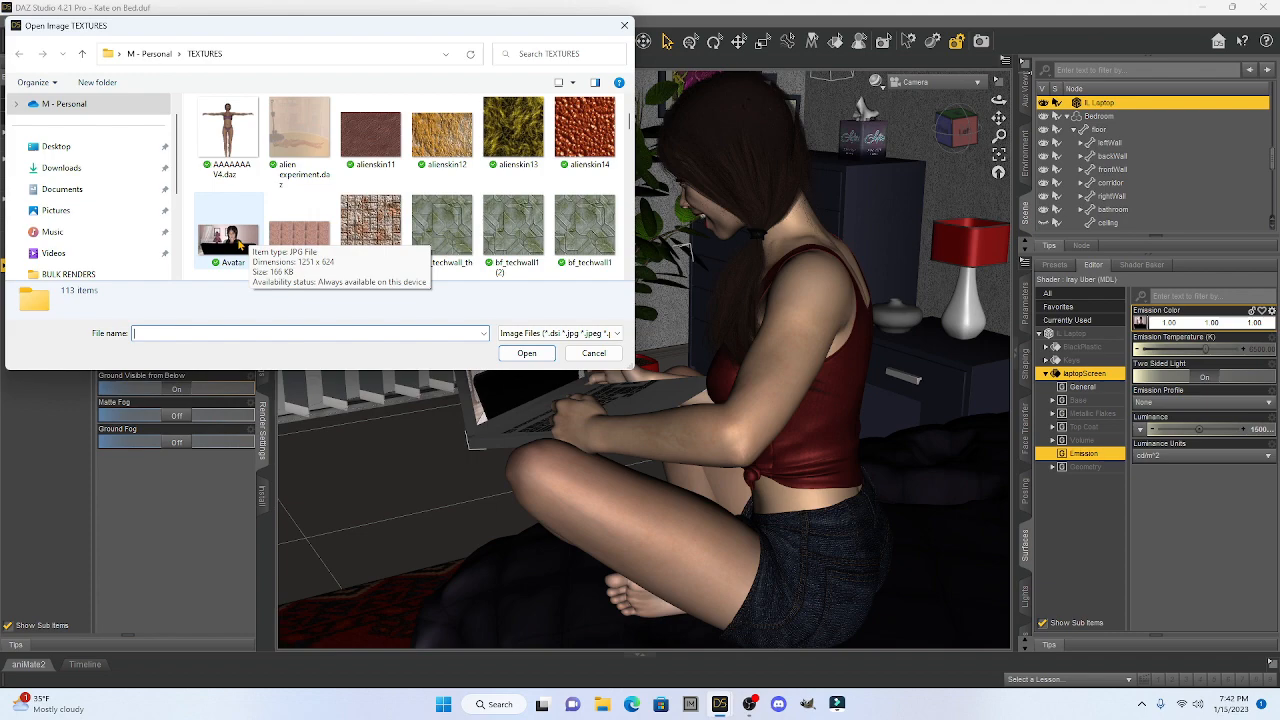
double_click(229, 238)
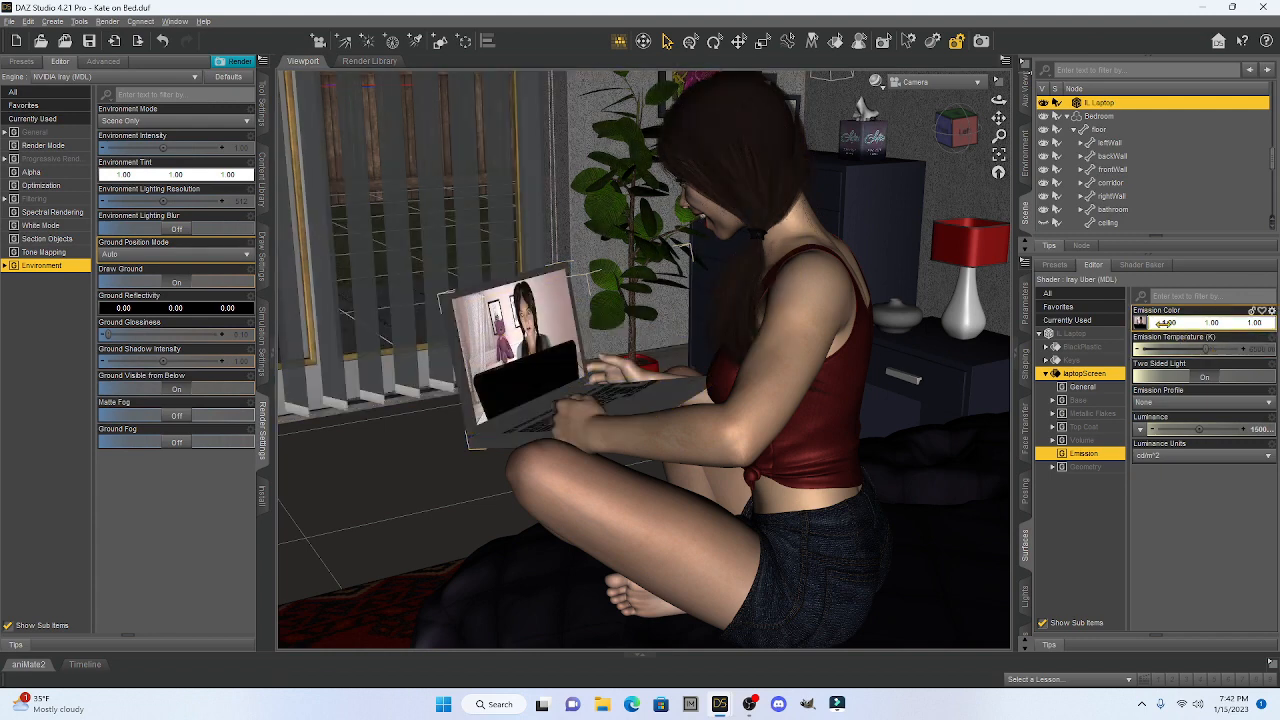
mouse_move(1141, 321)
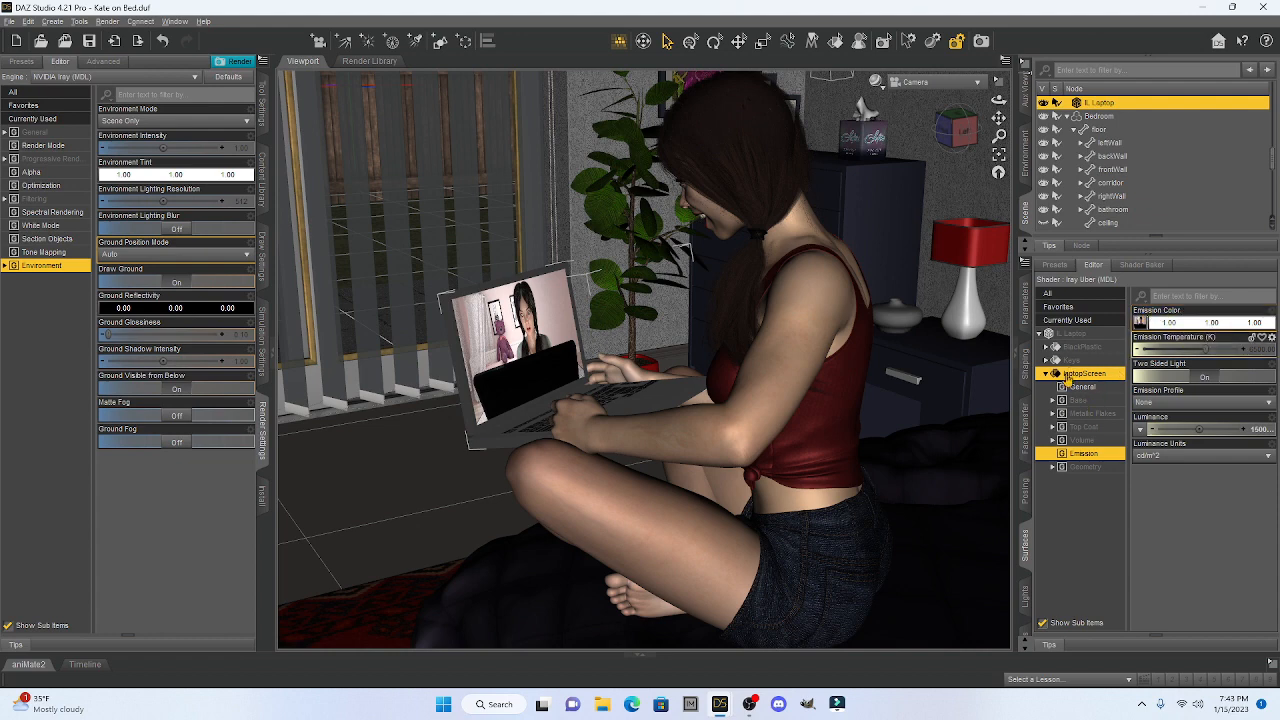
Step: Apply Avatar.jpg as the laptopScreen surface's base color map and set its base color to white (1.00, 1.00, 1.00)
left_click(1078, 401)
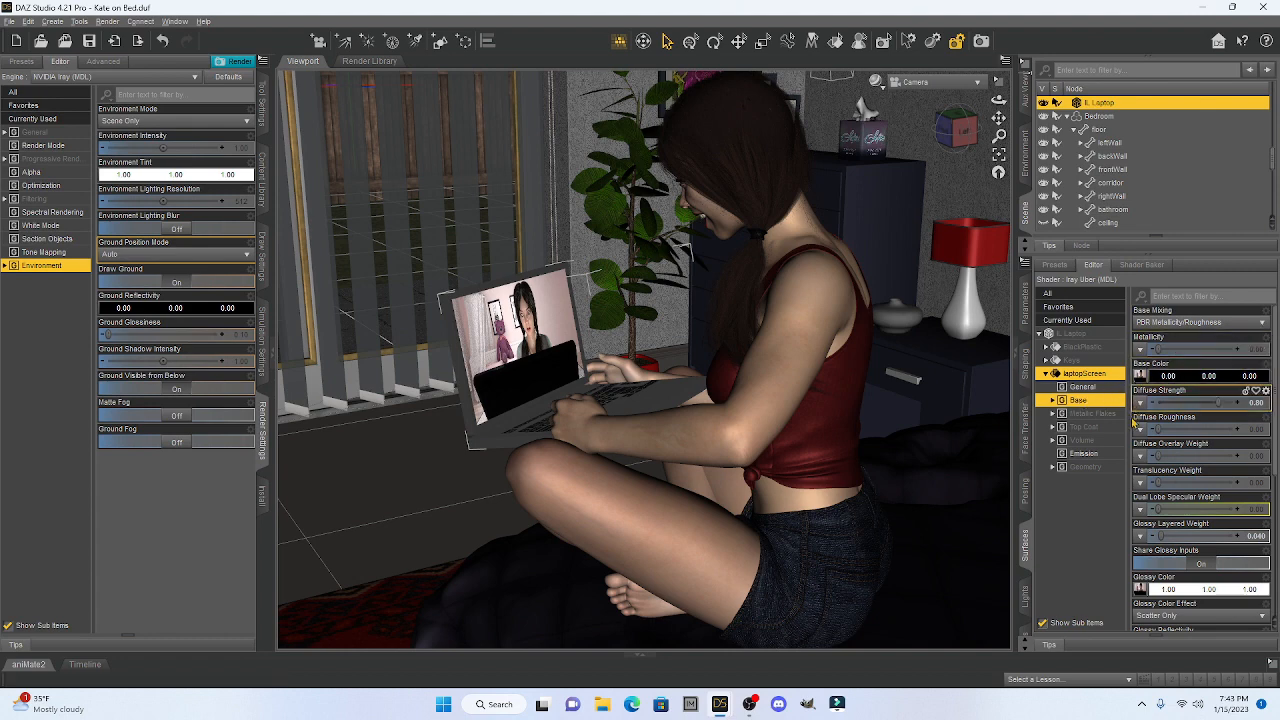
mouse_move(1140, 376)
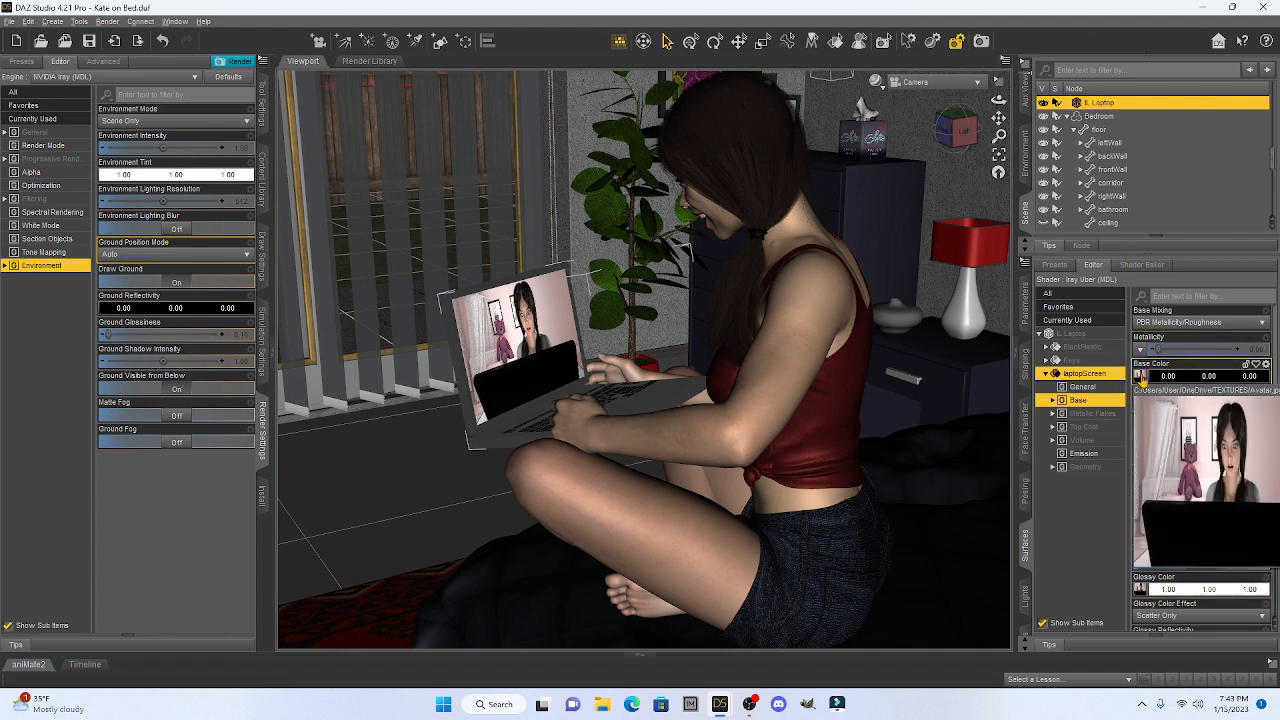
left_click(1140, 376)
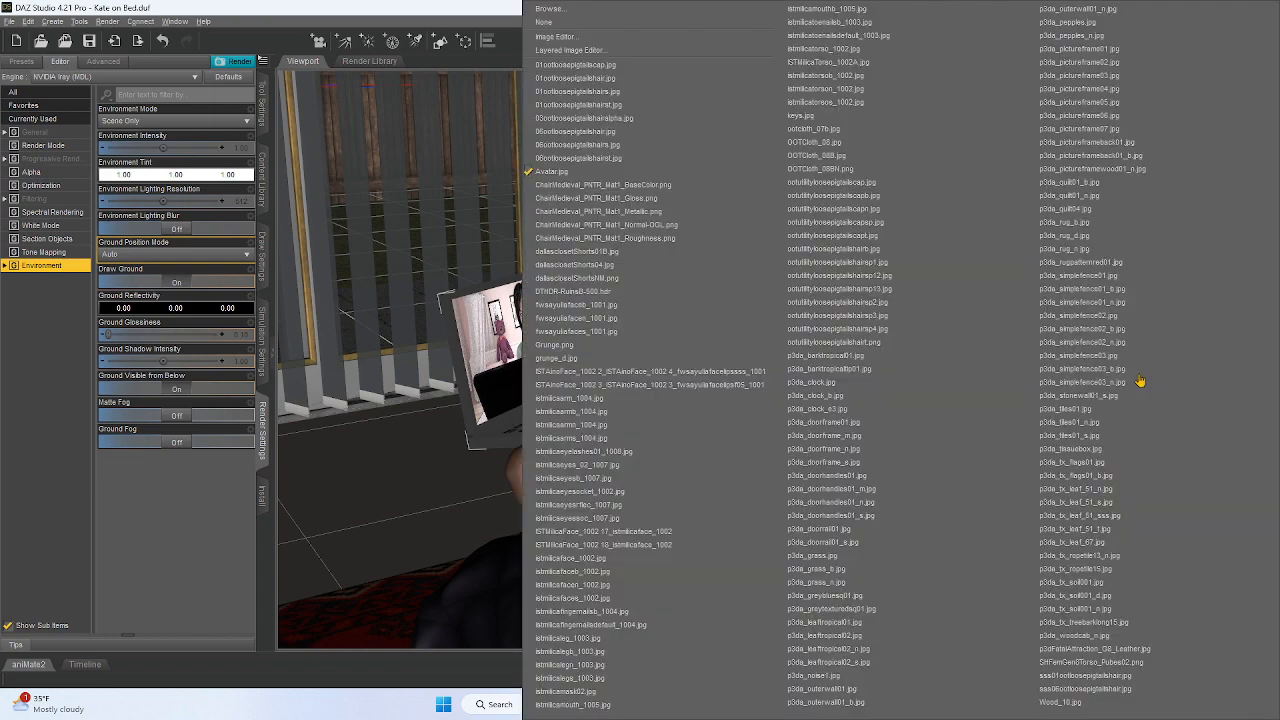
left_click(548, 172)
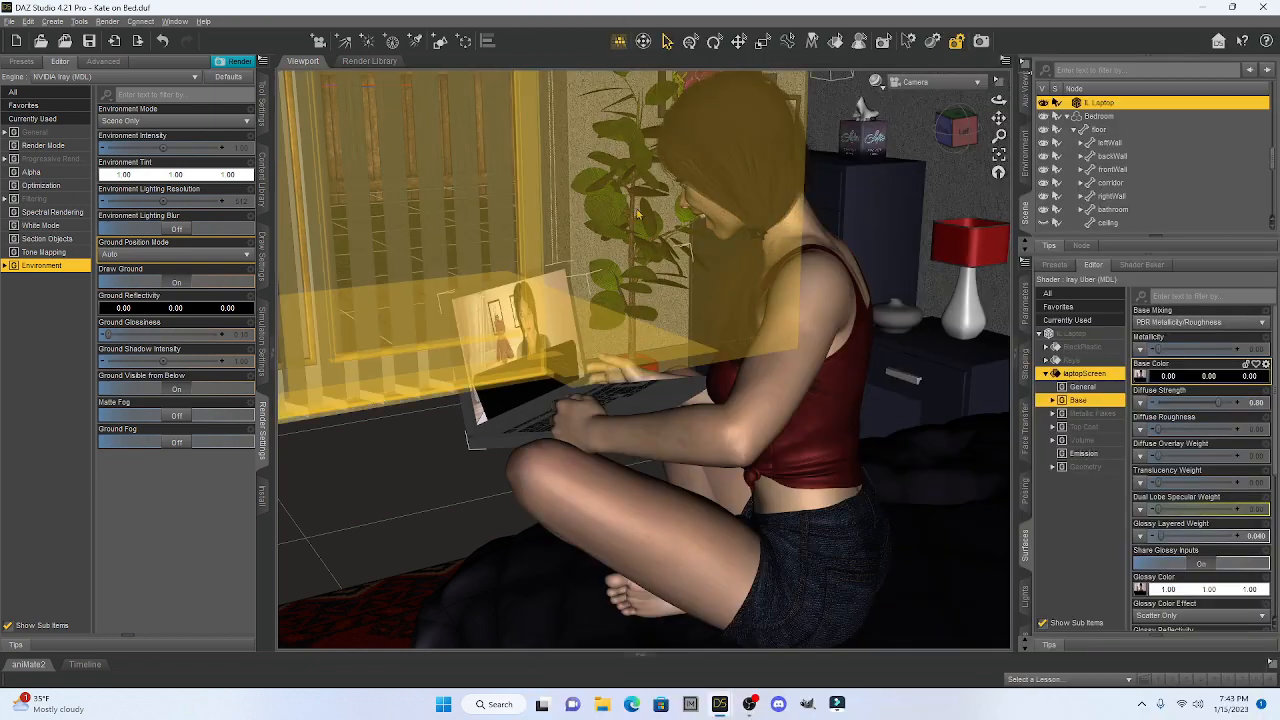
left_click(1184, 377)
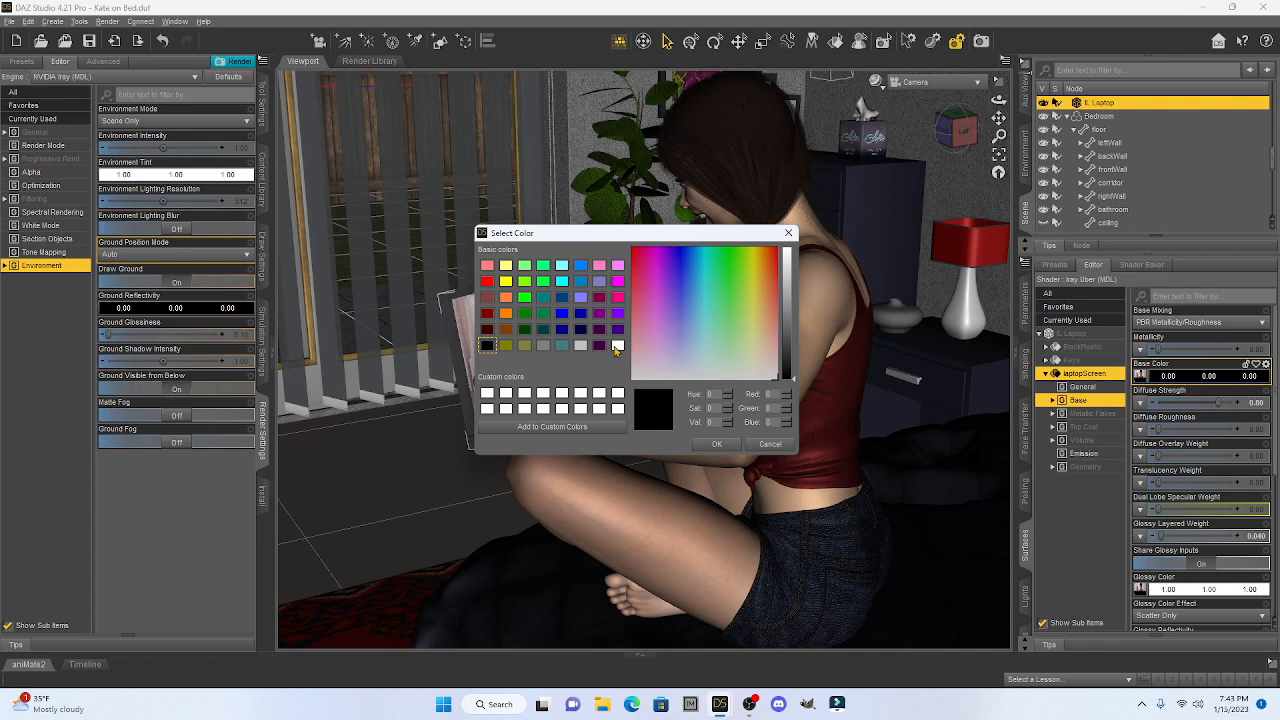
left_click(617, 346)
left_click(716, 444)
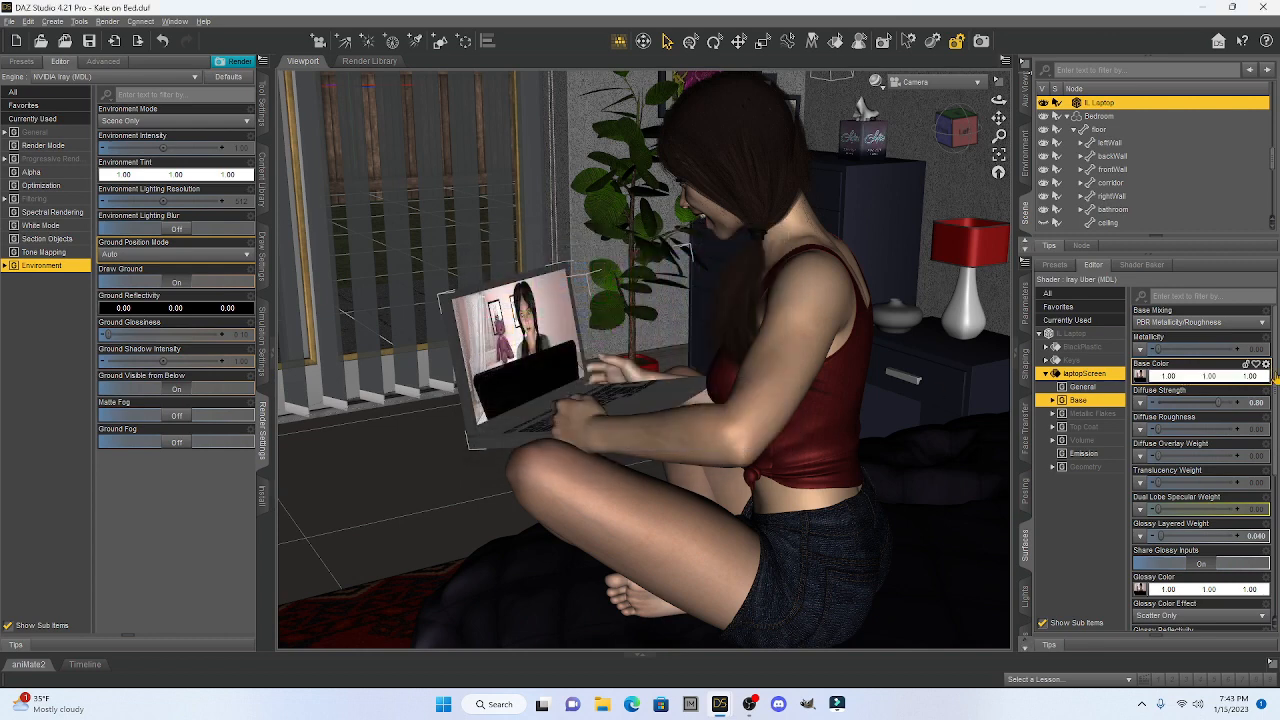
Step: Assign Avatar.jpg as the glossy color map of the laptopScreen surface
scroll(1198, 436, "down", 5)
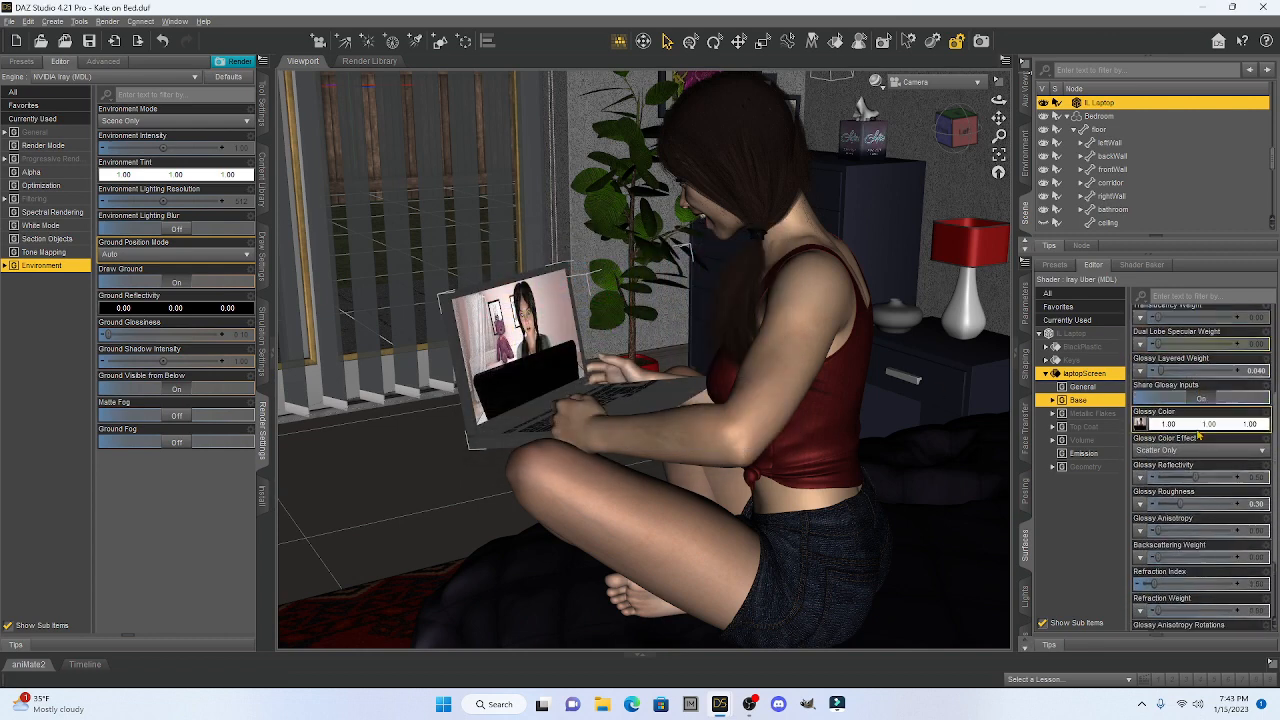
scroll(1199, 436, "down", 2)
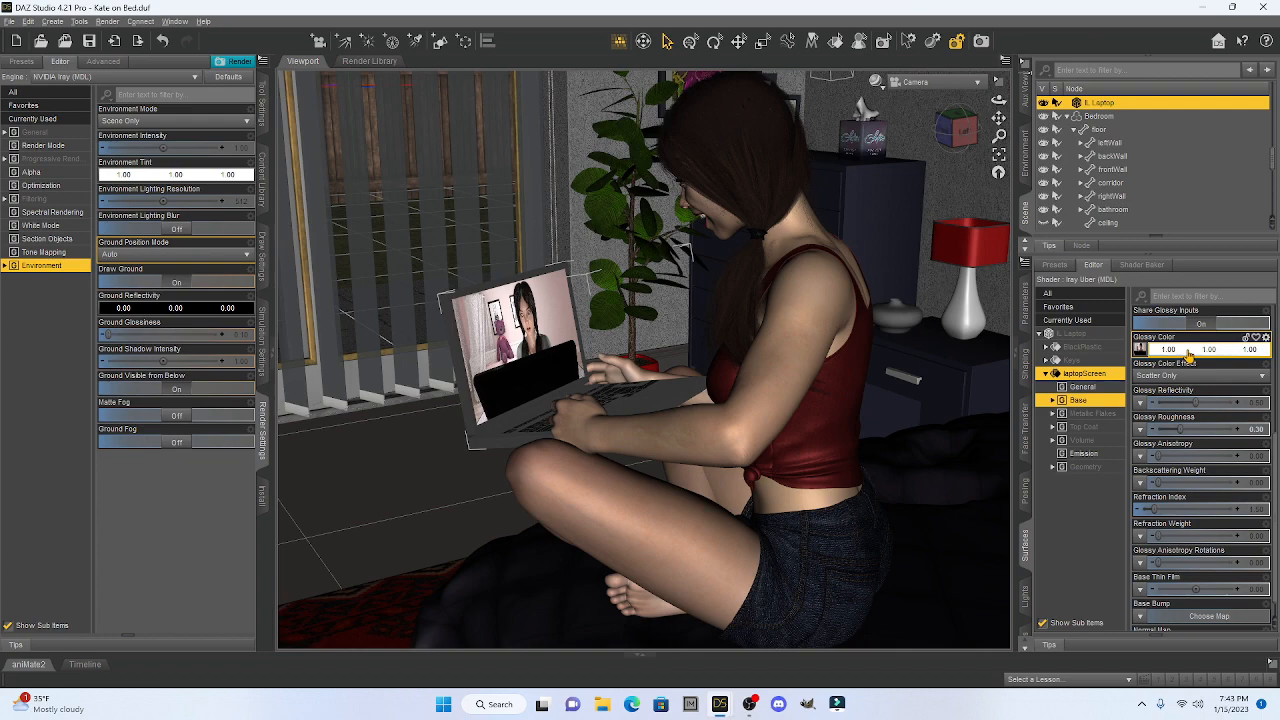
left_click(1140, 352)
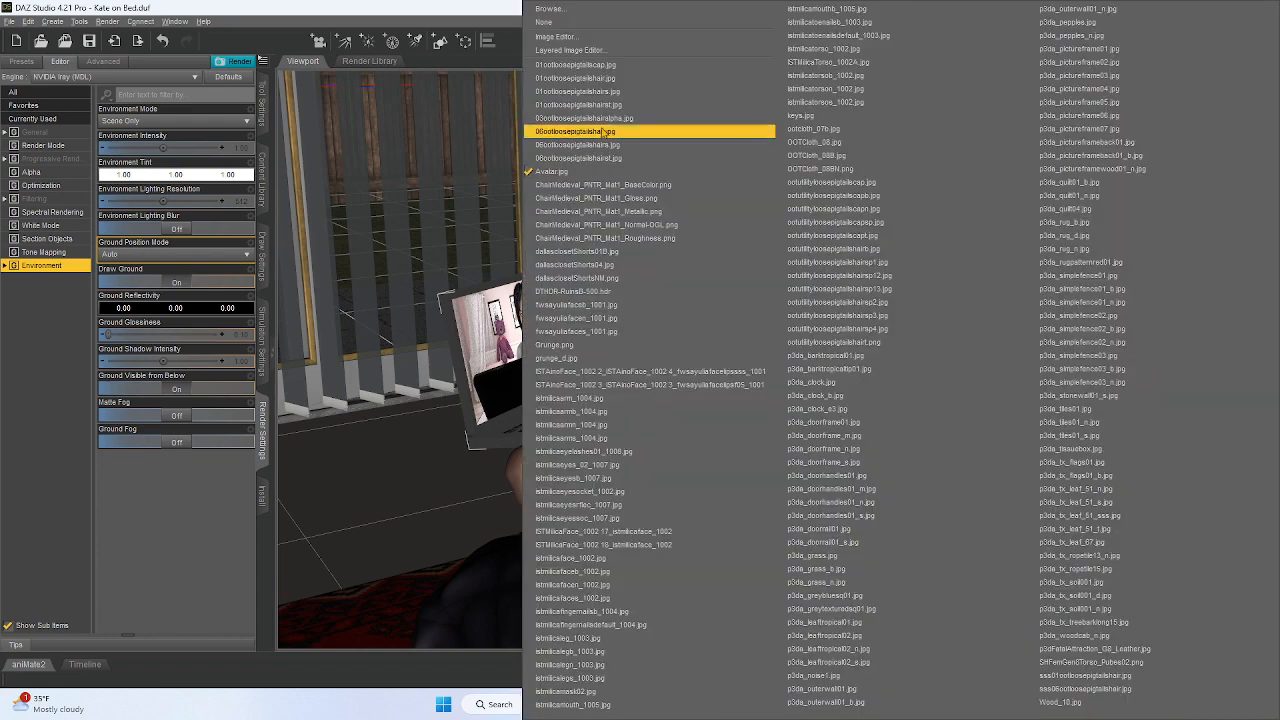
left_click(575, 171)
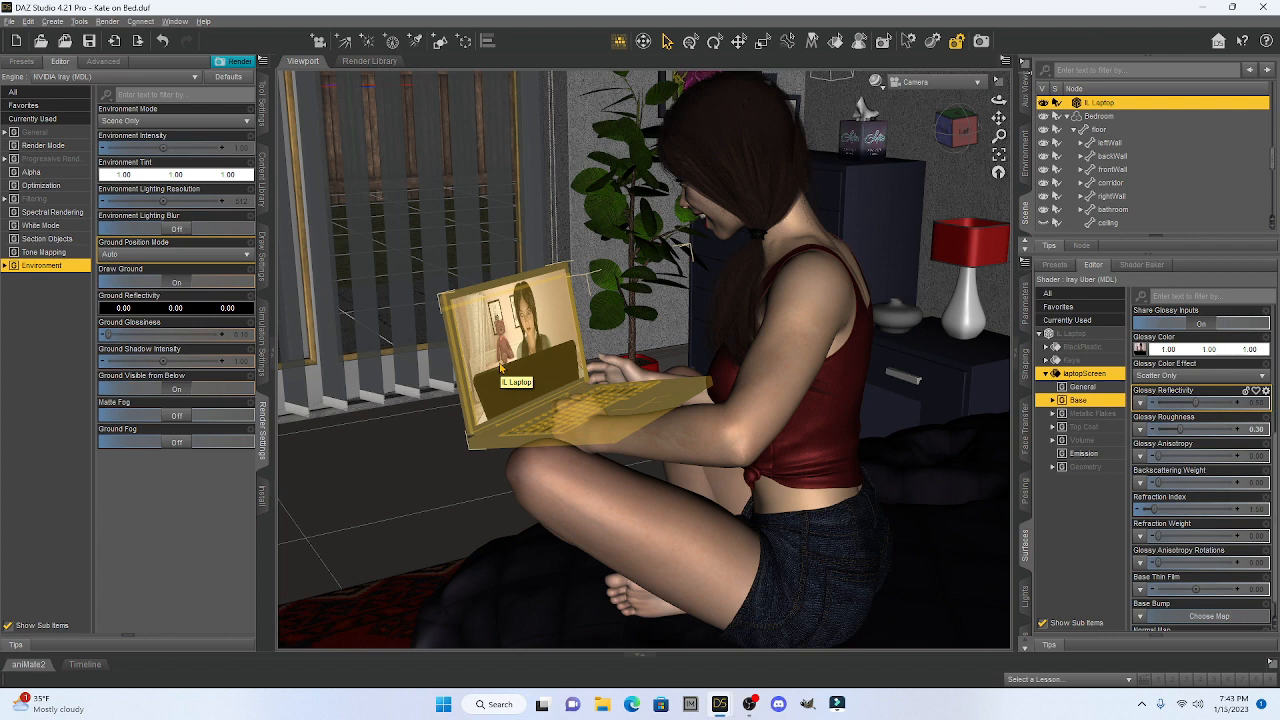
Step: Check the laptopScreen's emission luminance and preview the scene in NVIDIA Iray draw style
left_click(1086, 454)
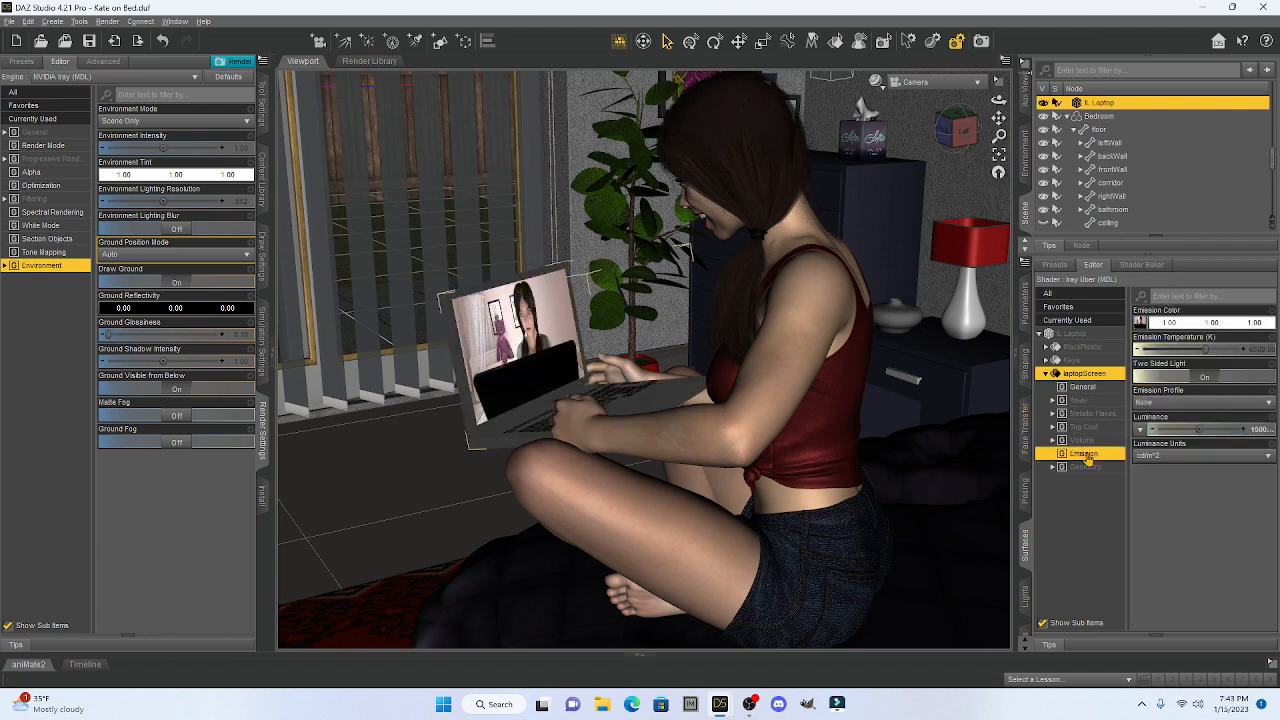
mouse_move(1204, 355)
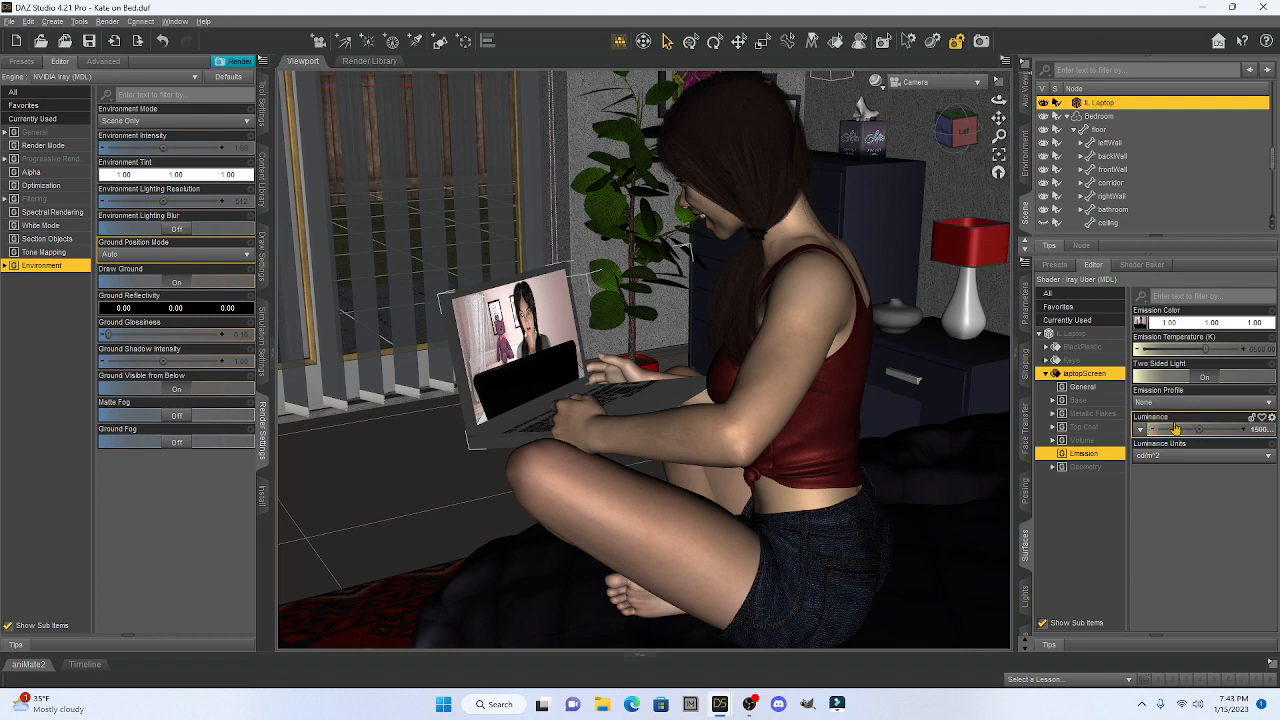
left_click(1258, 430)
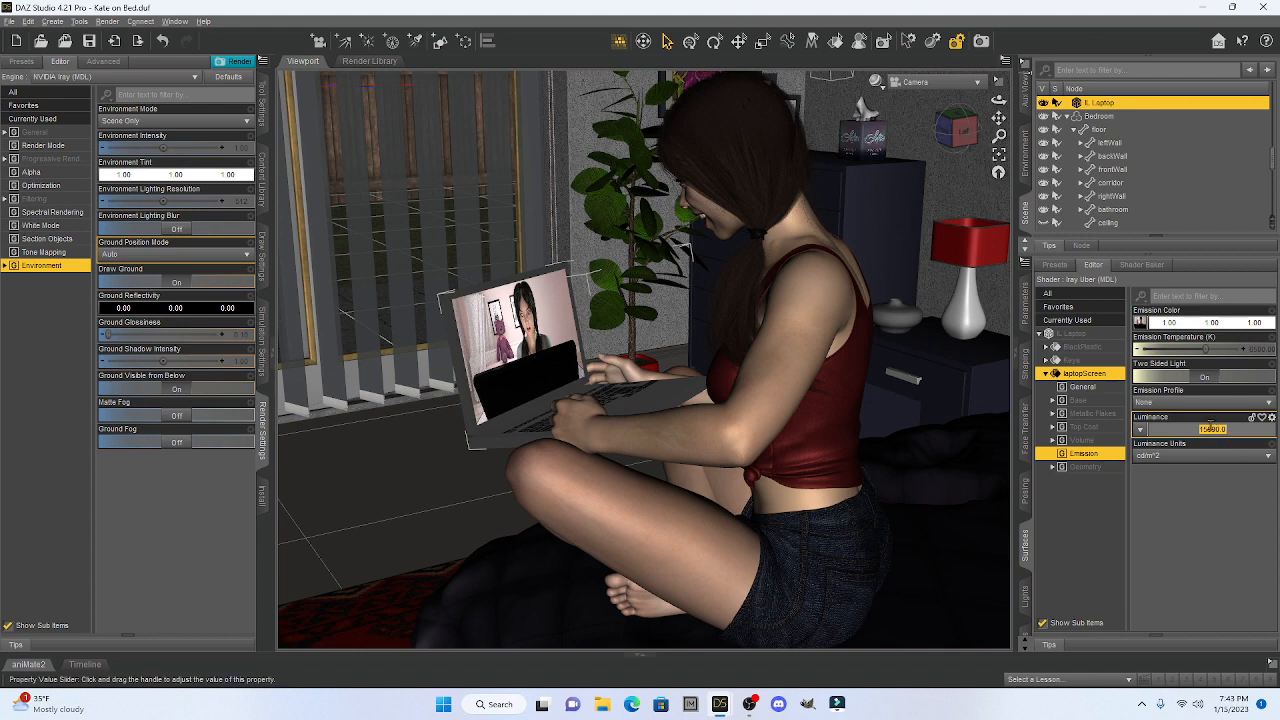
left_click(1203, 513)
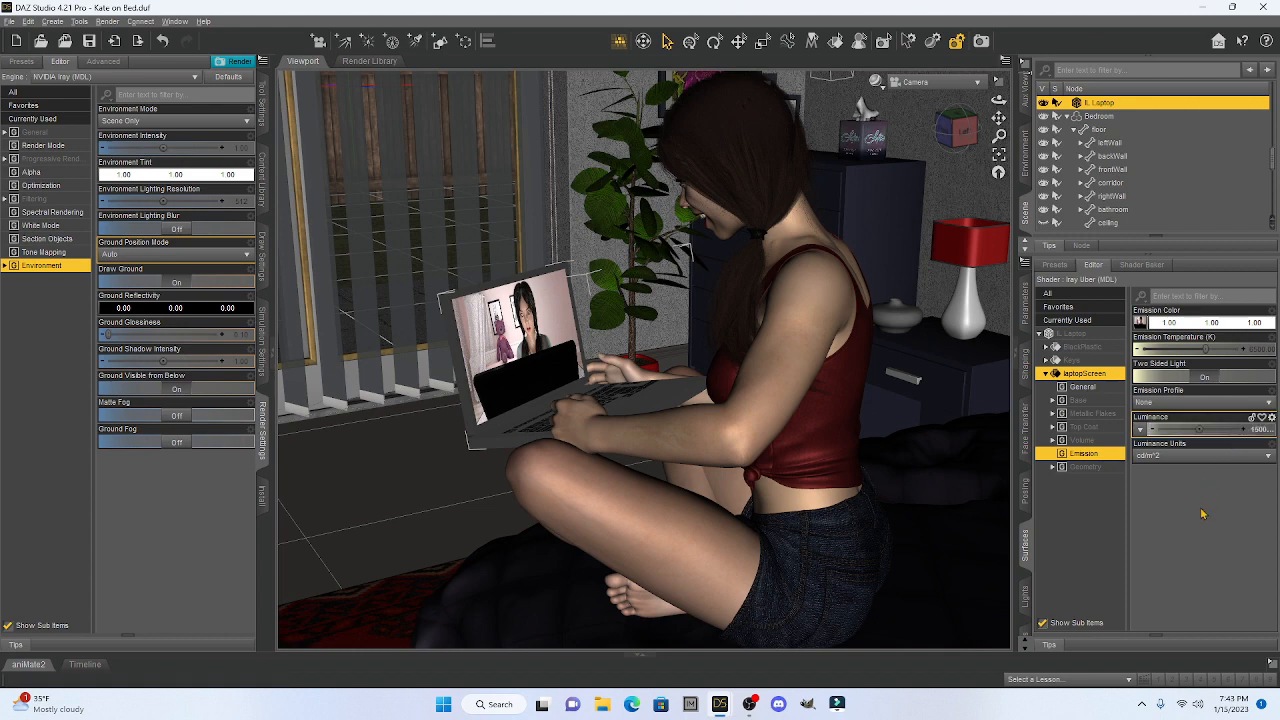
left_click(884, 95)
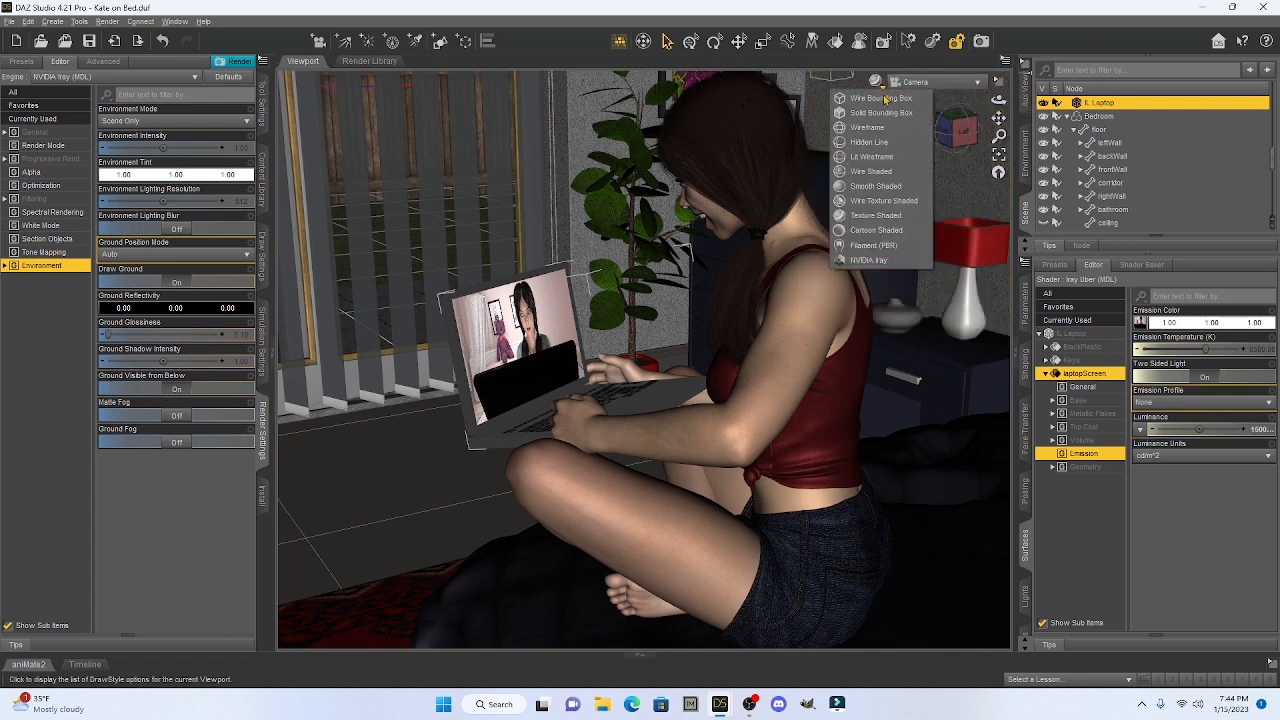
left_click(868, 260)
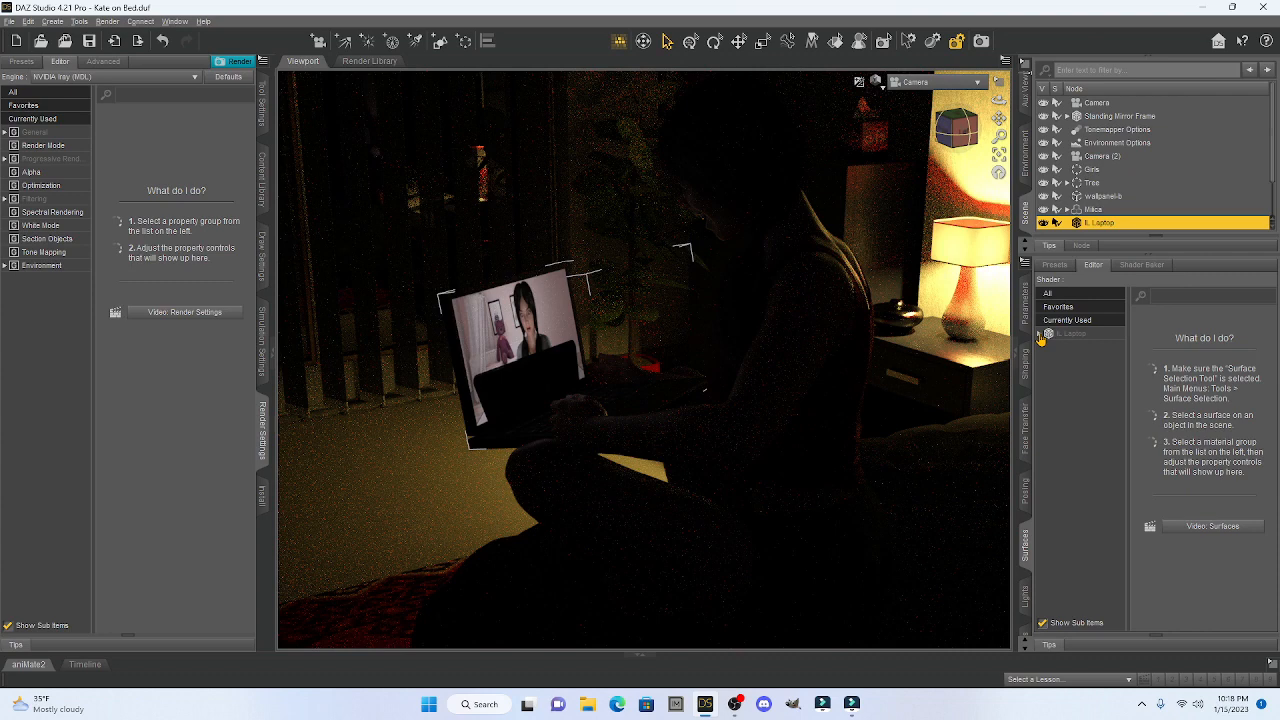
Step: Set the luminance of the laptop's laptopScreen surface to 150000 during the Iray preview
left_click(1040, 335)
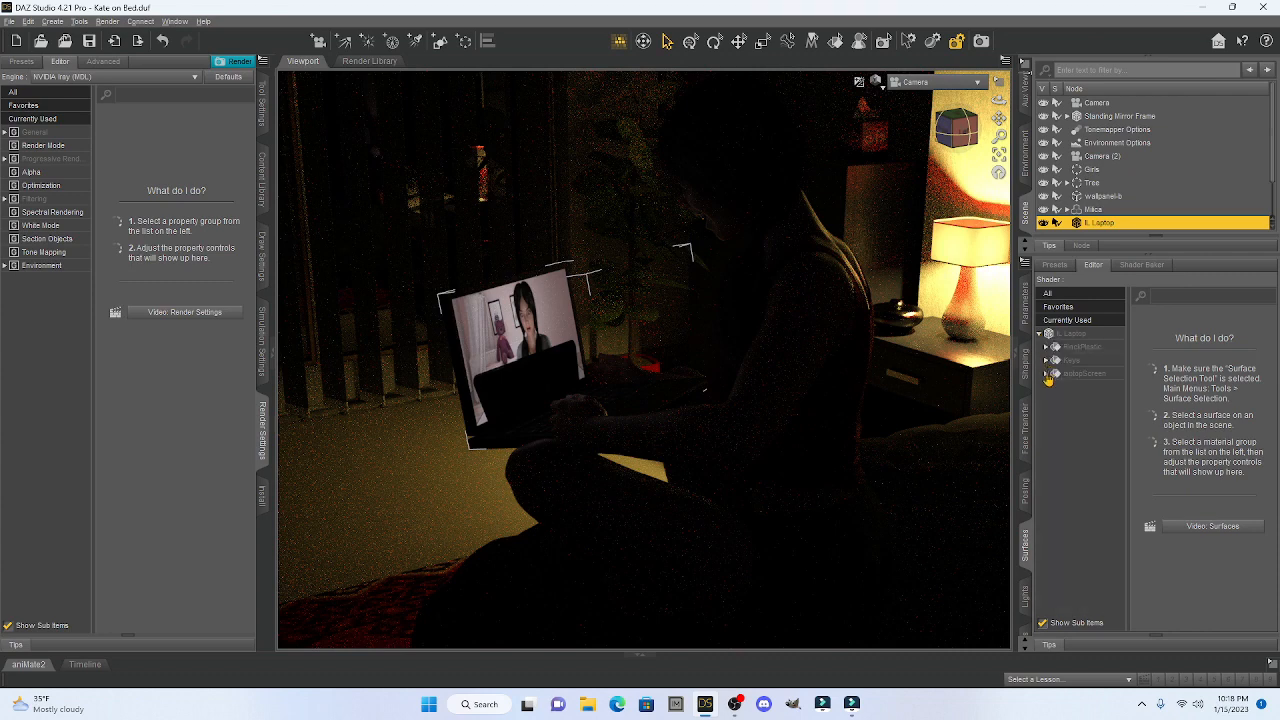
left_click(1046, 375)
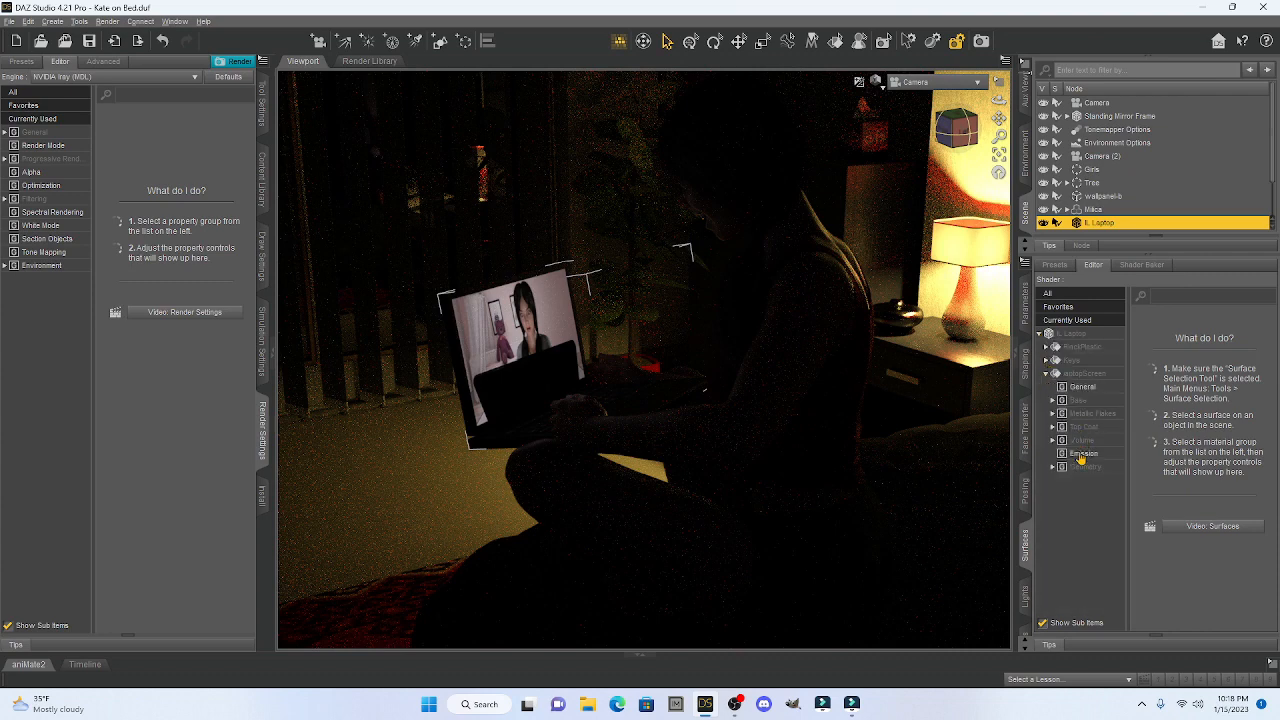
left_click(1080, 455)
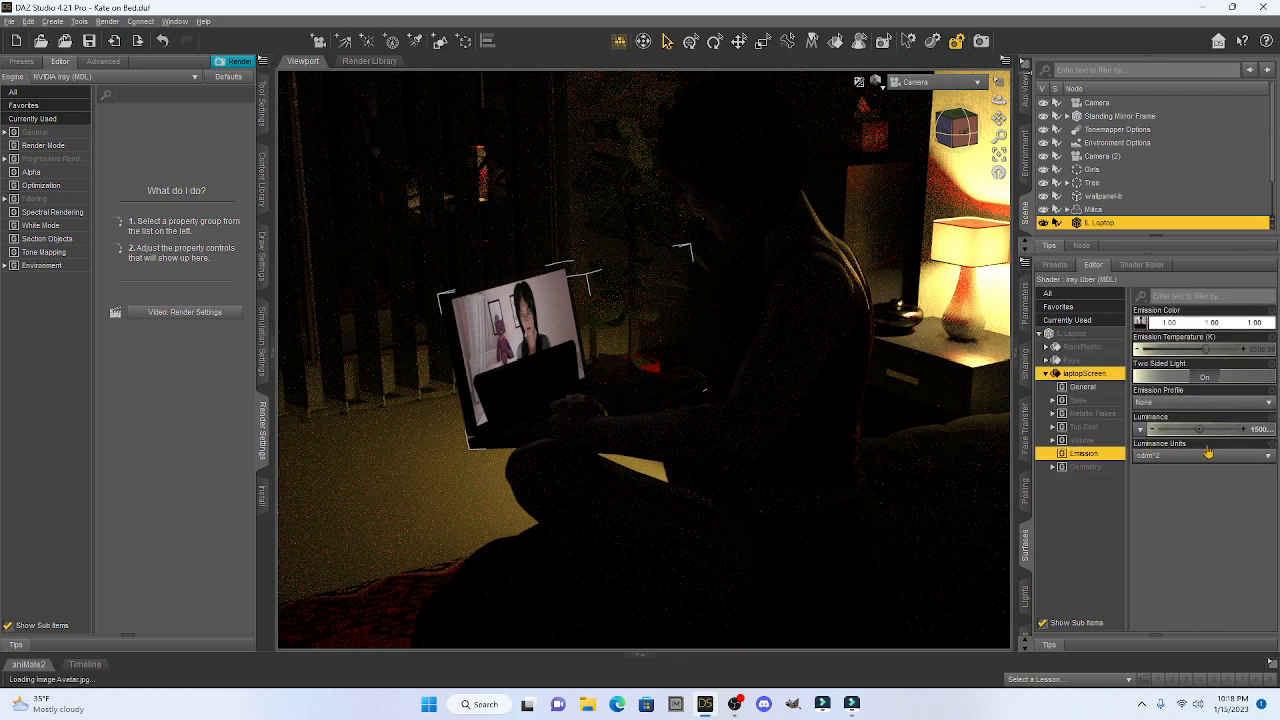
left_click(1260, 430)
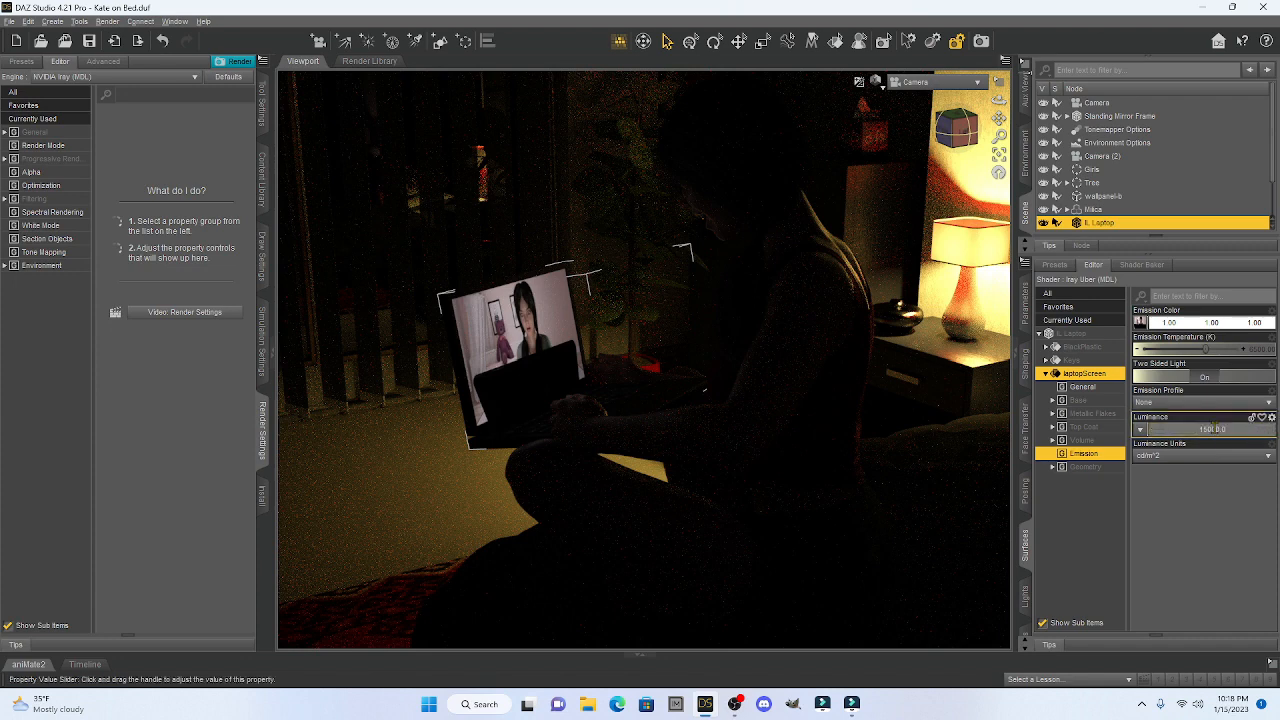
type("00")
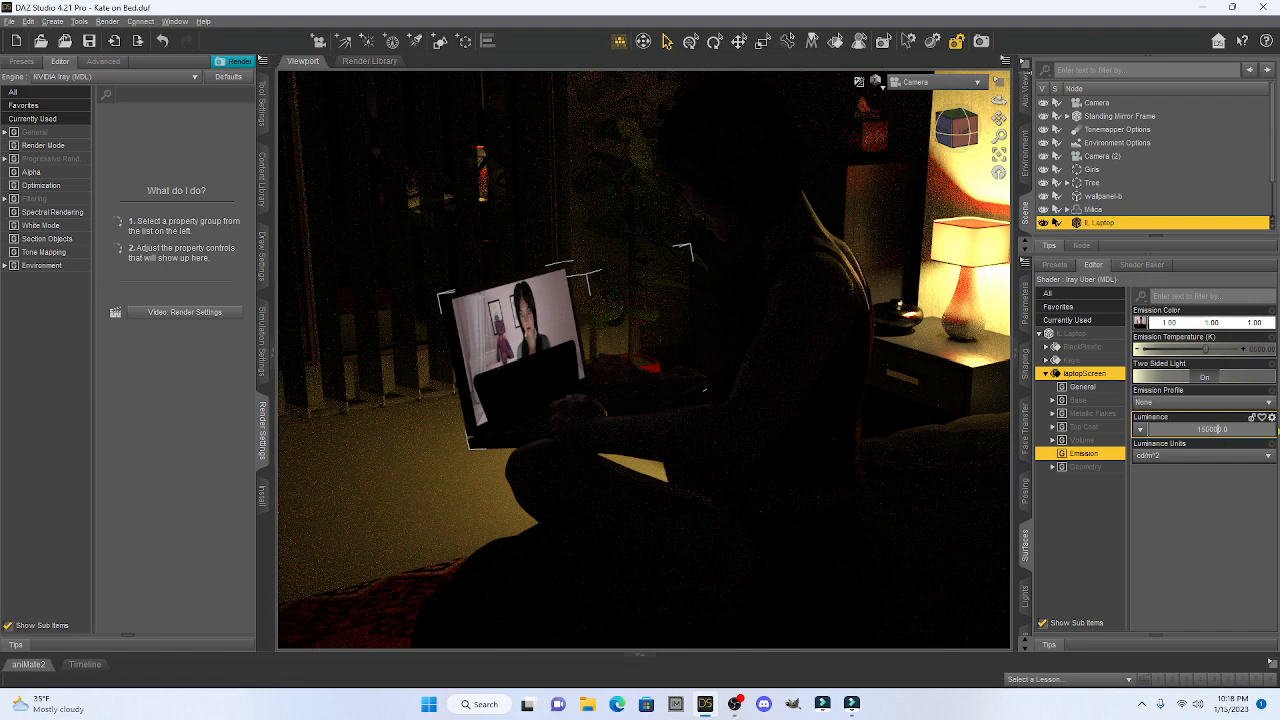
left_click(1247, 429)
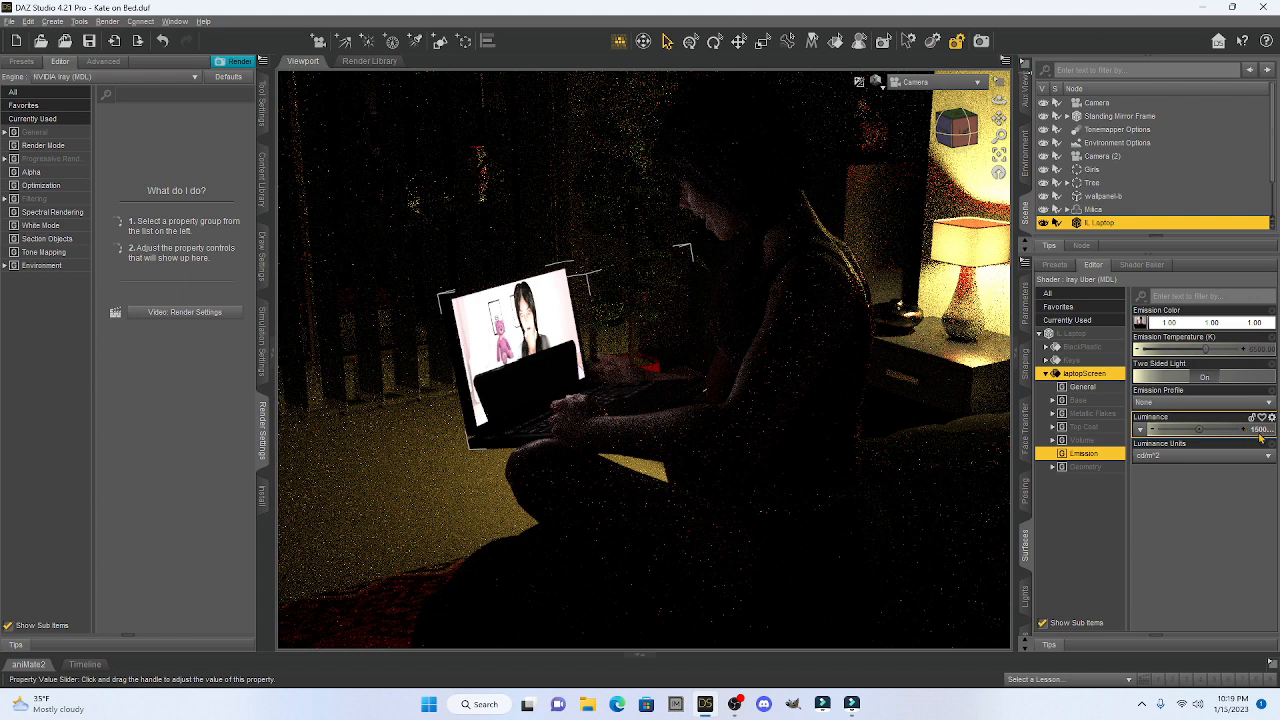
Step: Raise the laptopScreen surface's emission luminance to 1500000
left_click(1246, 430)
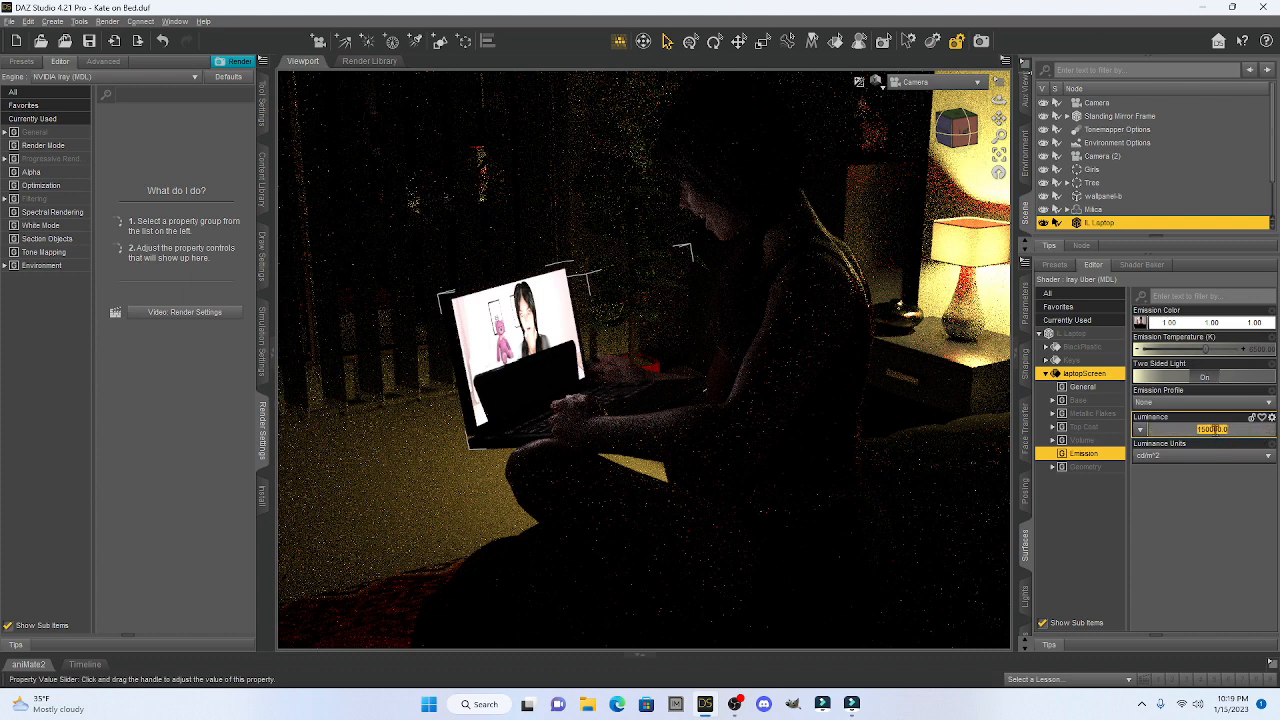
left_click(1214, 429)
type("0")
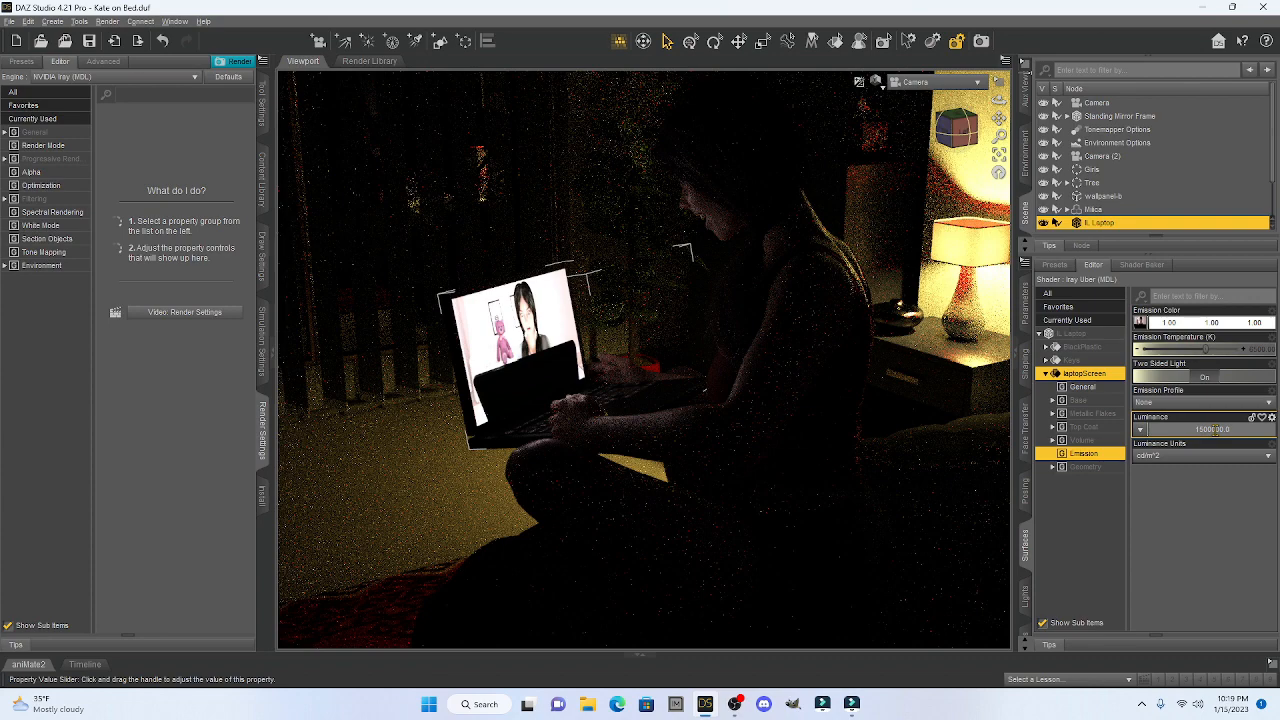
key("Return")
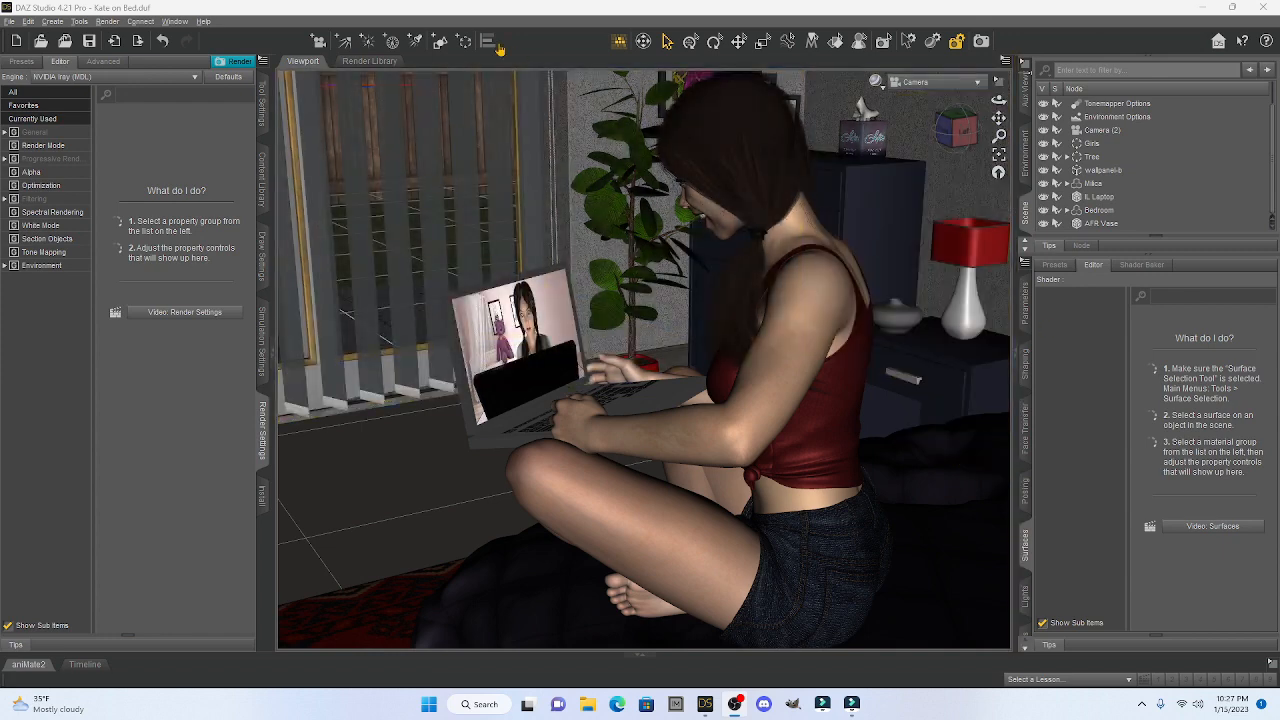
Step: Create a sphere primitive at World Center with a Y Positive axis, 1 m diameter, 12 segments and 24 sides
left_click(440, 40)
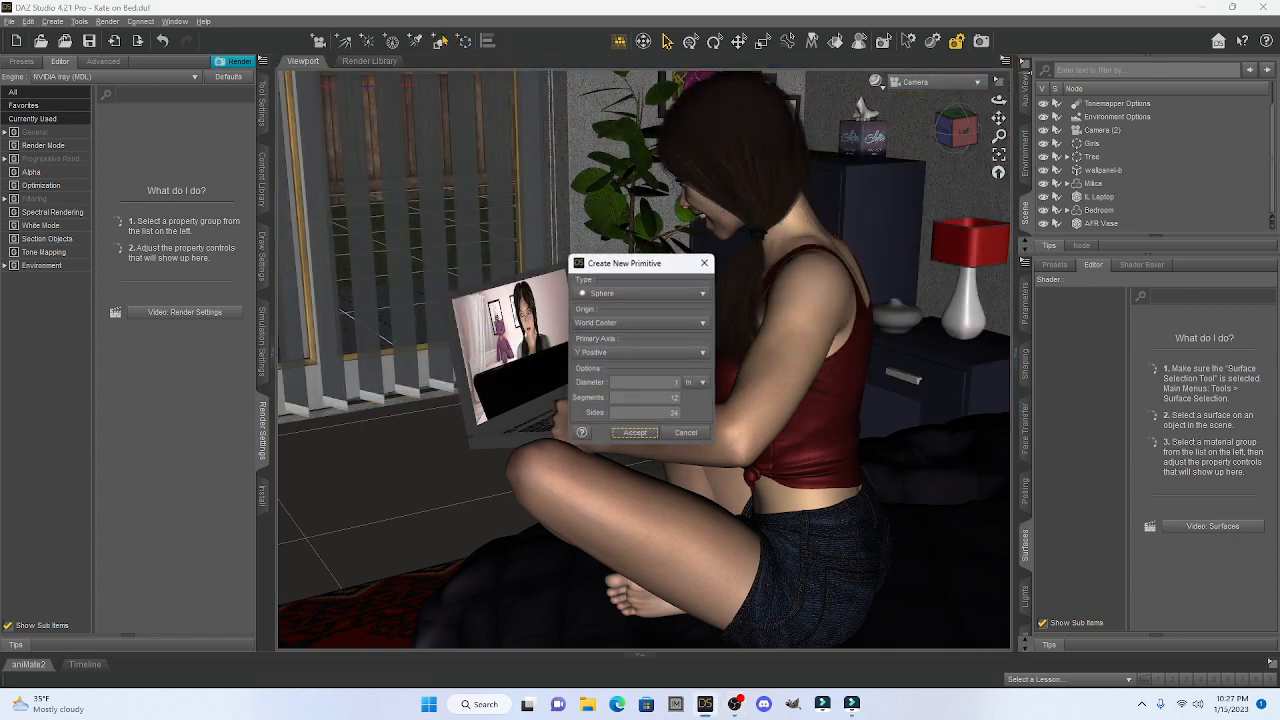
left_click(637, 296)
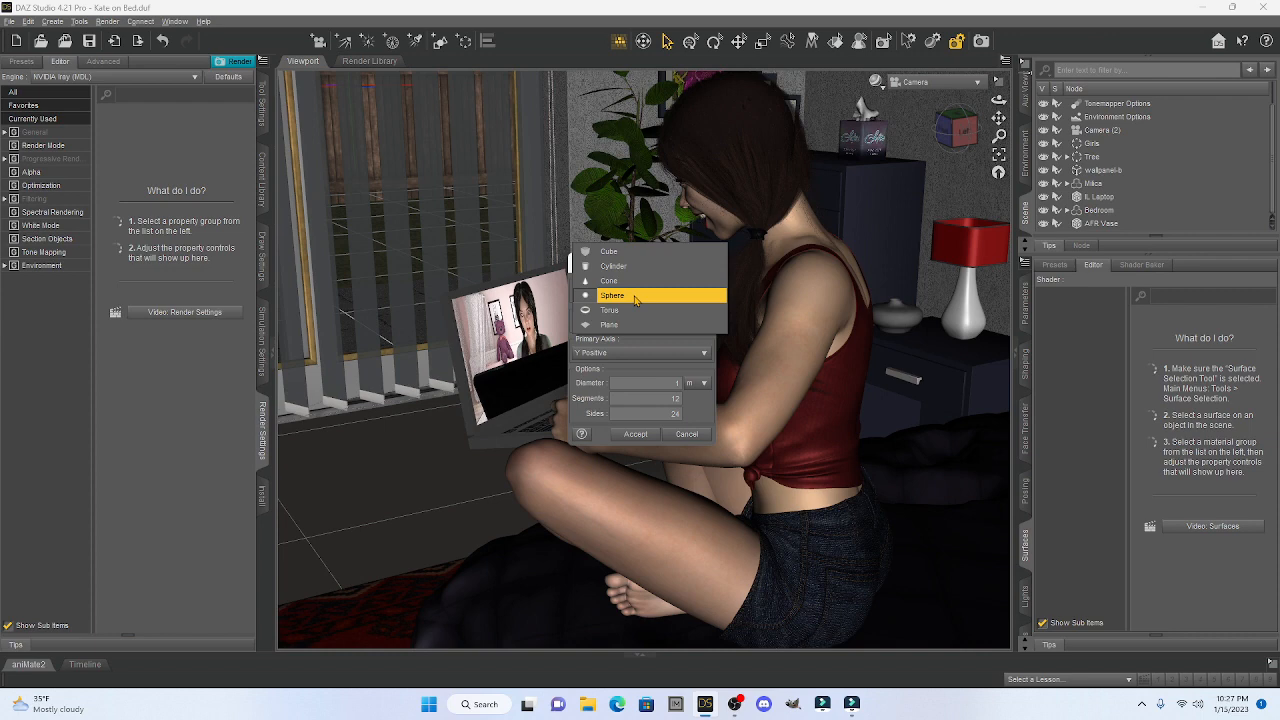
left_click(635, 297)
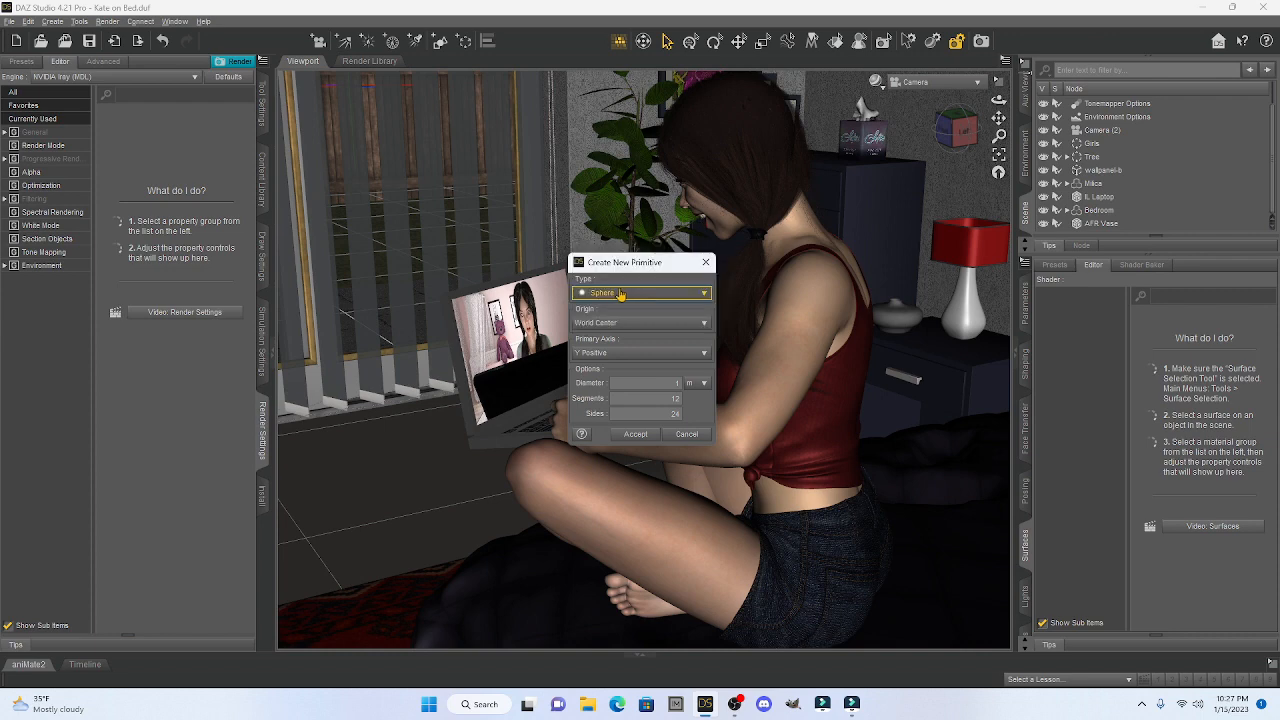
left_click(635, 433)
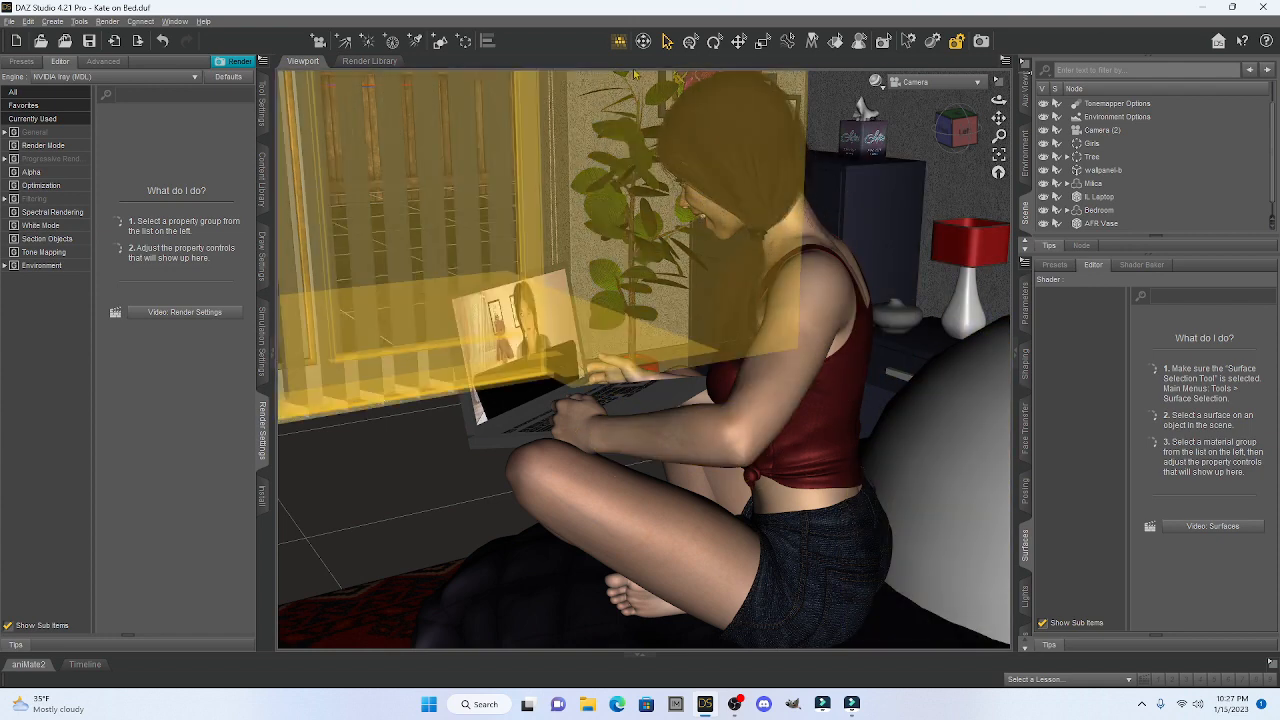
Step: Viewing through Camera (2), move the sphere to about X -207.35, Y 48.74 and Z 131.79 in the bedroom
left_click(958, 82)
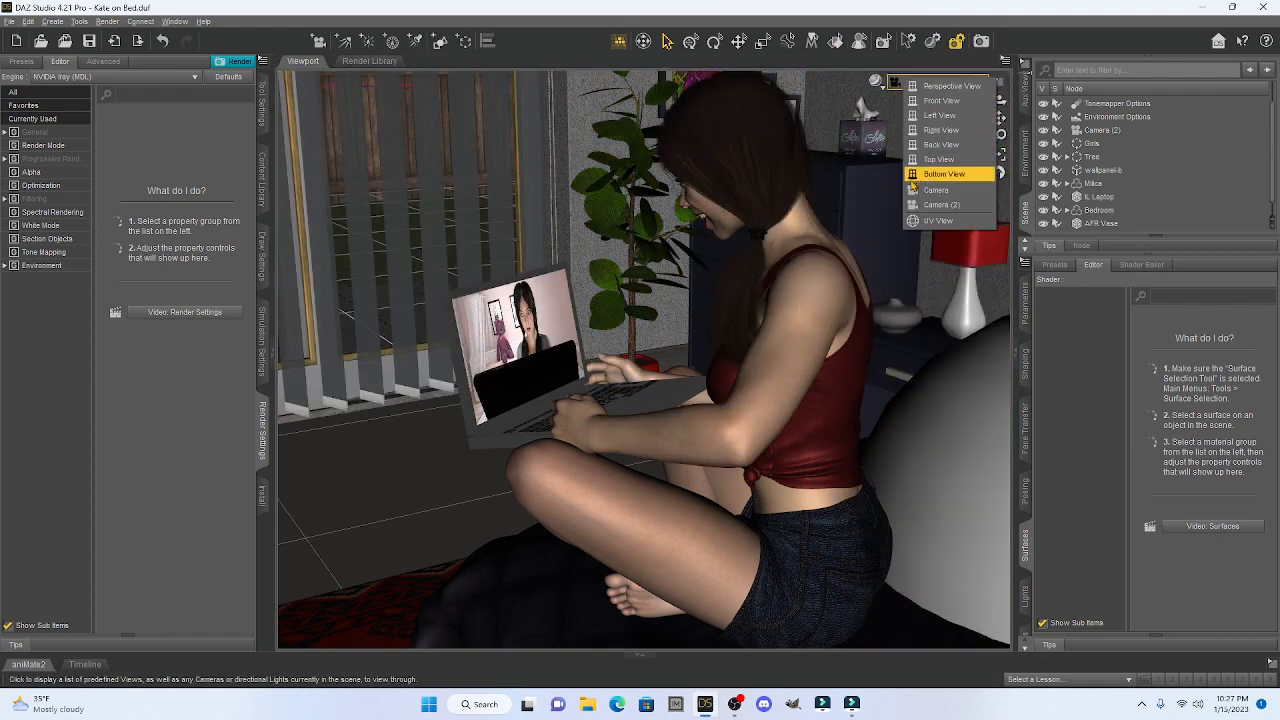
left_click(932, 205)
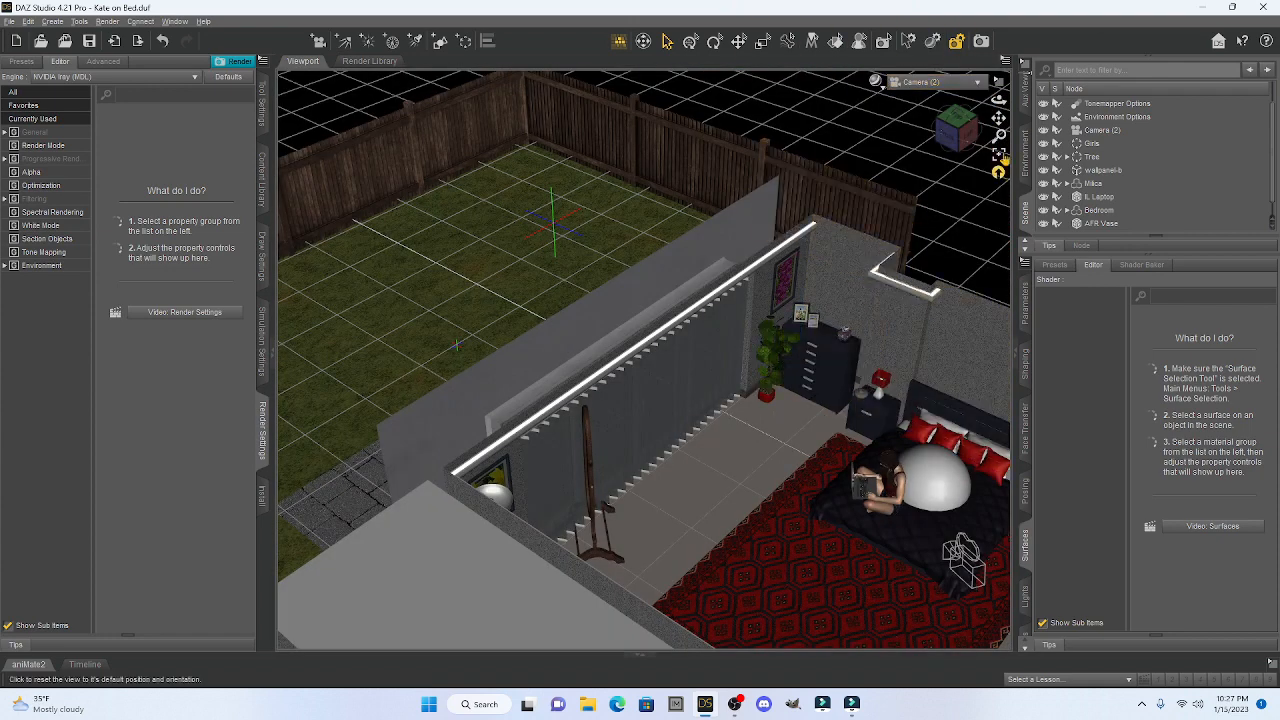
left_click_drag(999, 119, 1045, 143)
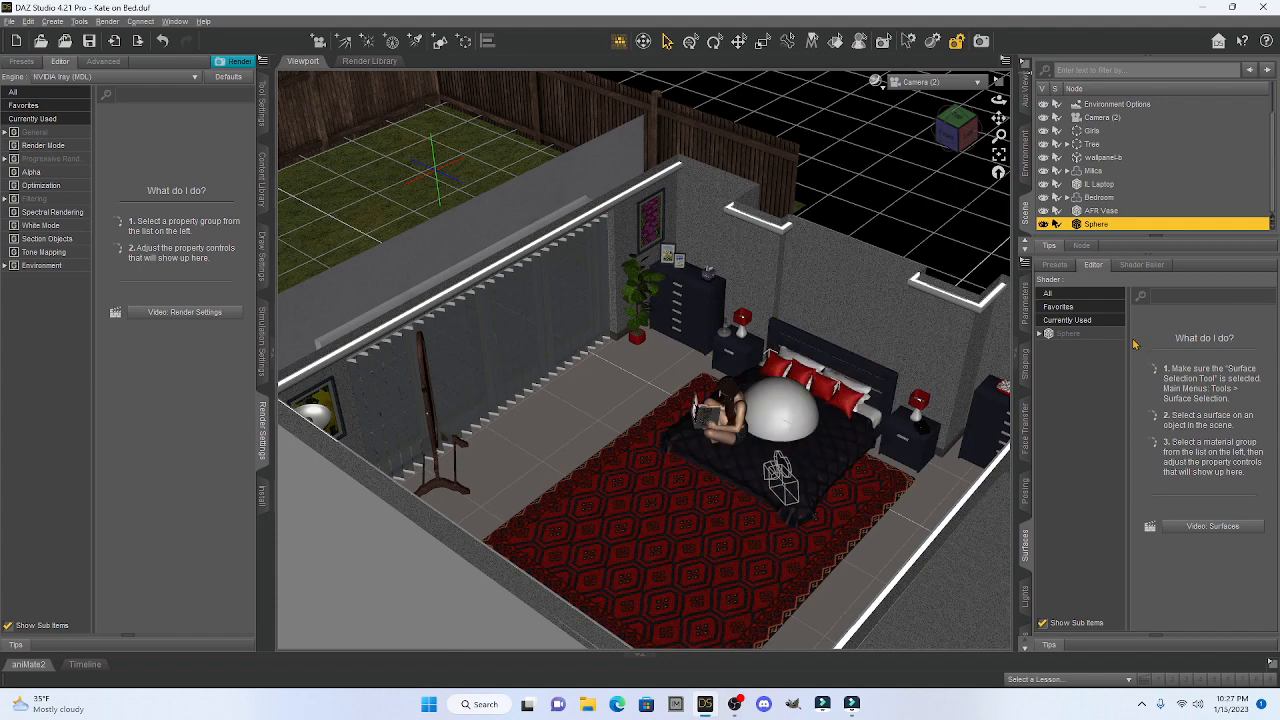
left_click(1025, 305)
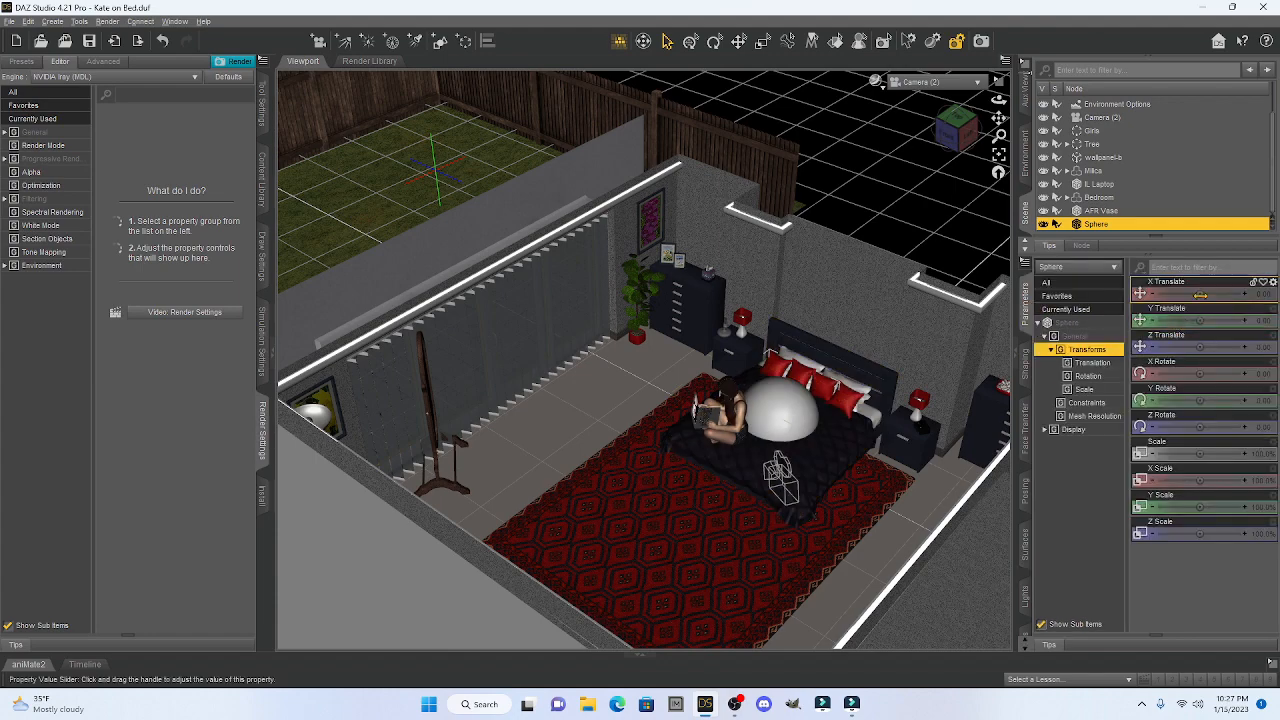
left_click_drag(1200, 294, 1158, 294)
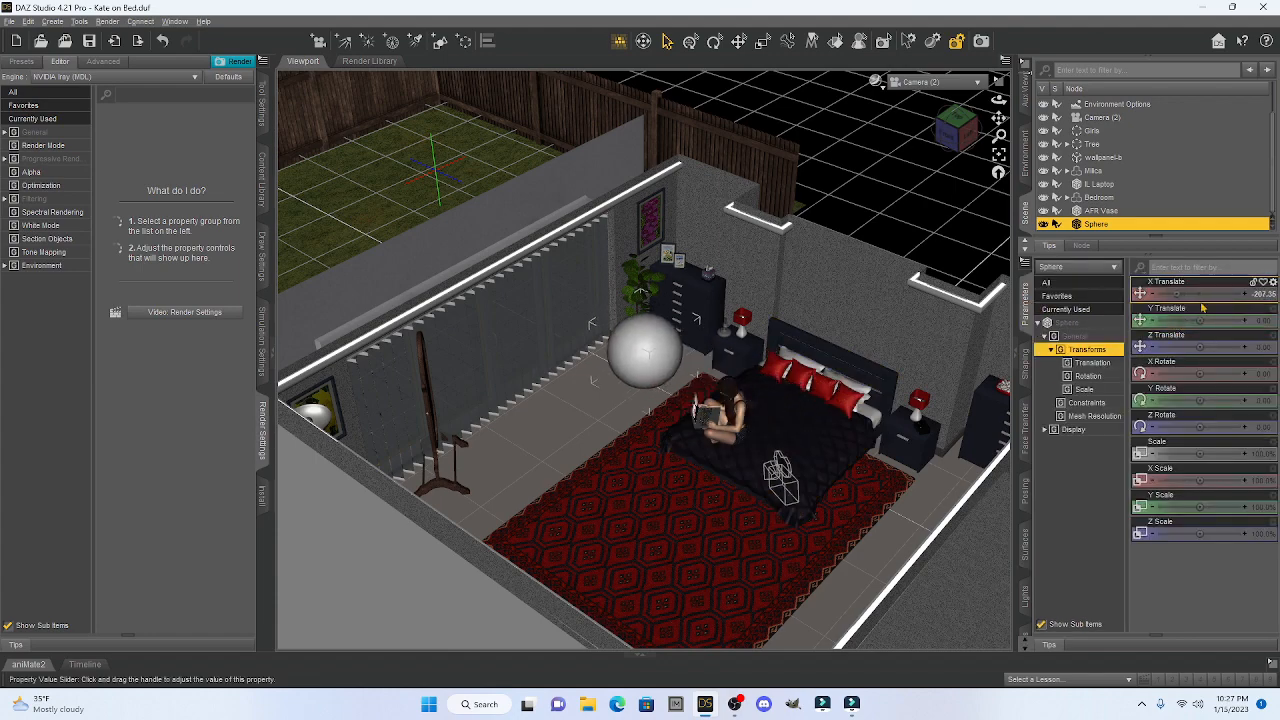
left_click_drag(1198, 349, 1216, 320)
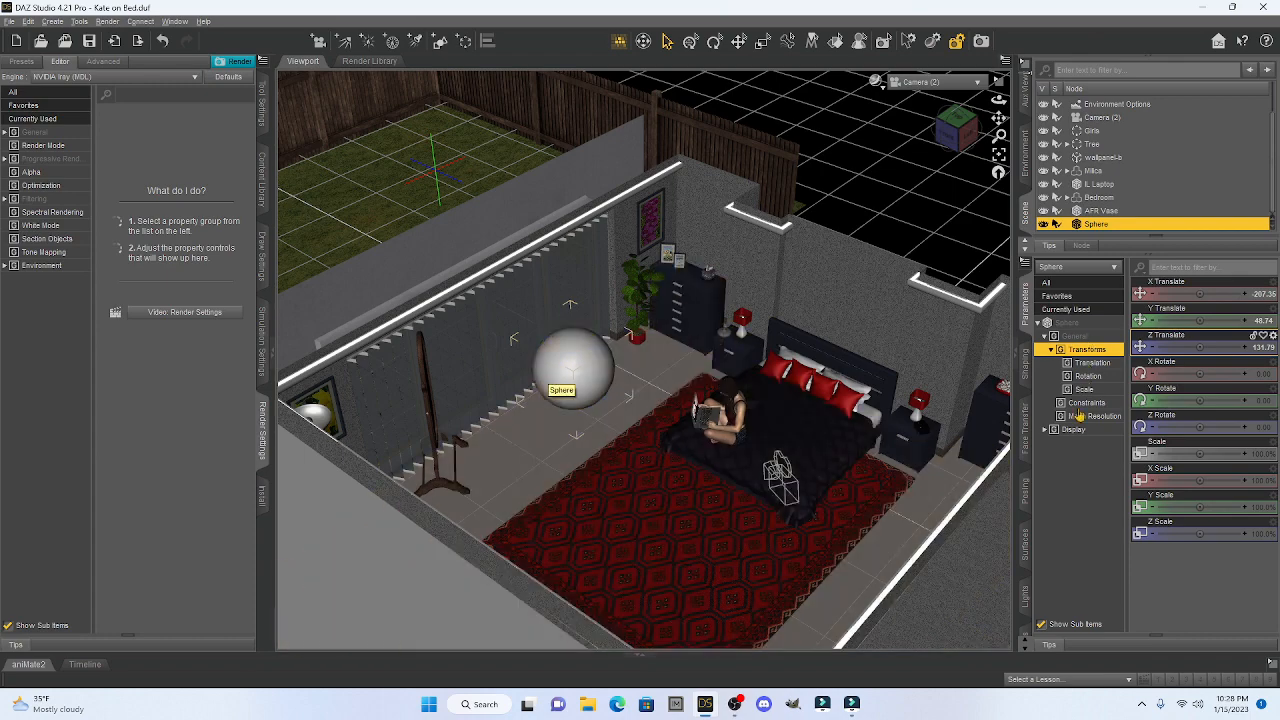
Step: Set the sphere's emission color to light yellow, red 255, green 255, blue 128
left_click(1024, 548)
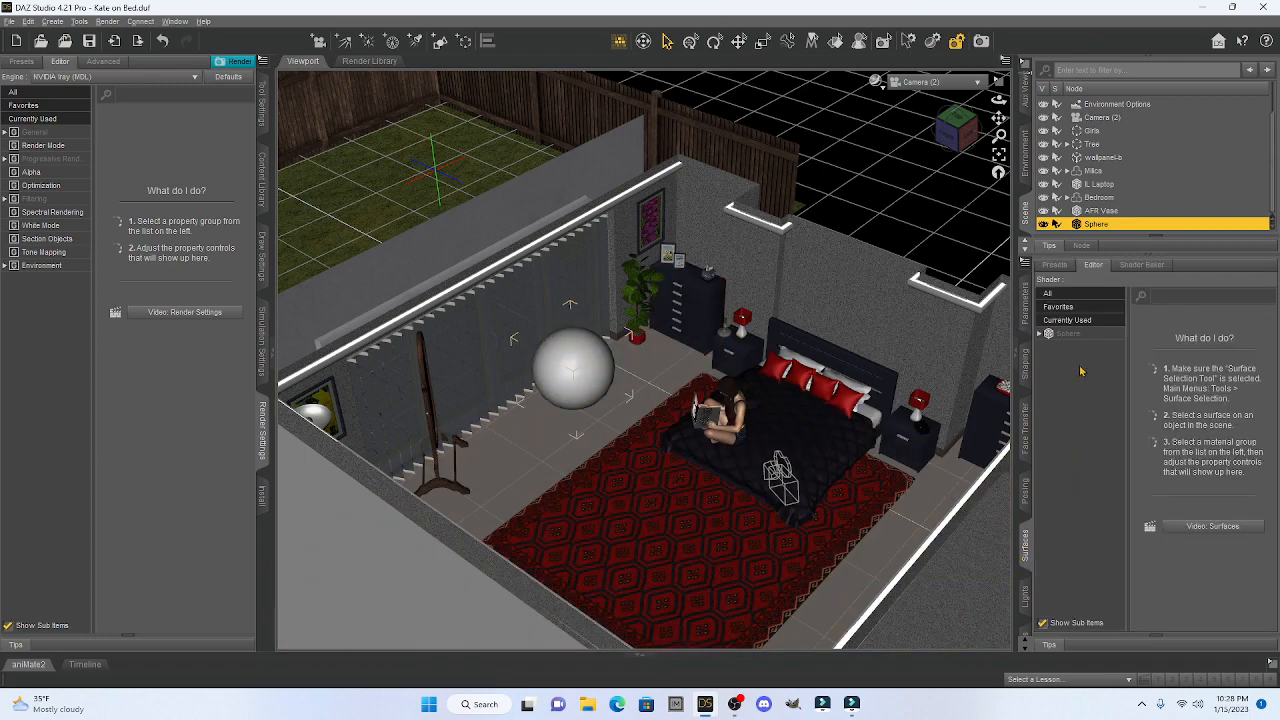
left_click(1040, 334)
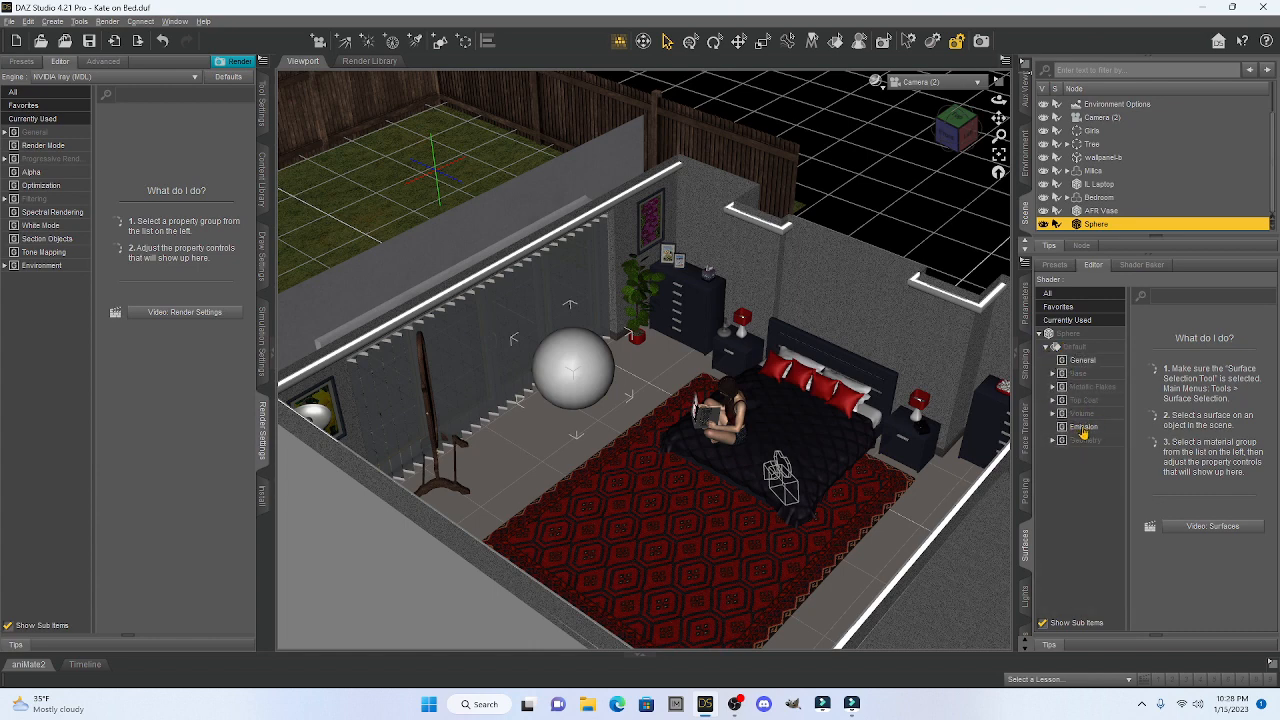
left_click(1083, 428)
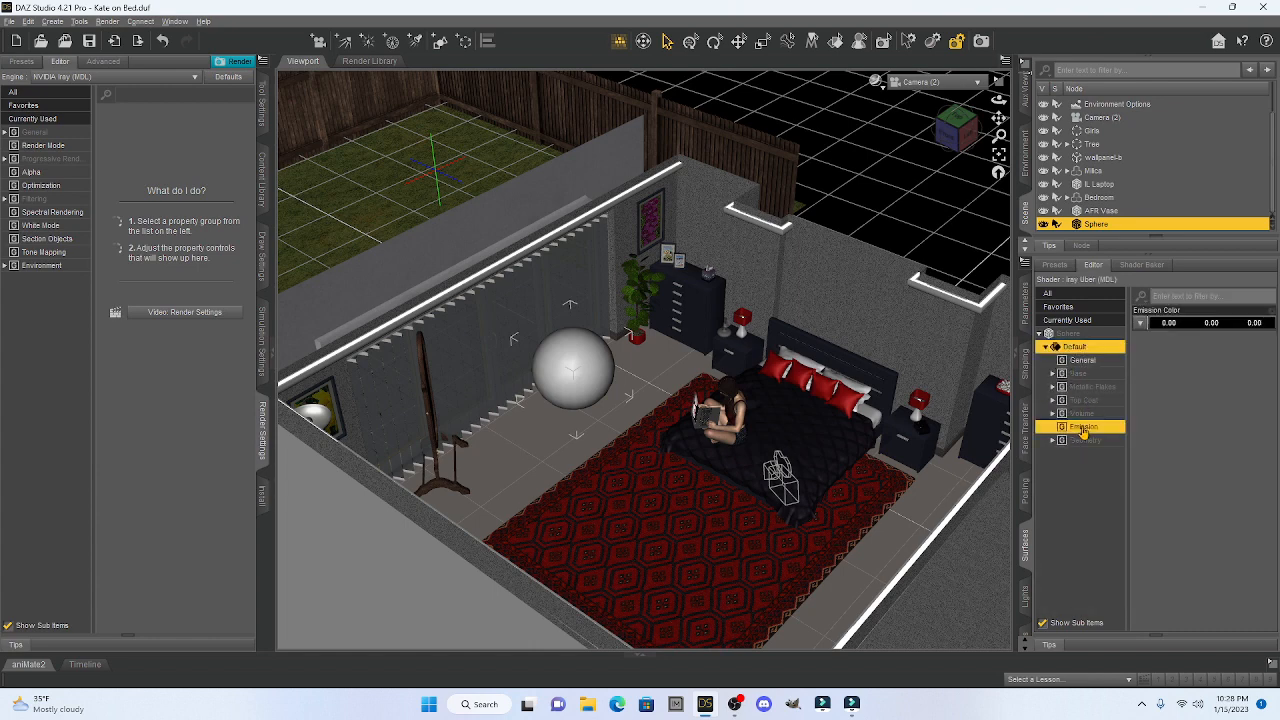
left_click(1189, 327)
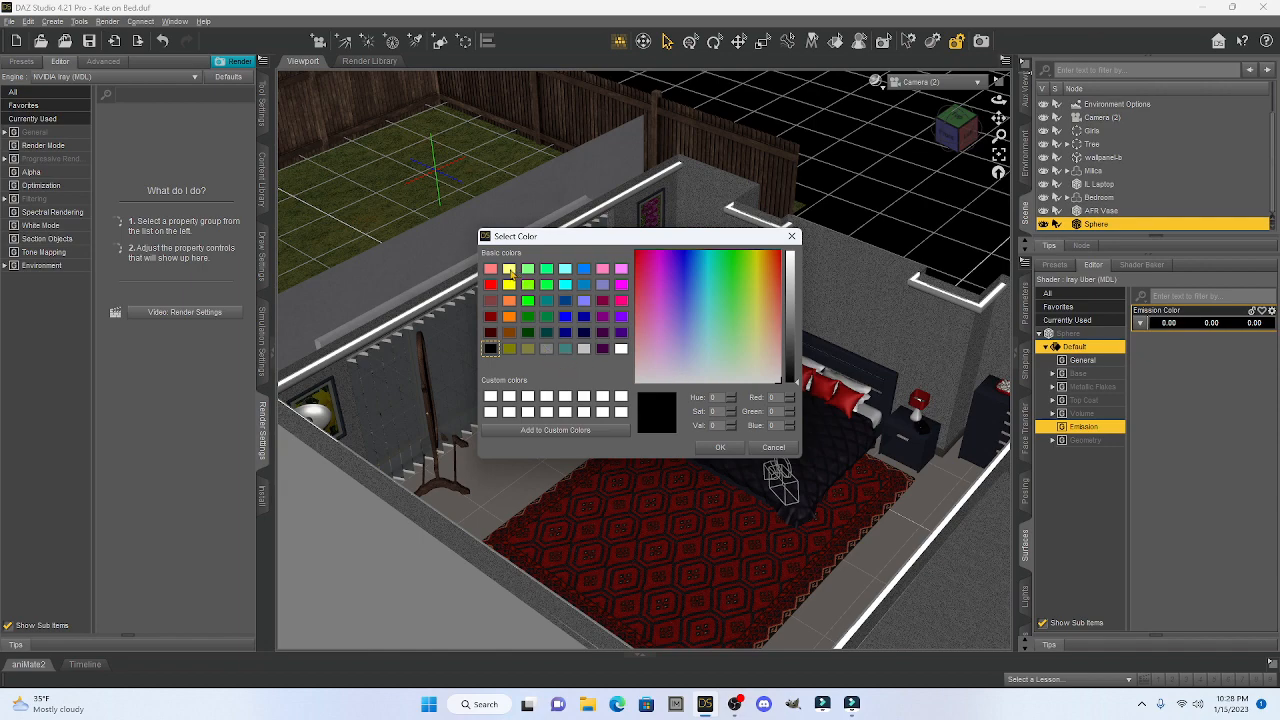
left_click(510, 271)
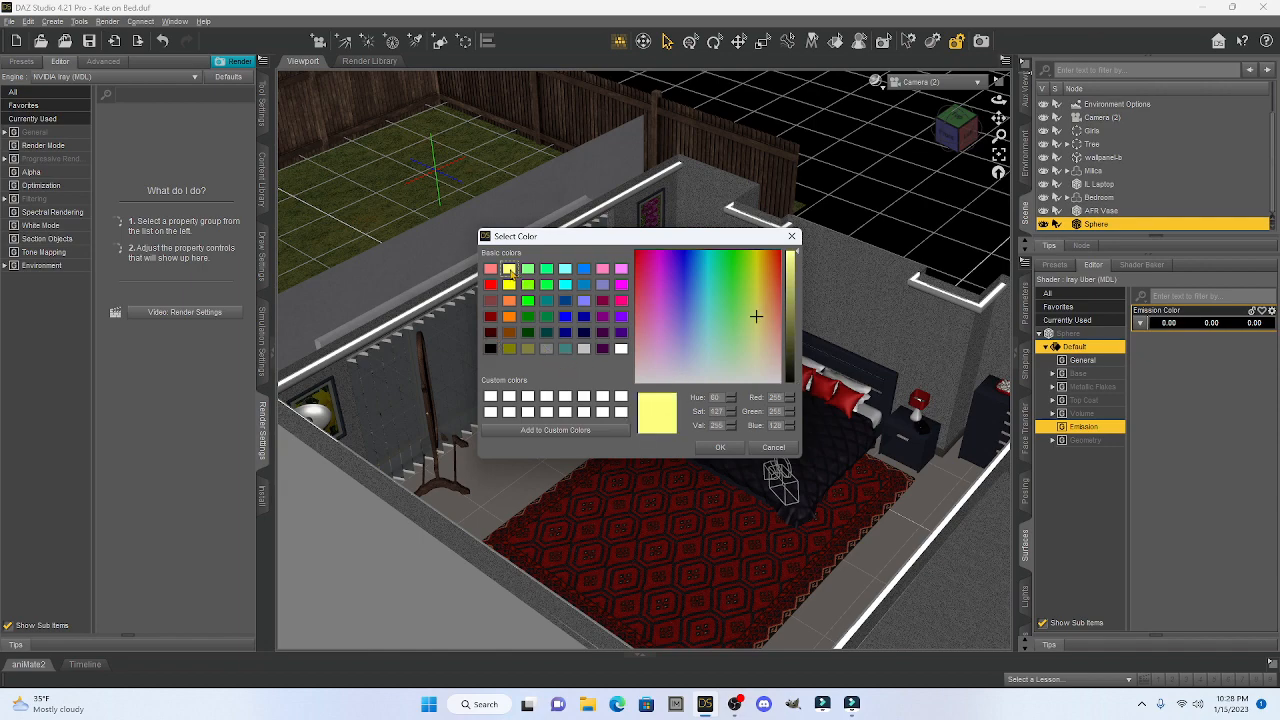
left_click(719, 449)
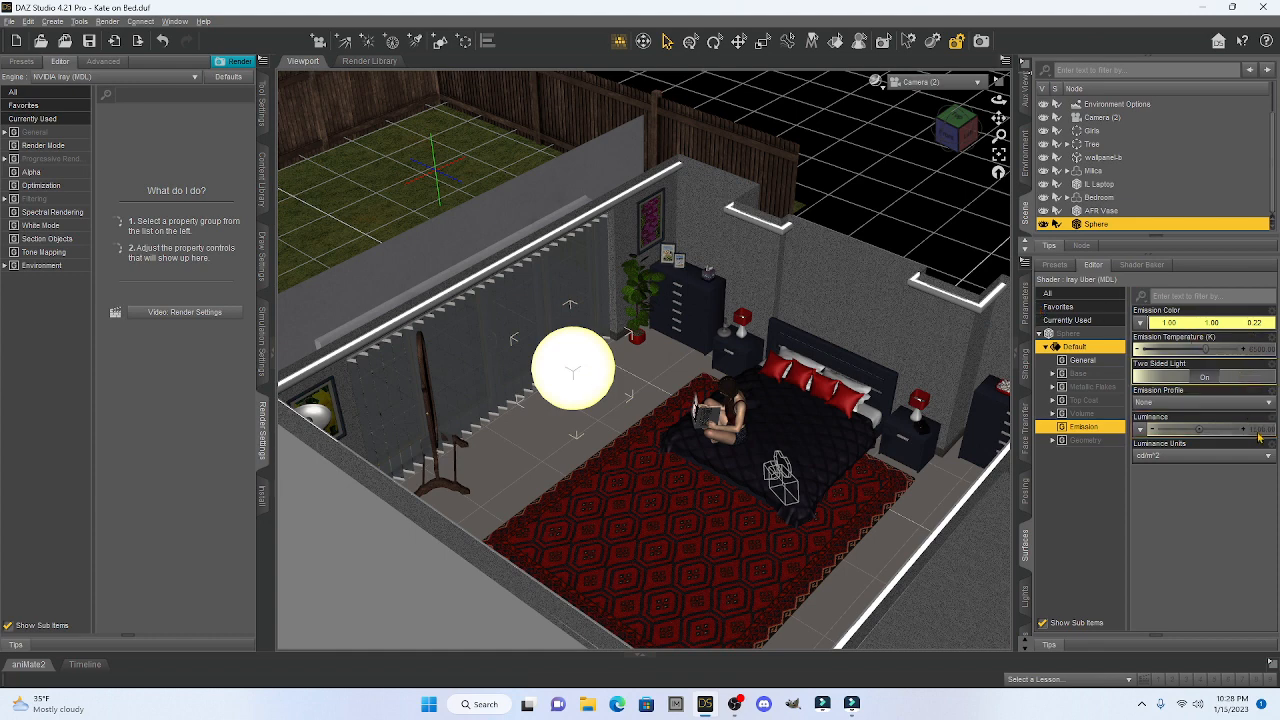
Step: Move the sphere outside over the yard, to about X -1105, Y 214.47 and Z 134.36
left_click(1028, 310)
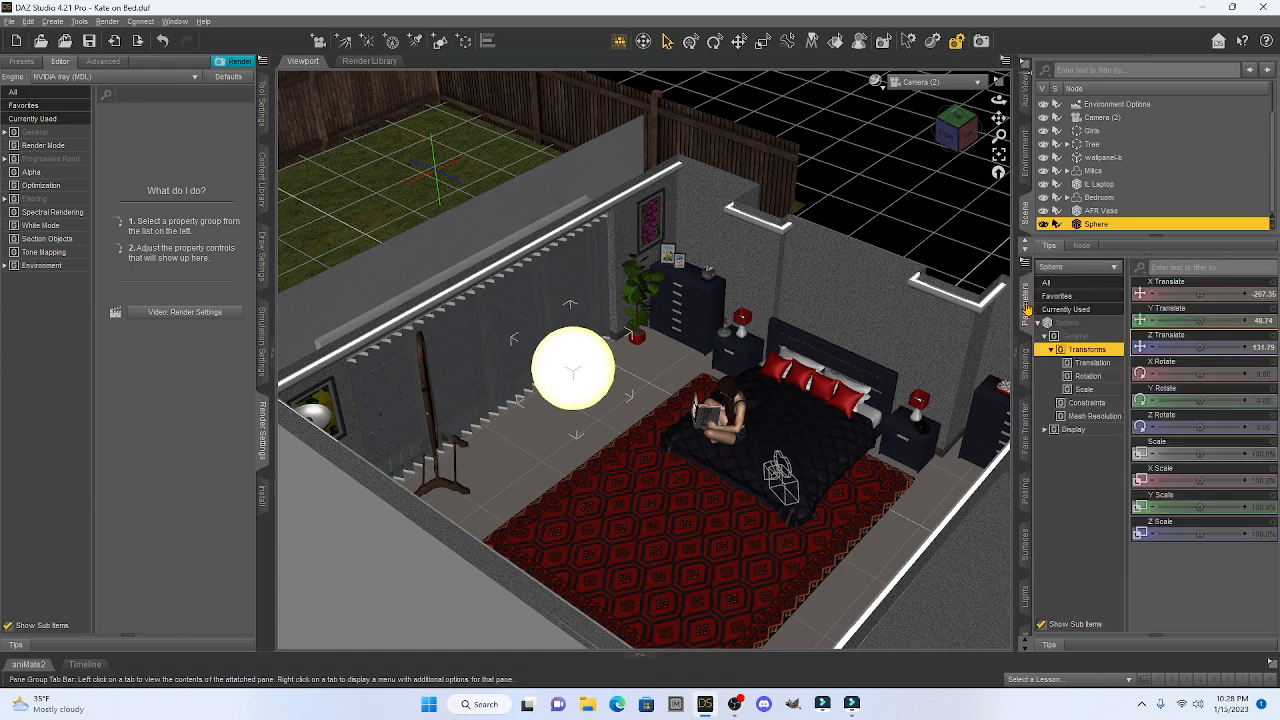
mouse_move(1201, 336)
left_mouse_down()
mouse_move(1215, 336)
mouse_move(1201, 336)
left_mouse_up()
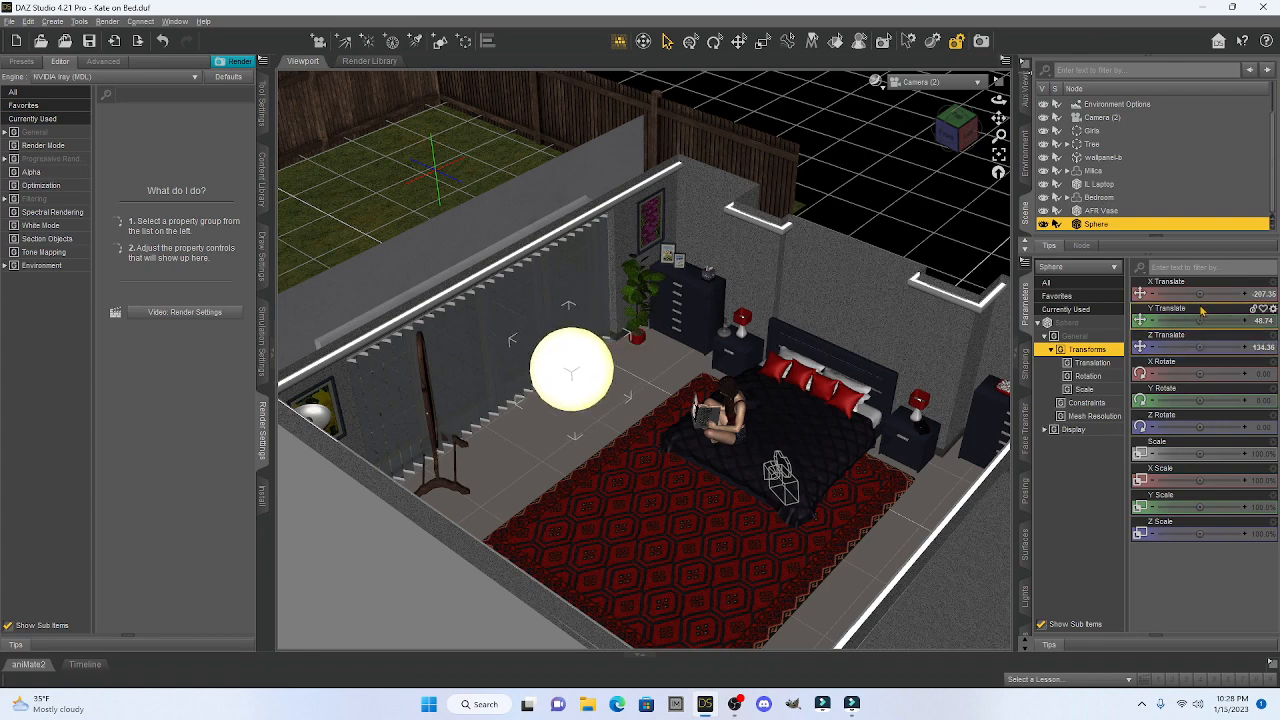
scroll(500, 398, "down", 2)
scroll(498, 398, "down", 8)
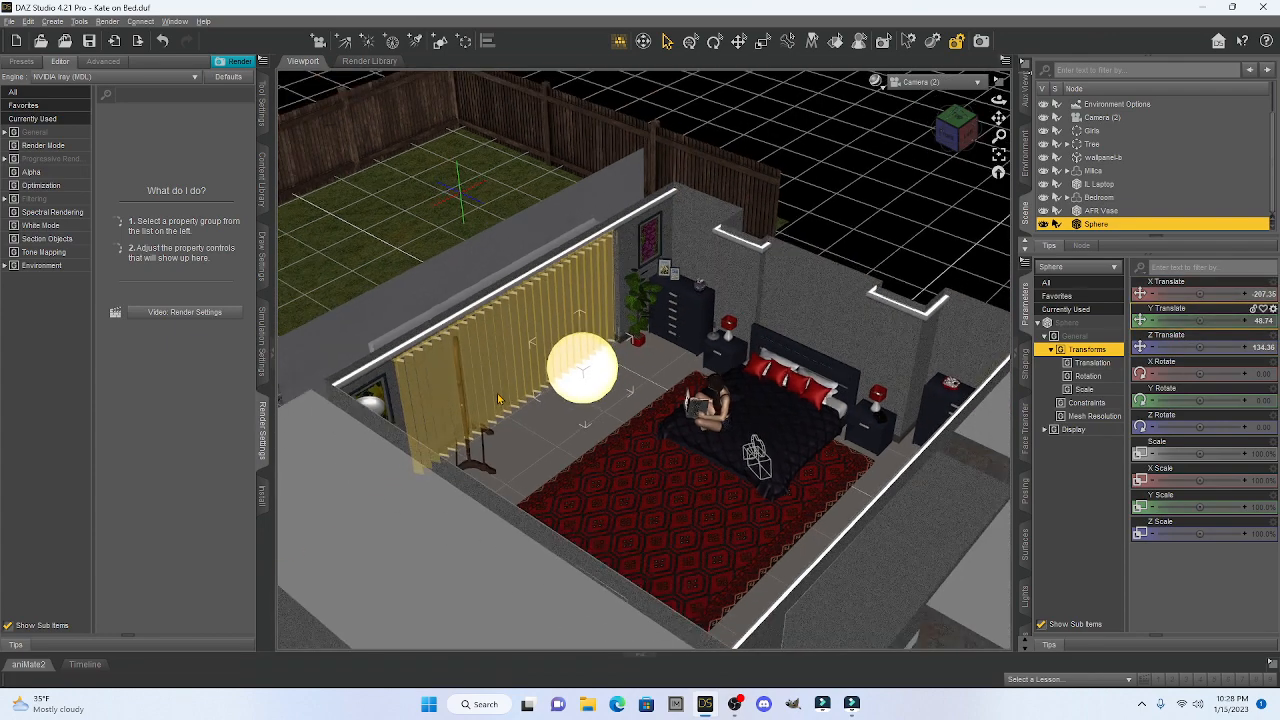
scroll(498, 400, "down", 2)
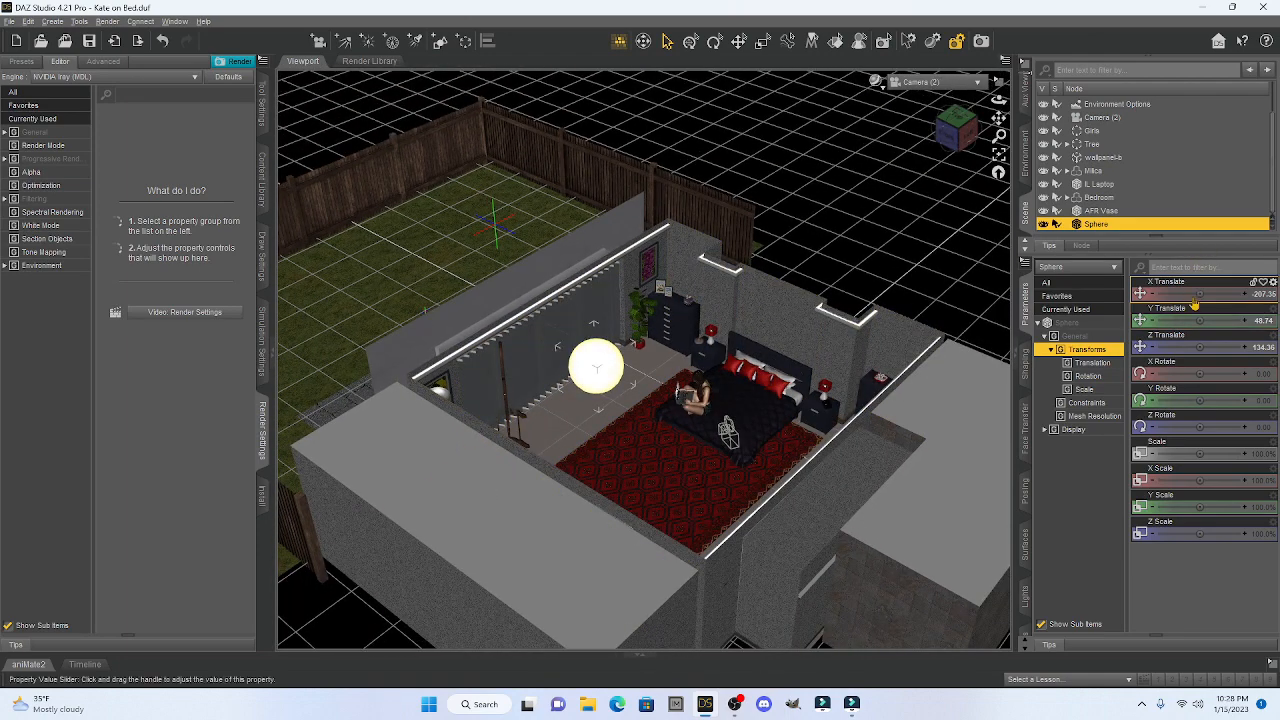
left_click_drag(1202, 294, 1171, 294)
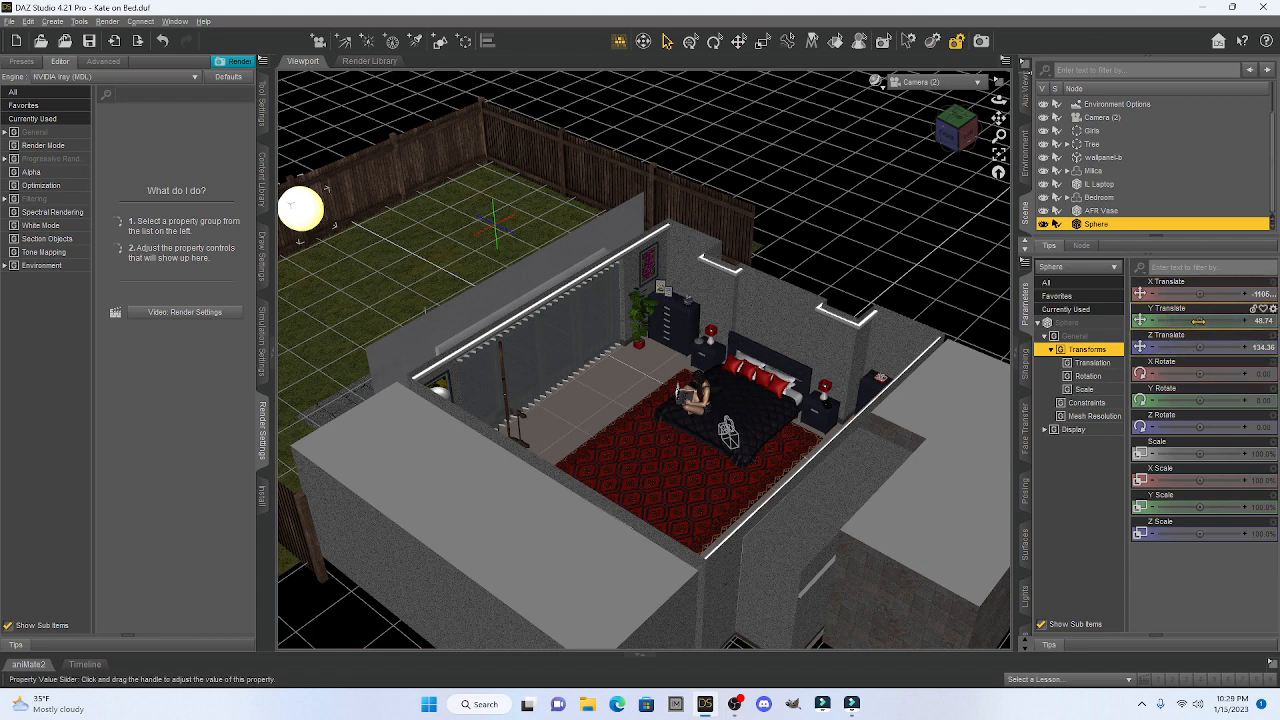
left_click_drag(1207, 325, 1222, 325)
Step: Look through Camera and preview the scene in NVIDIA Iray draw style
left_click(978, 83)
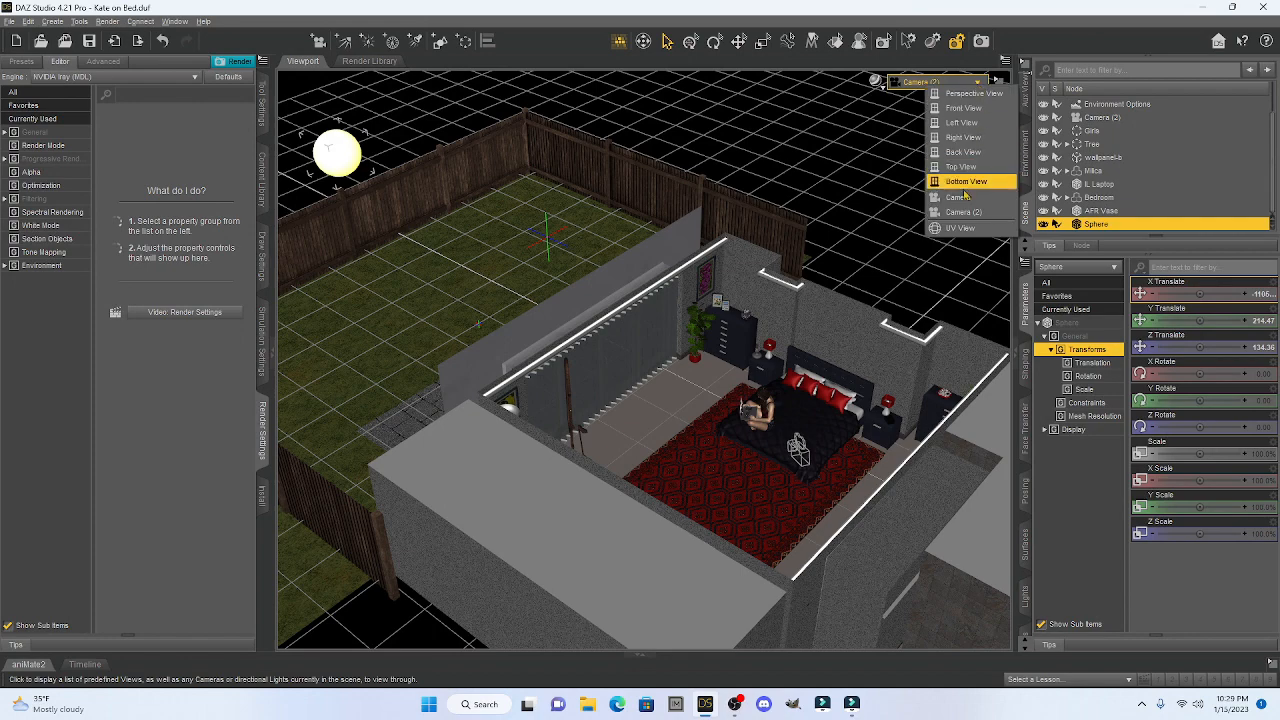
left_click(960, 197)
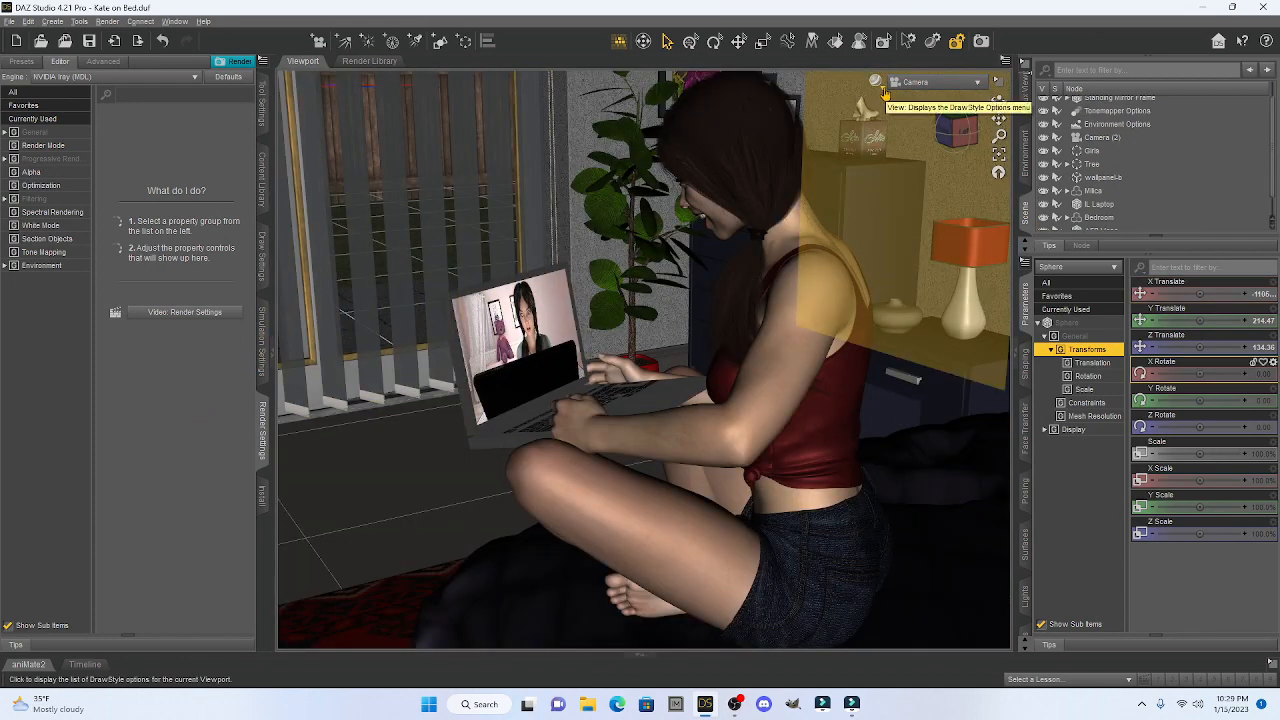
left_click(882, 88)
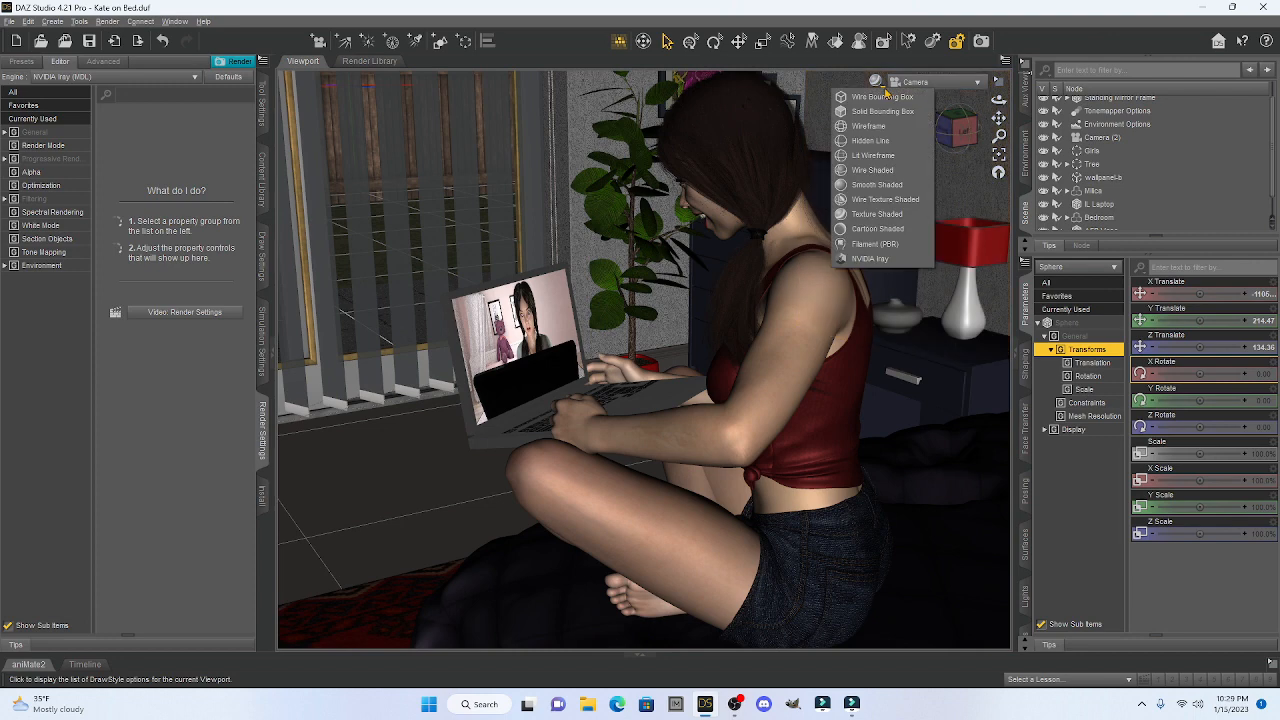
left_click(866, 260)
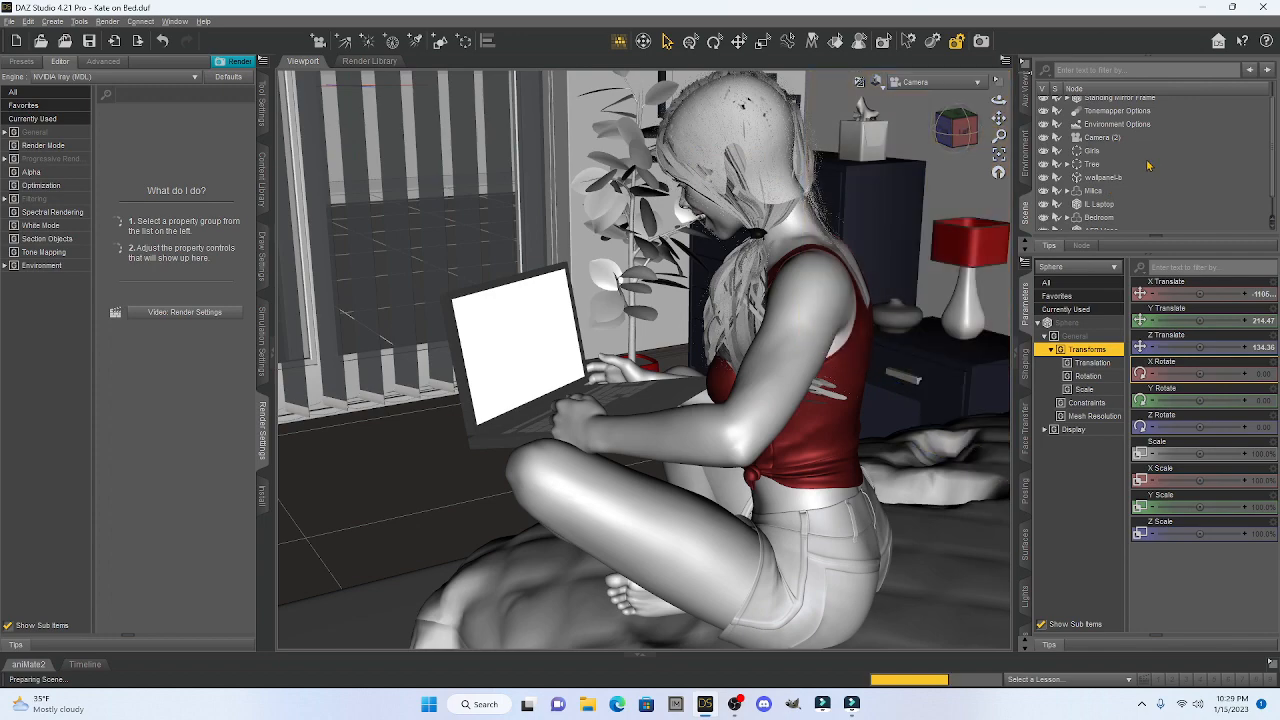
scroll(1148, 165, "down", 1)
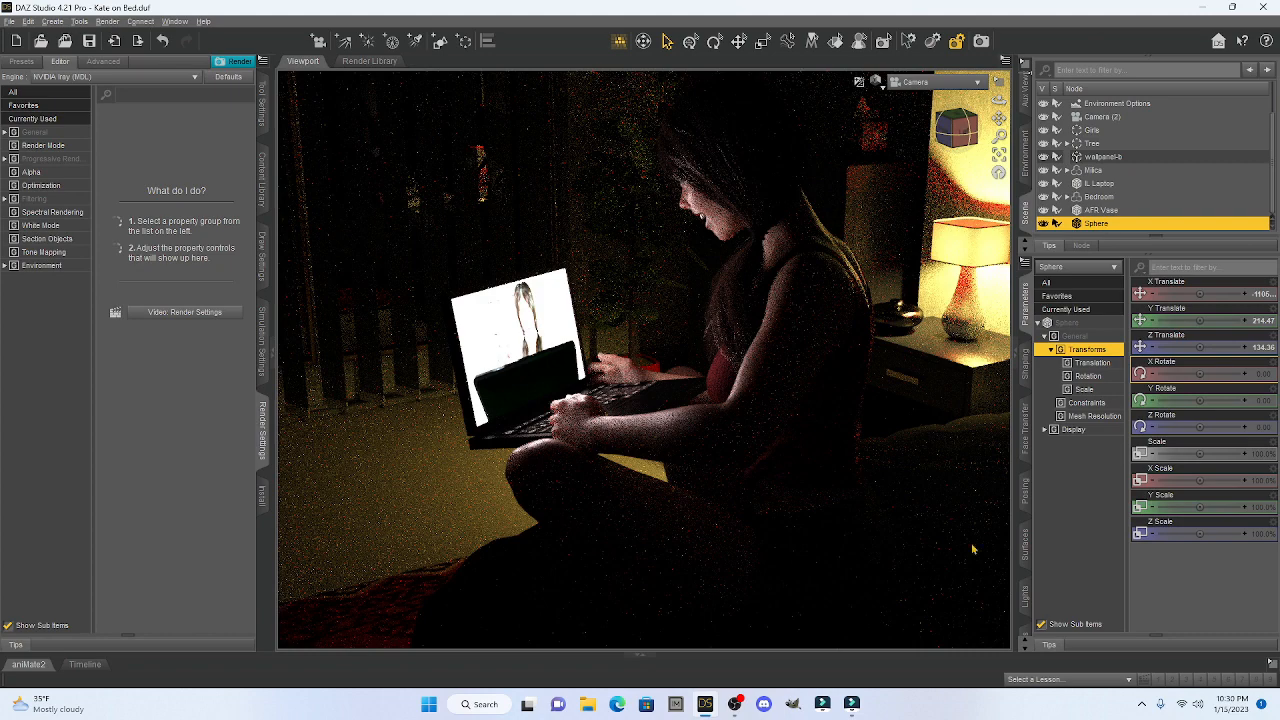
Step: Set the sphere's emission luminance to 1500000 during the Iray preview
left_click(1024, 545)
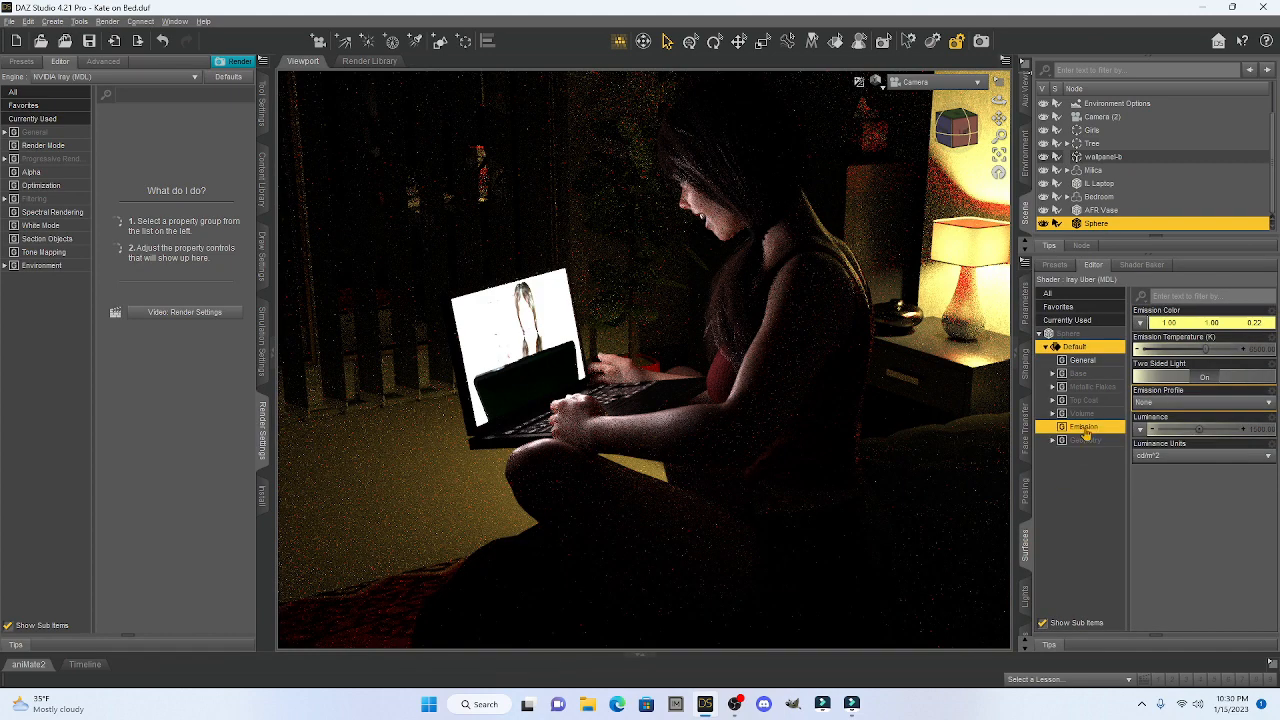
left_click(1255, 436)
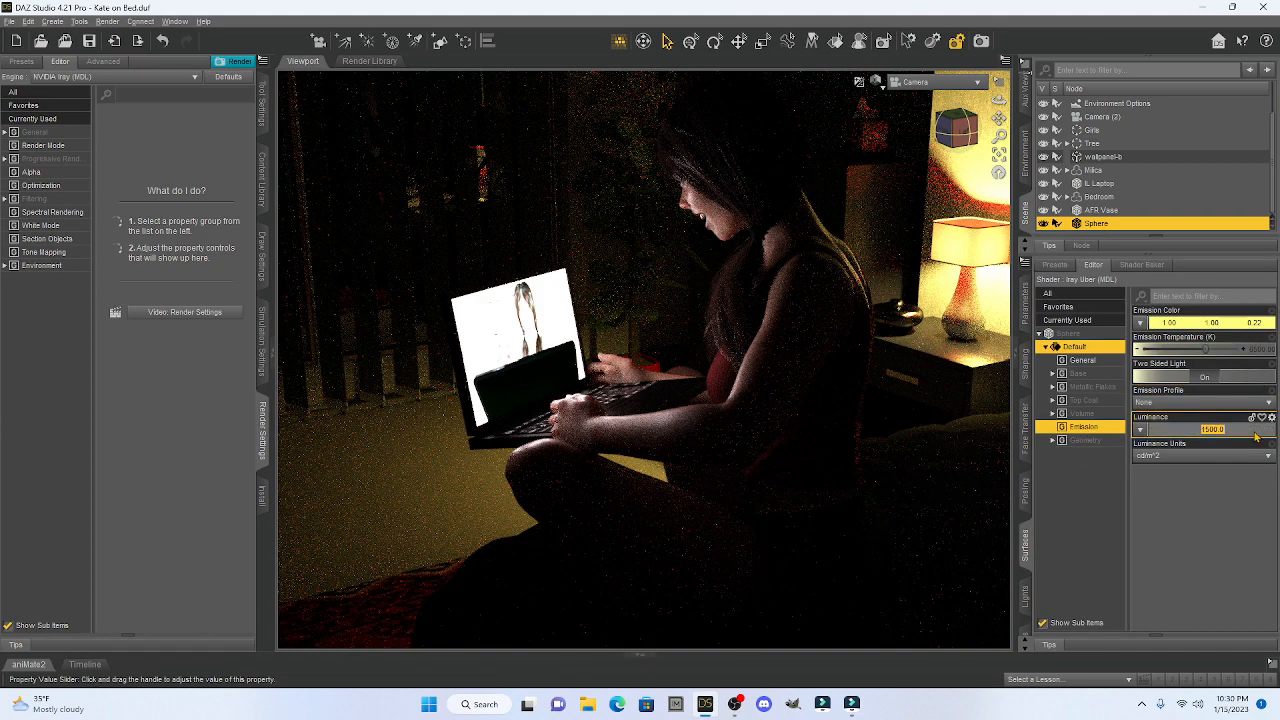
left_click(1212, 429)
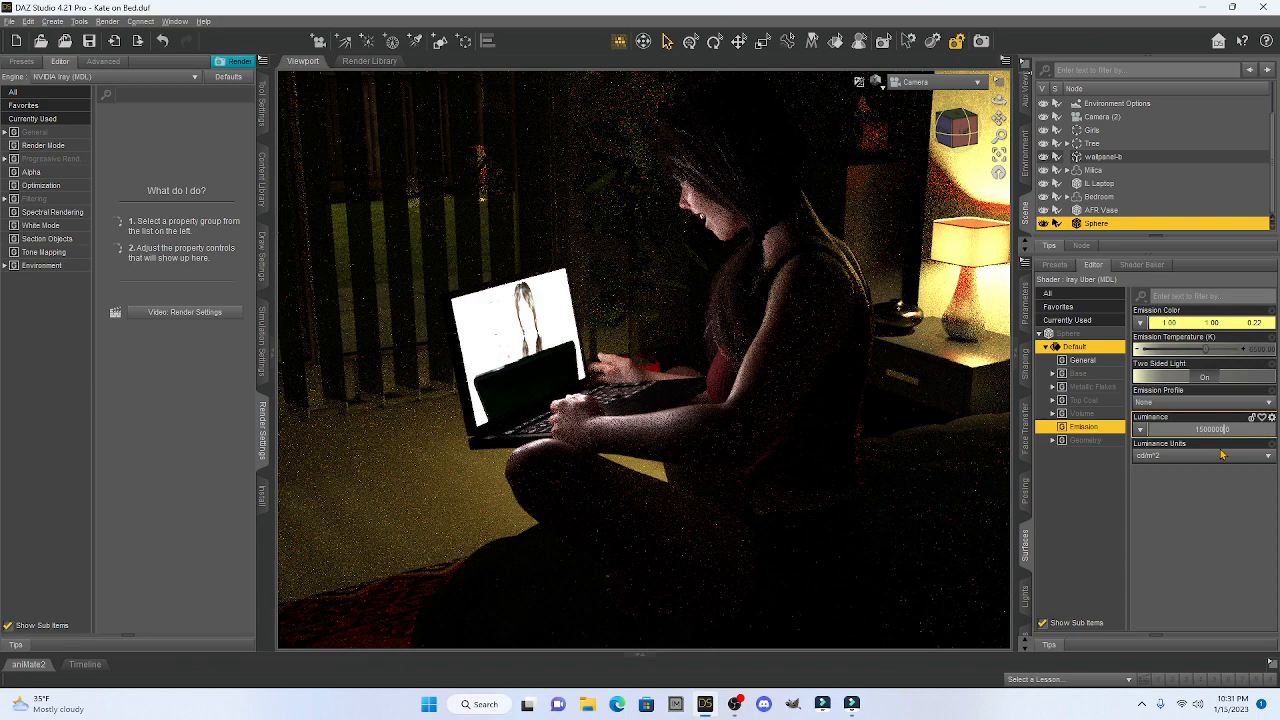
key("Return")
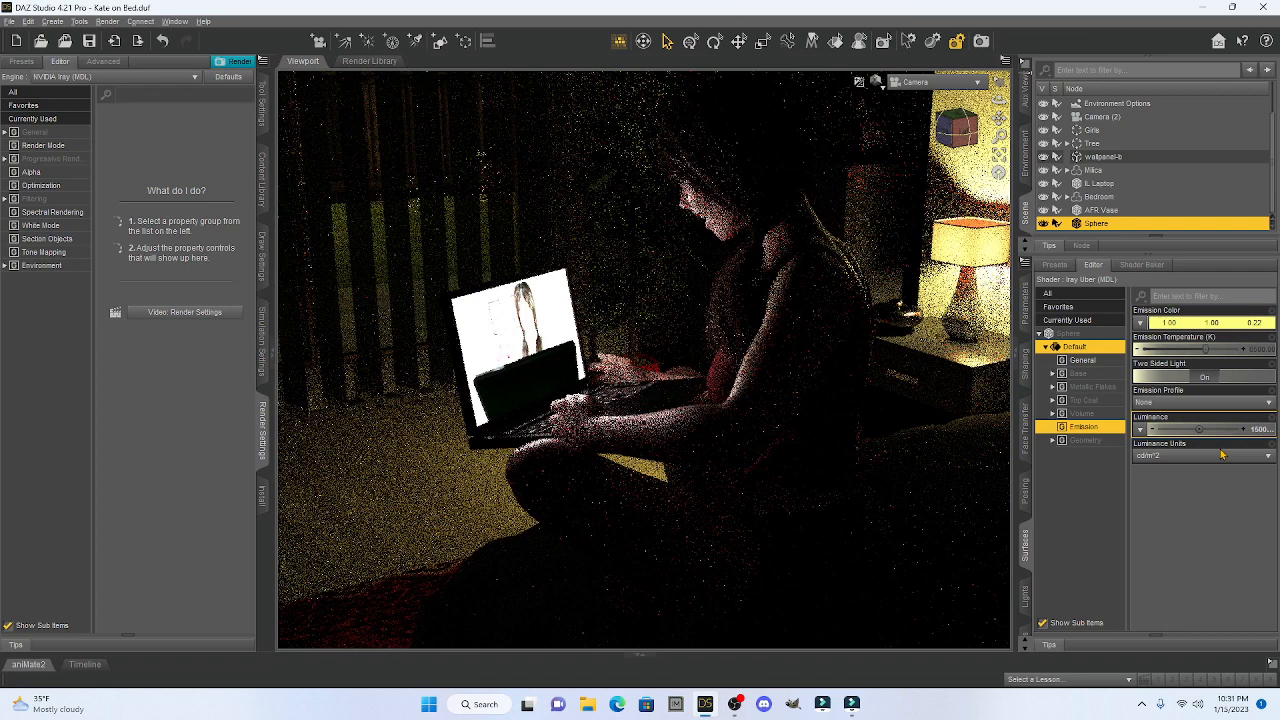
Step: Raise the sphere's emission luminance further to 15000000
left_click(1256, 433)
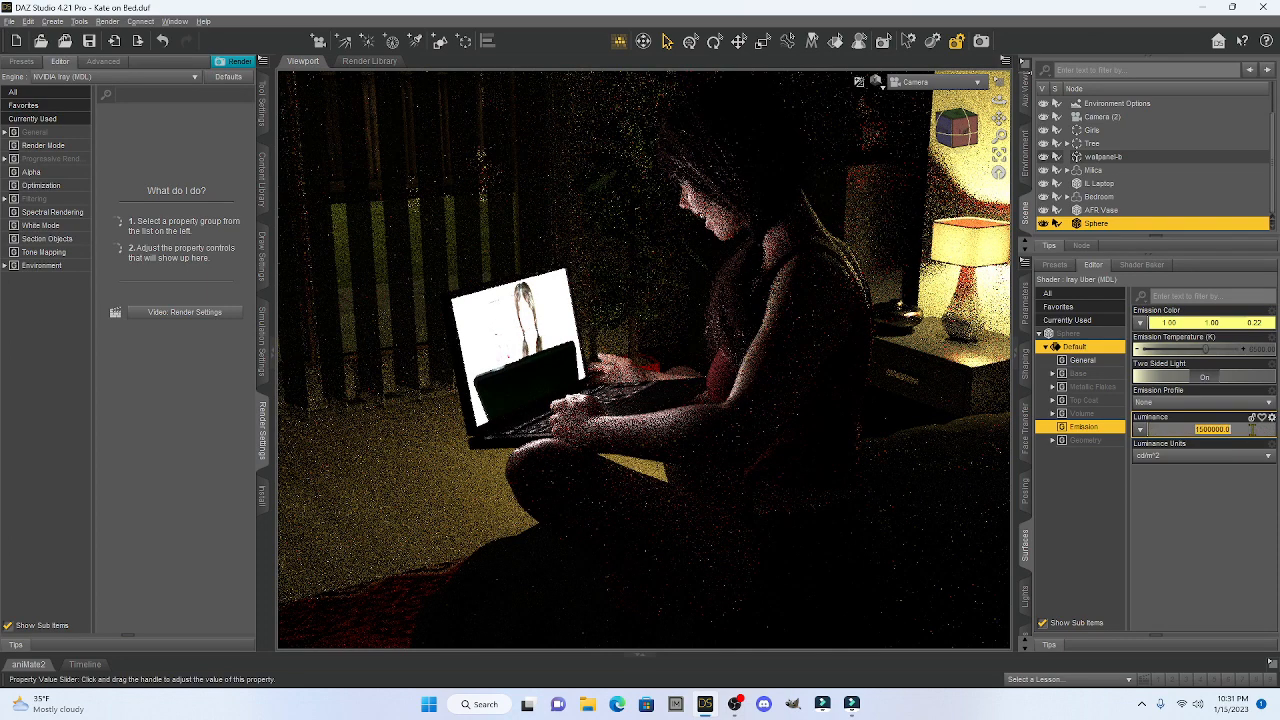
left_click(1216, 429)
type("00")
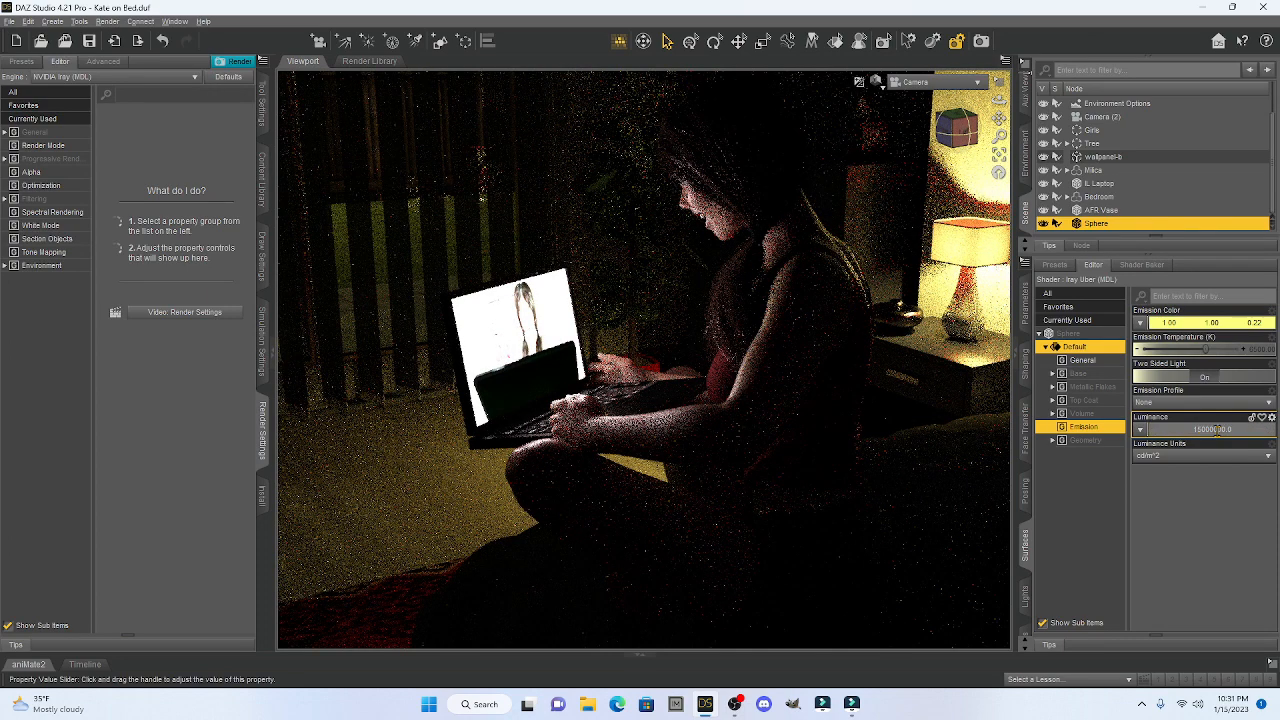
key("Return")
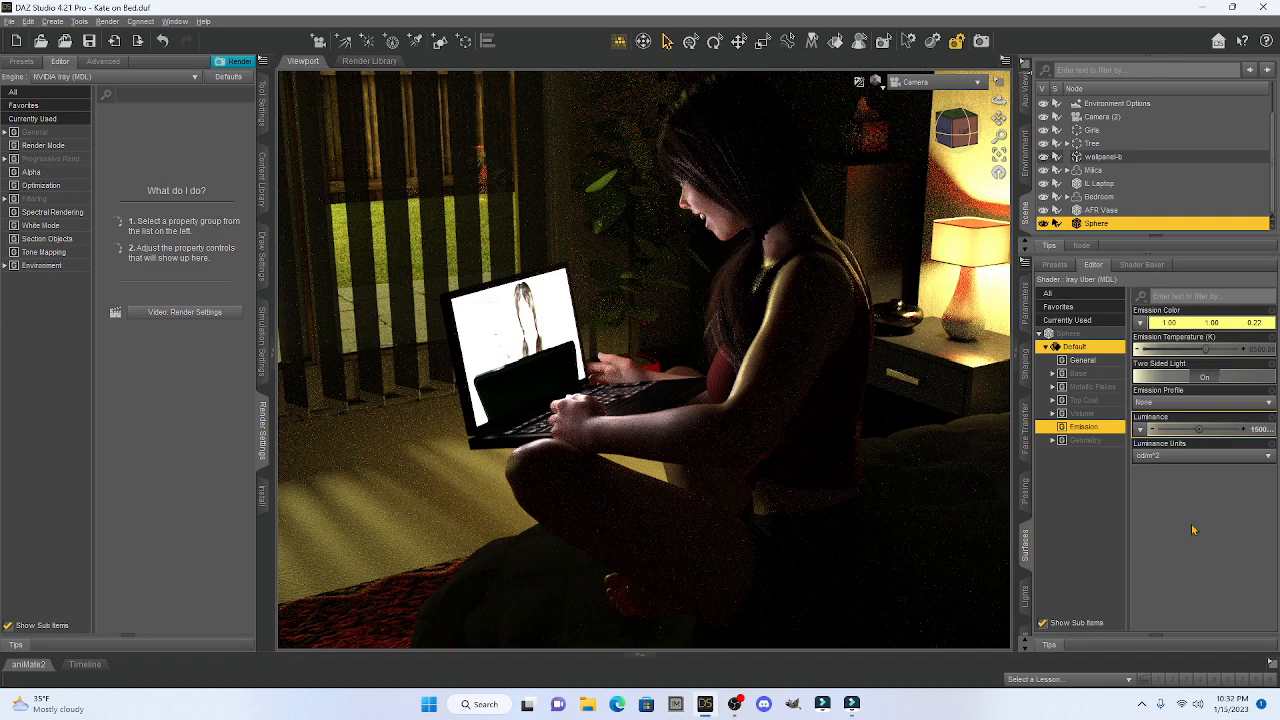
Step: Collapse the docking areas on both sides of the viewport and return the draw style to Texture Shaded
left_click(271, 352)
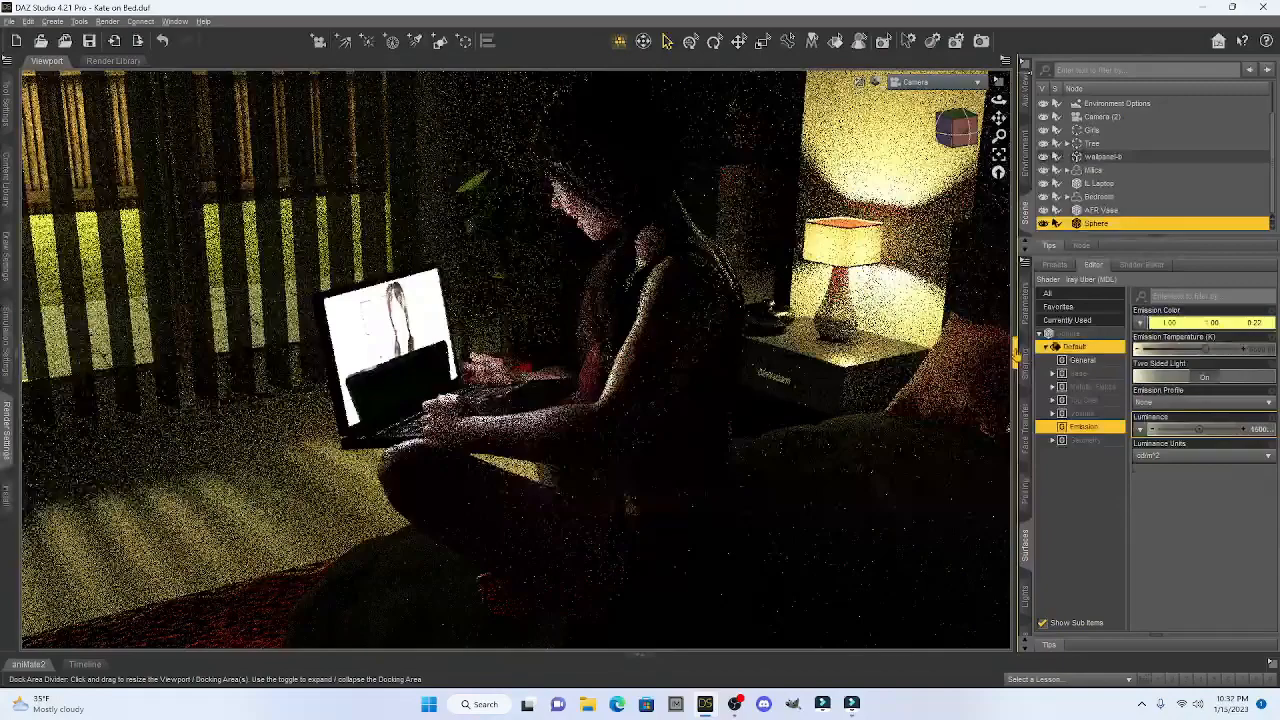
left_click(1015, 352)
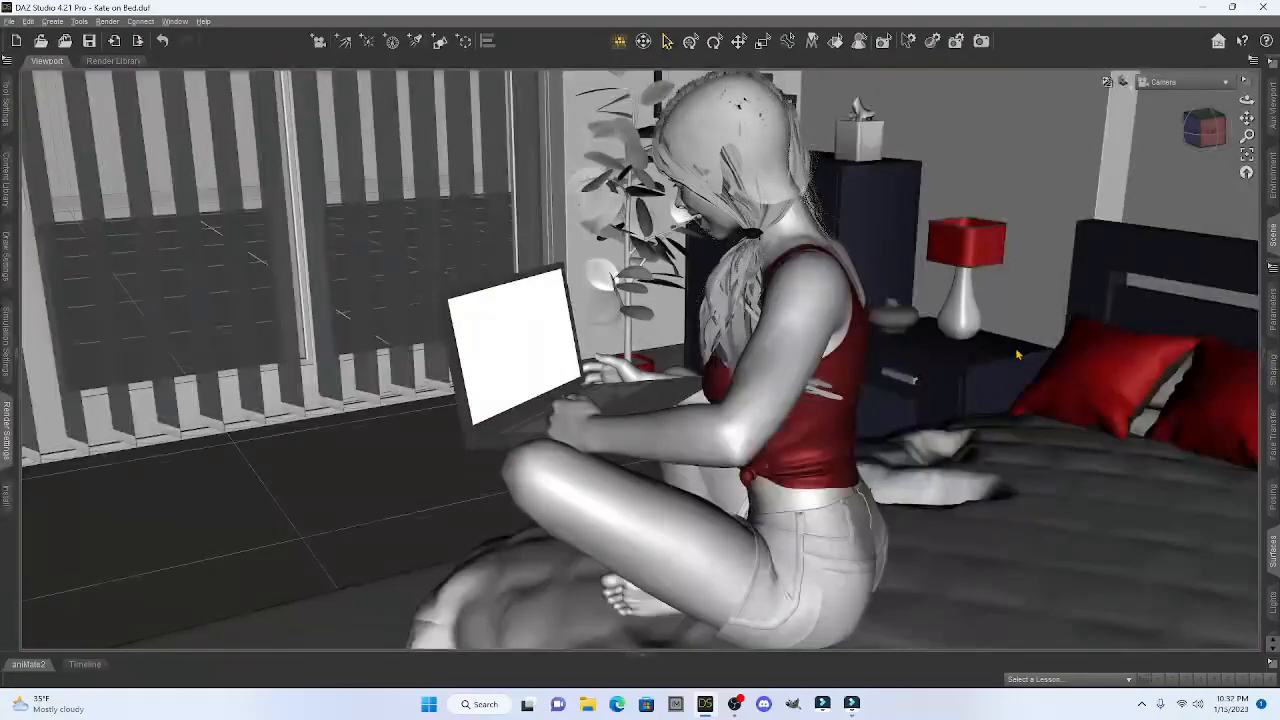
left_click(1124, 81)
left_click(1116, 214)
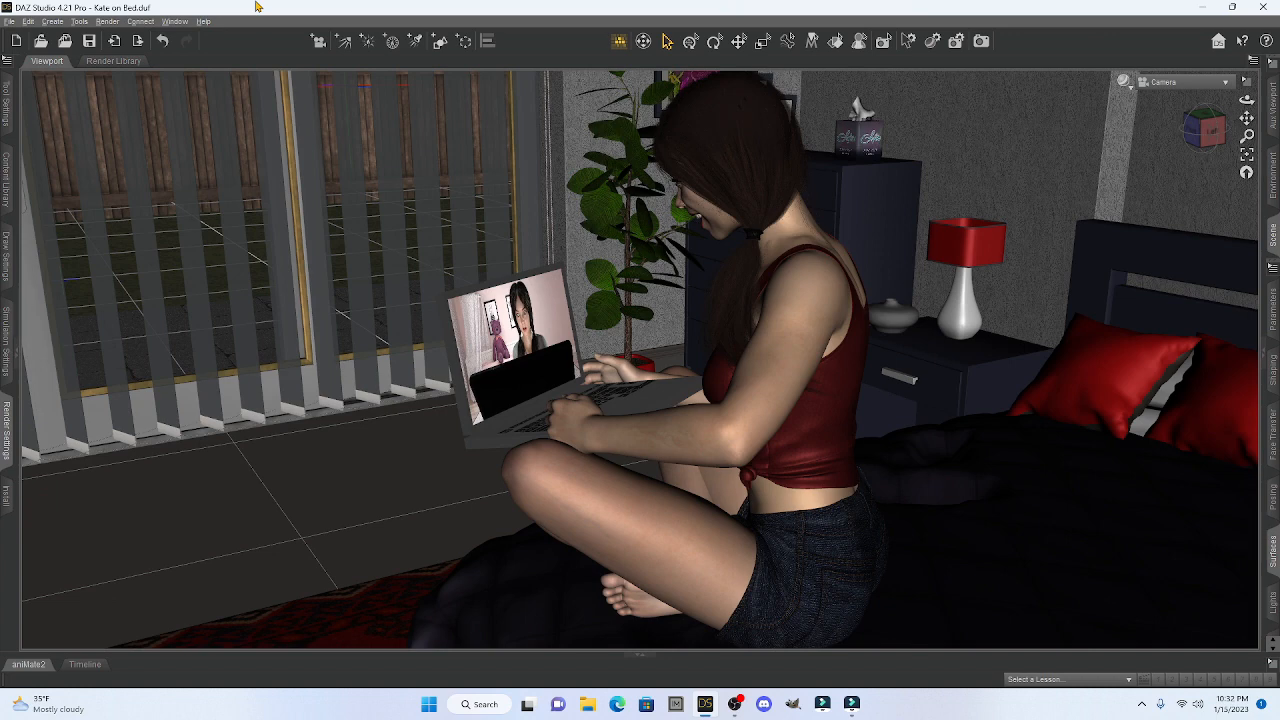
Step: Render the scene from Camera, then close the finished render window without saving the image
left_click(104, 22)
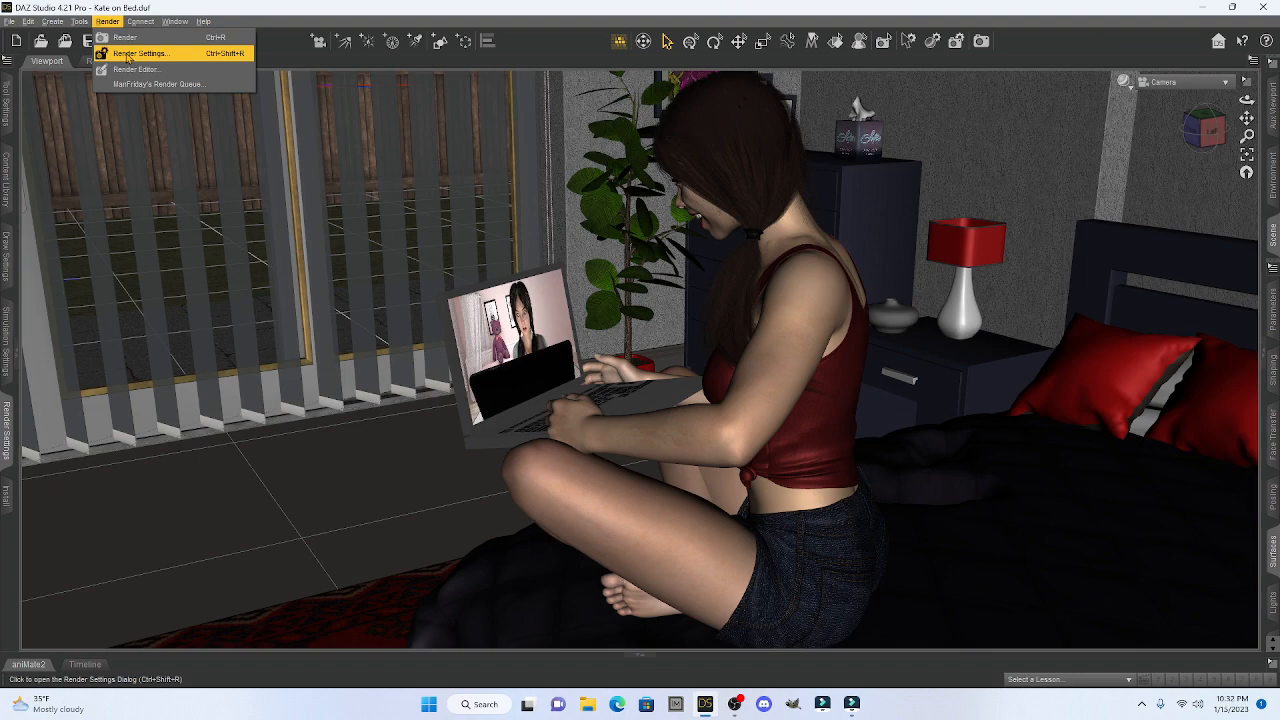
left_click(131, 40)
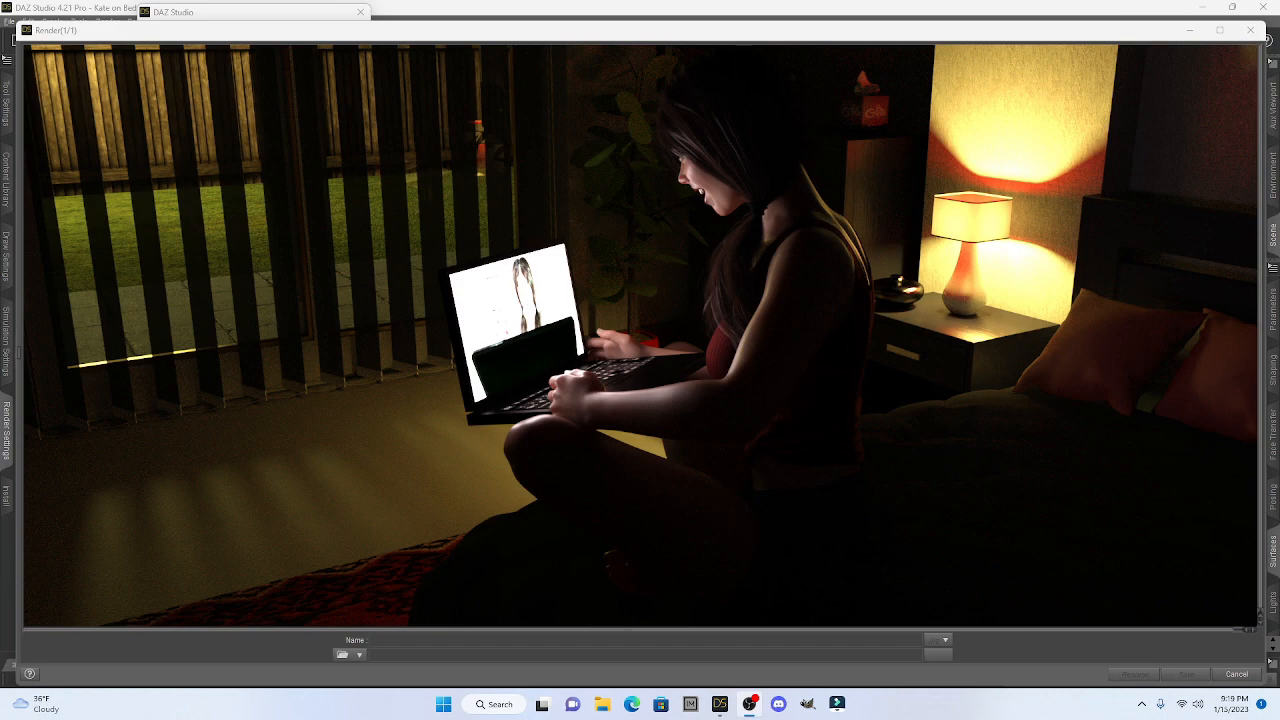
left_click(1250, 32)
left_click(621, 376)
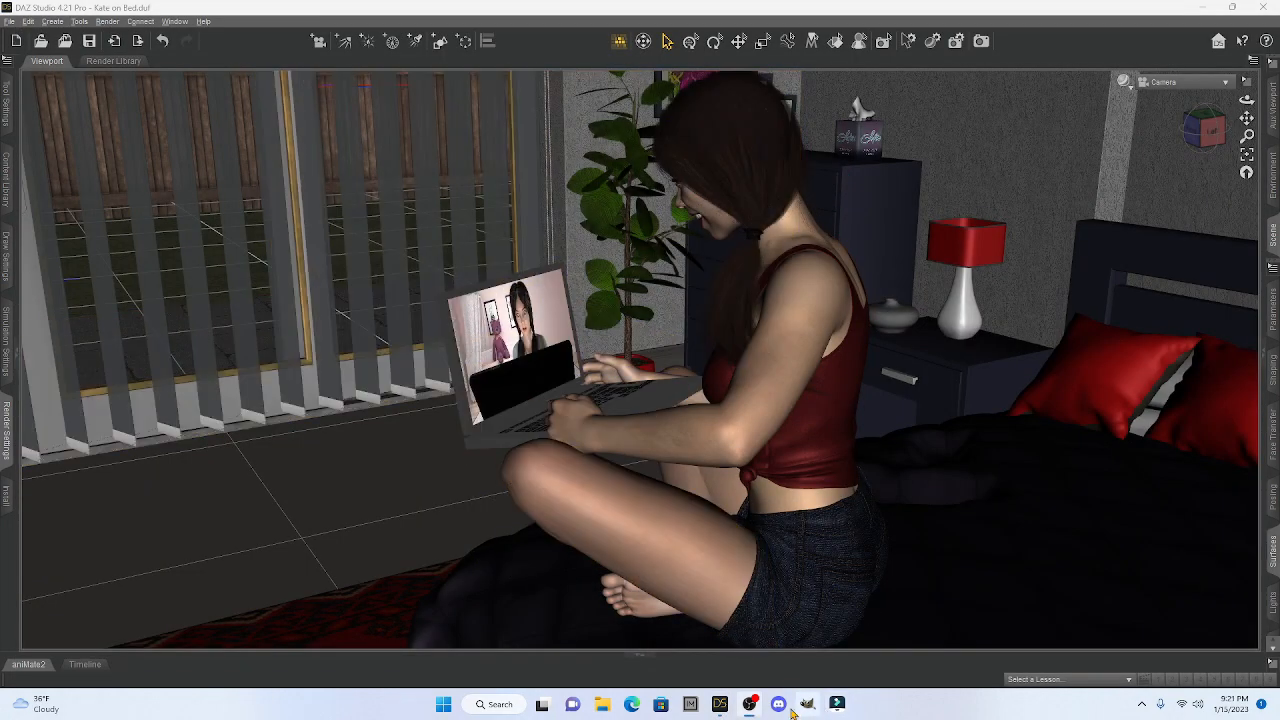
Step: Bring up the finished render window to inspect the overexposed laptop screen, then minimise it
mouse_move(720, 704)
left_click(764, 636)
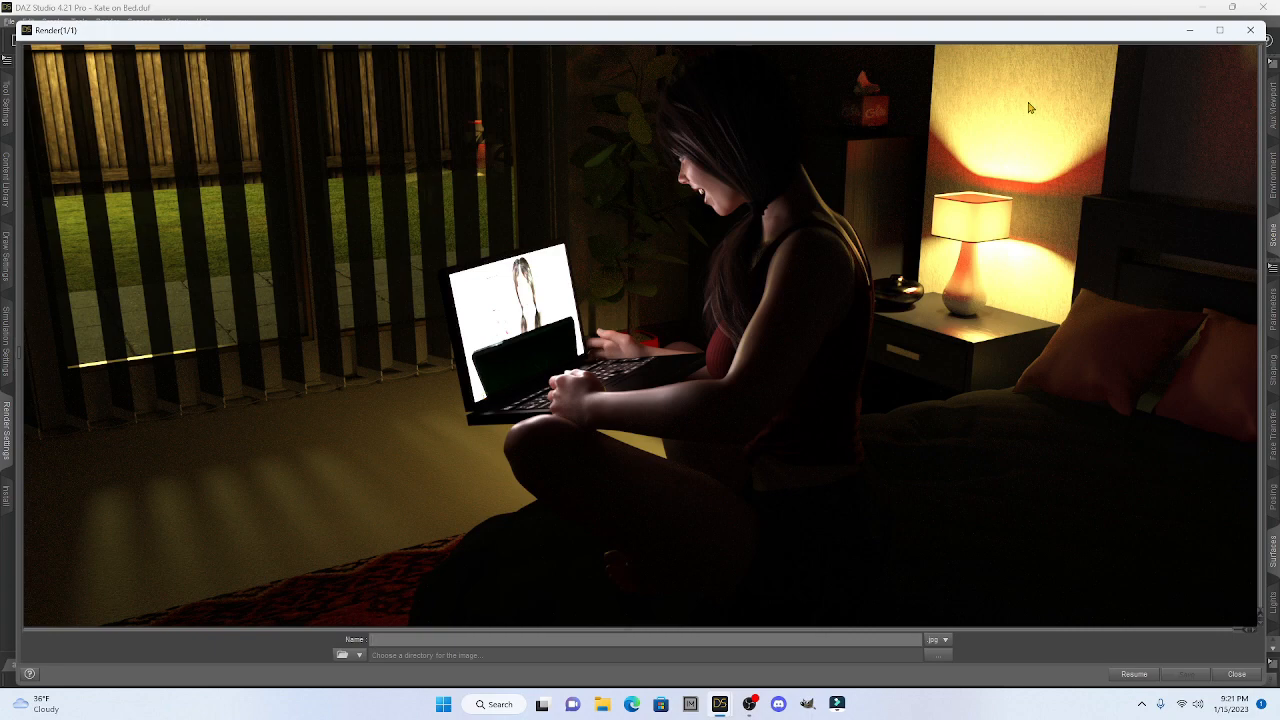
left_click(1187, 36)
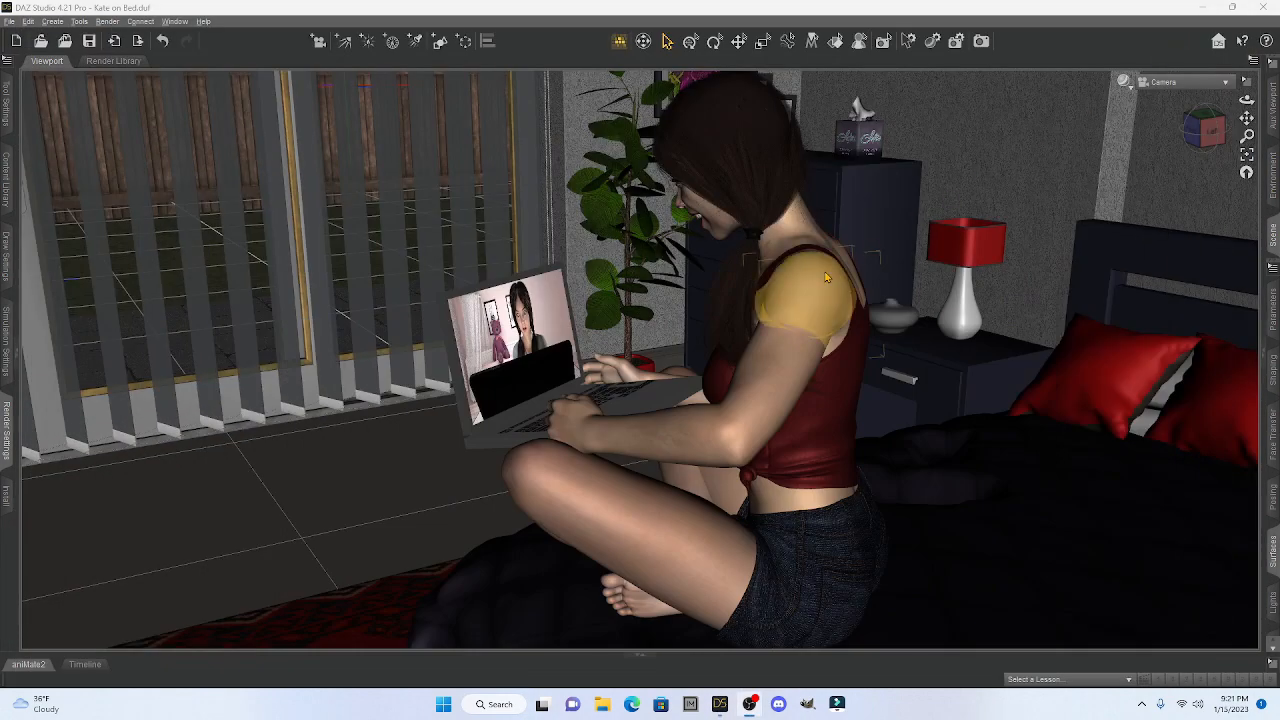
Step: Expand the docking area beside the viewport and lower the emission luminance of the laptop's laptopScreen surface
left_click(1266, 358)
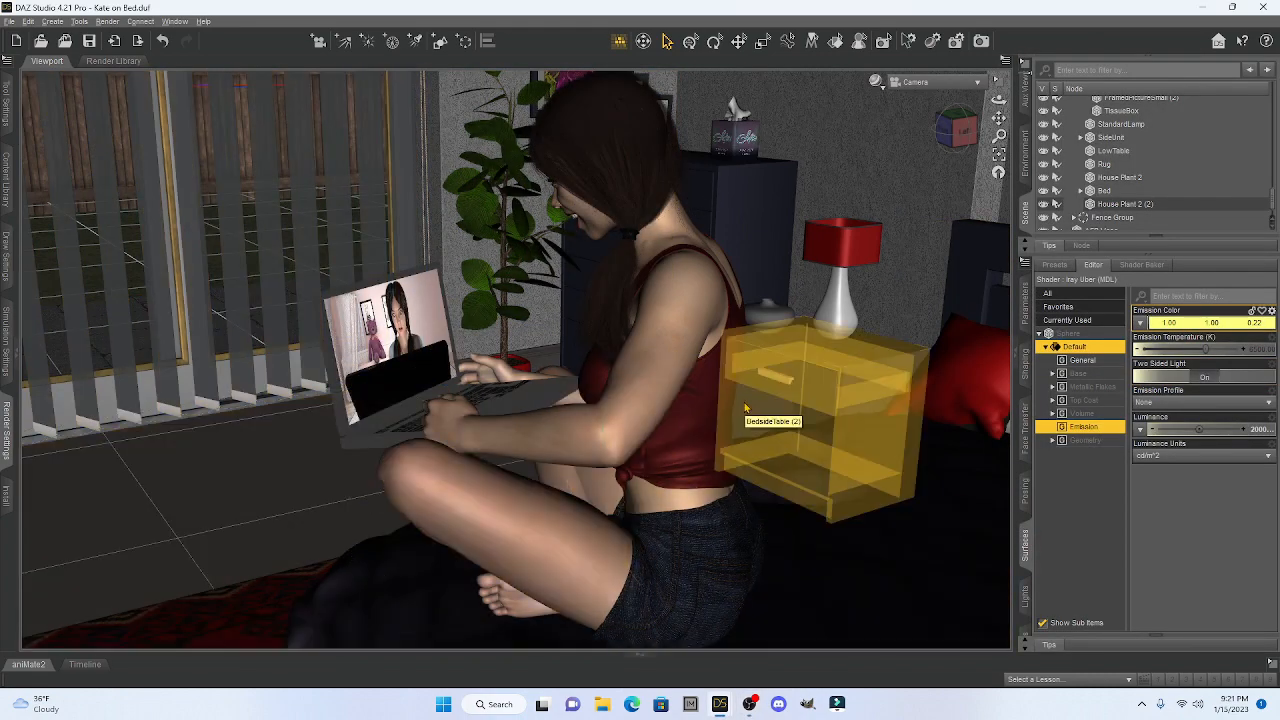
left_click(401, 314)
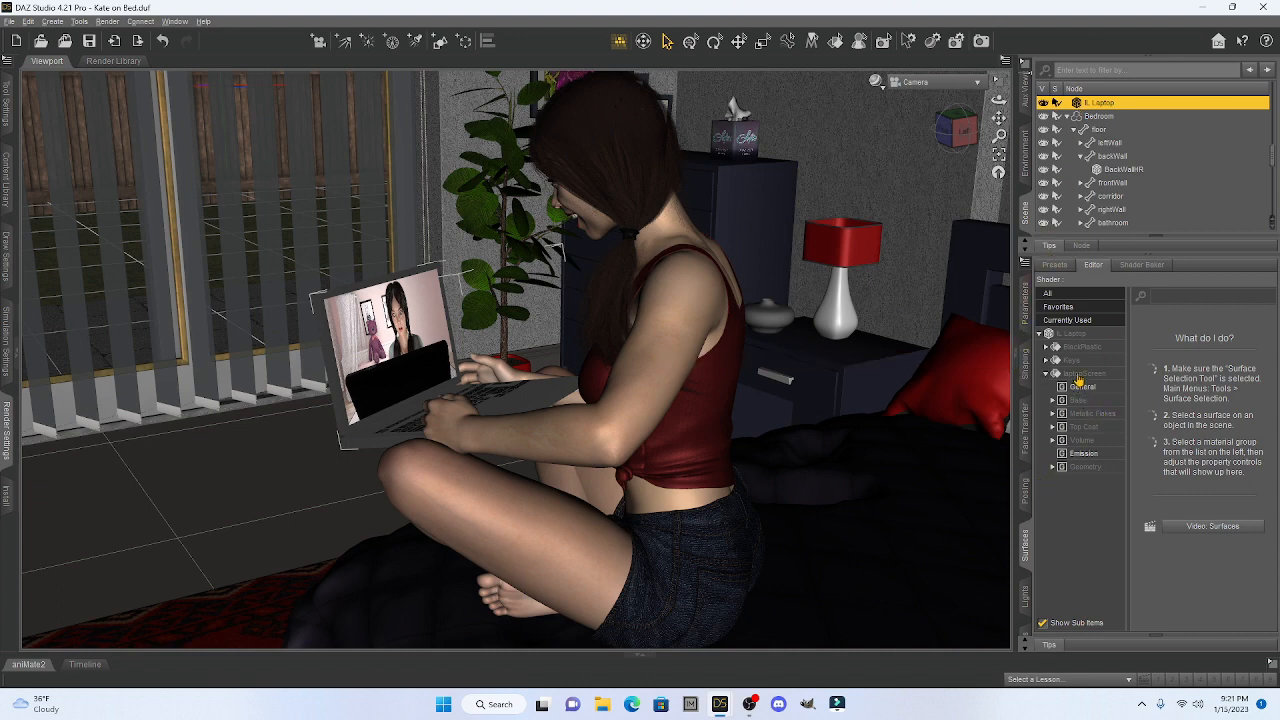
left_click(1084, 455)
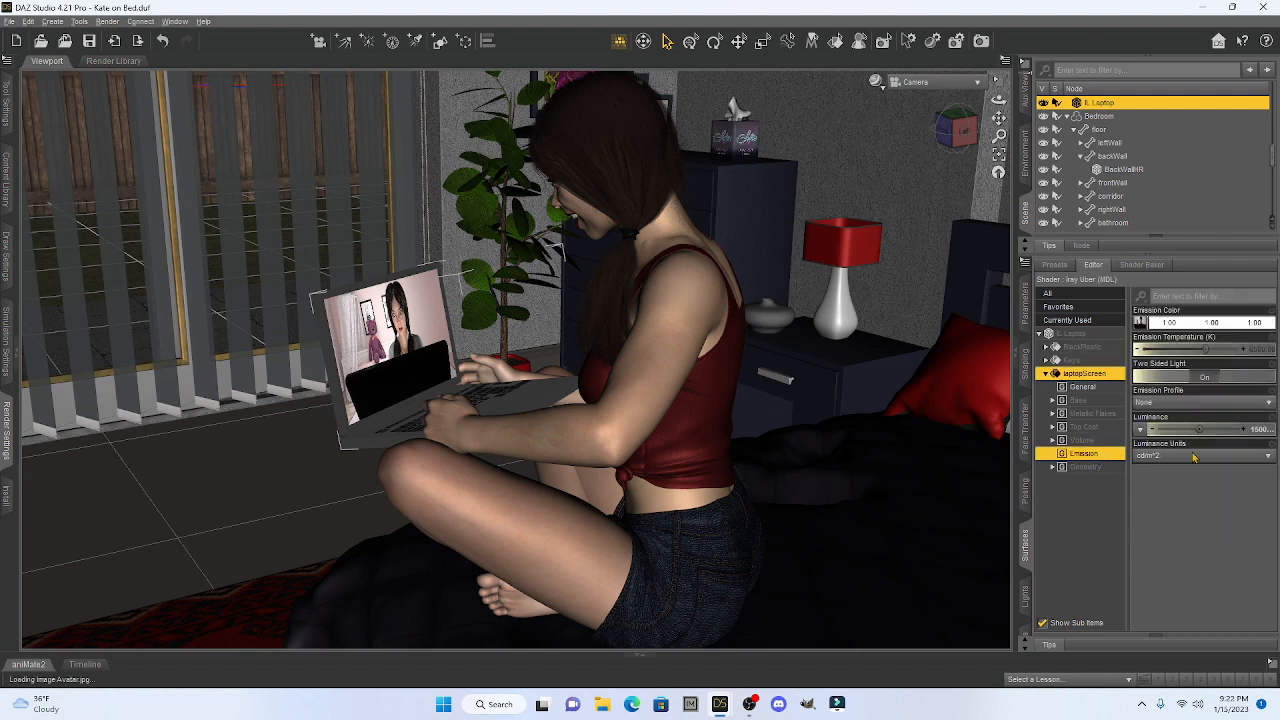
left_click(1215, 429)
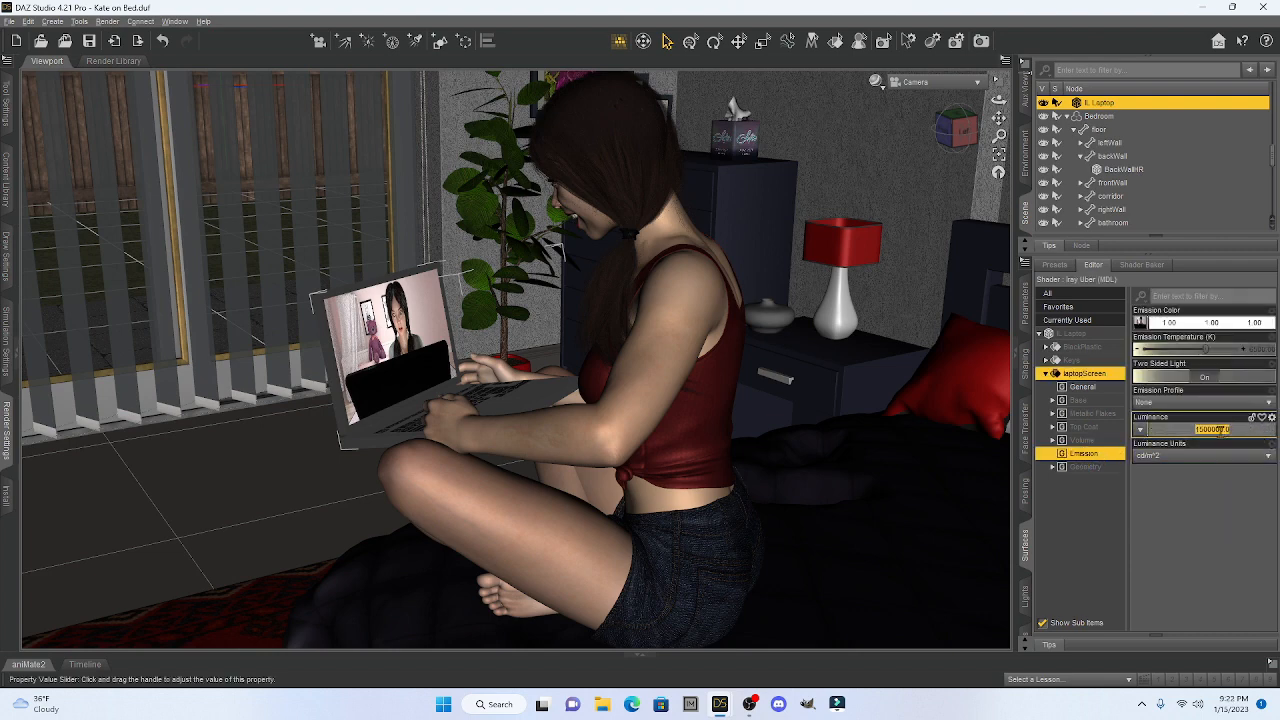
left_click(1211, 432)
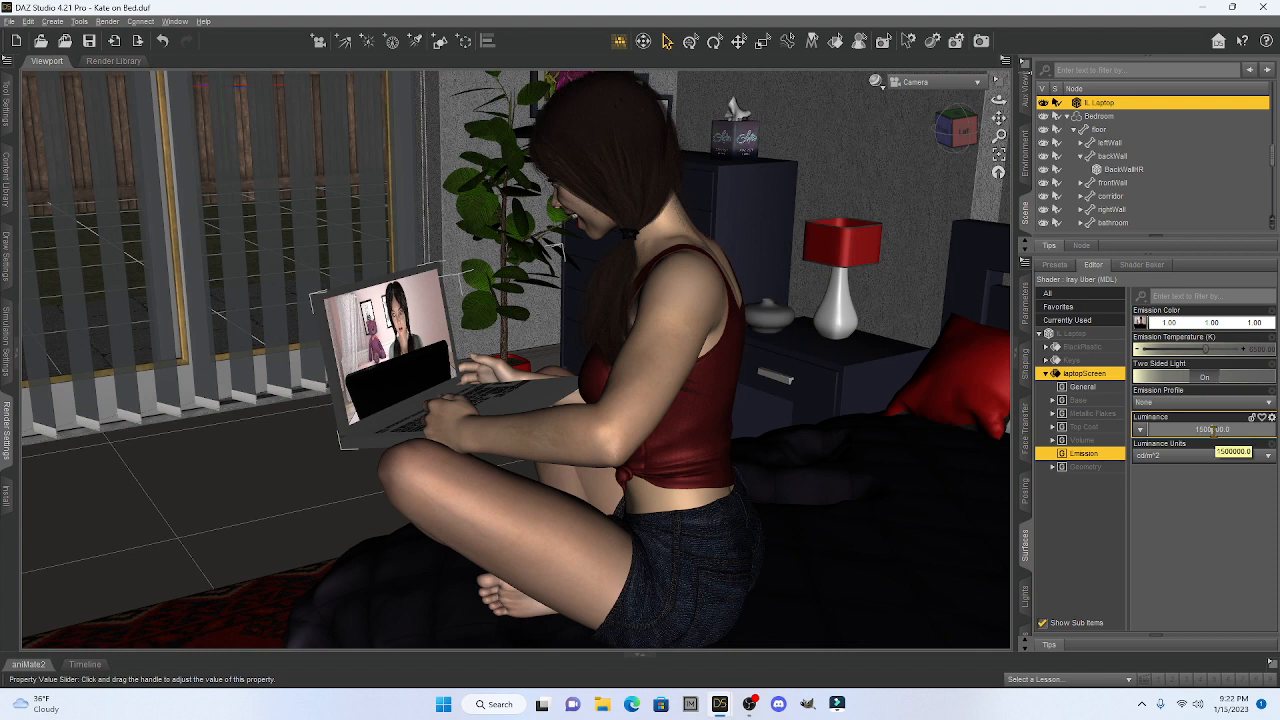
key("BackSpace")
key("BackSpace")
left_click(1208, 500)
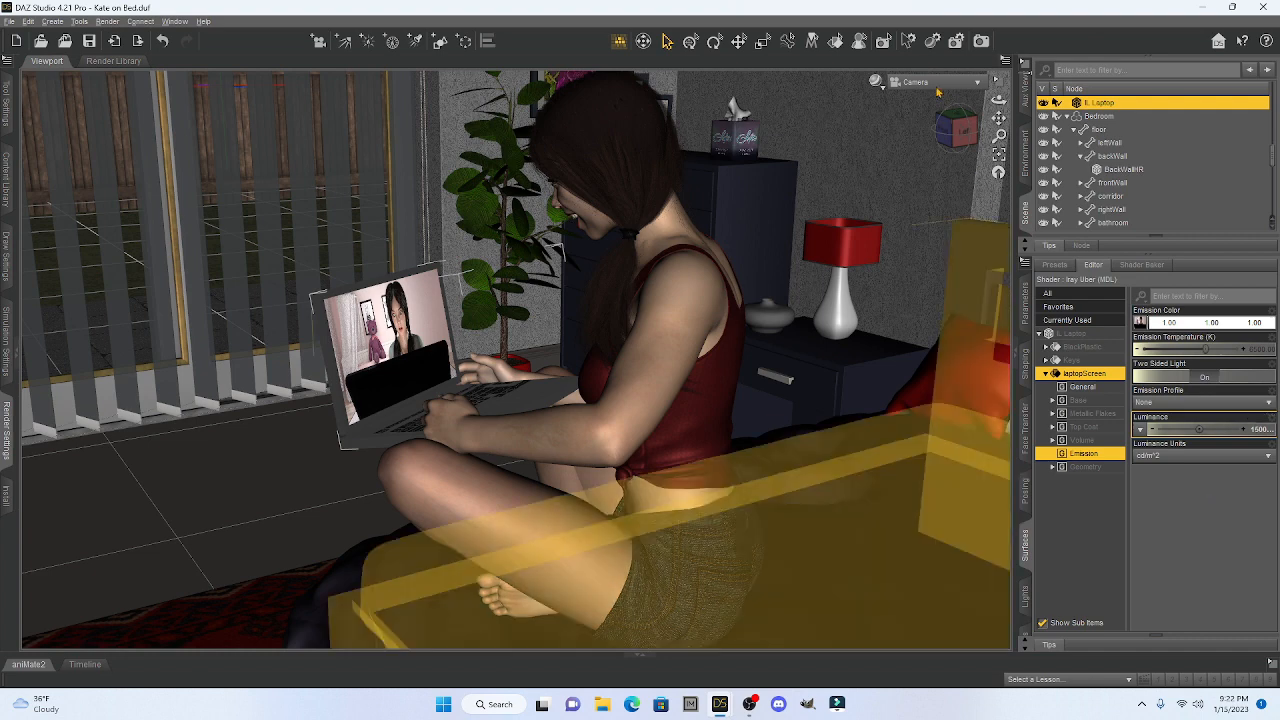
Step: Preview the dimmed laptop screen in the NVIDIA Iray draw style, then return the viewport to Texture Shaded
left_click(875, 81)
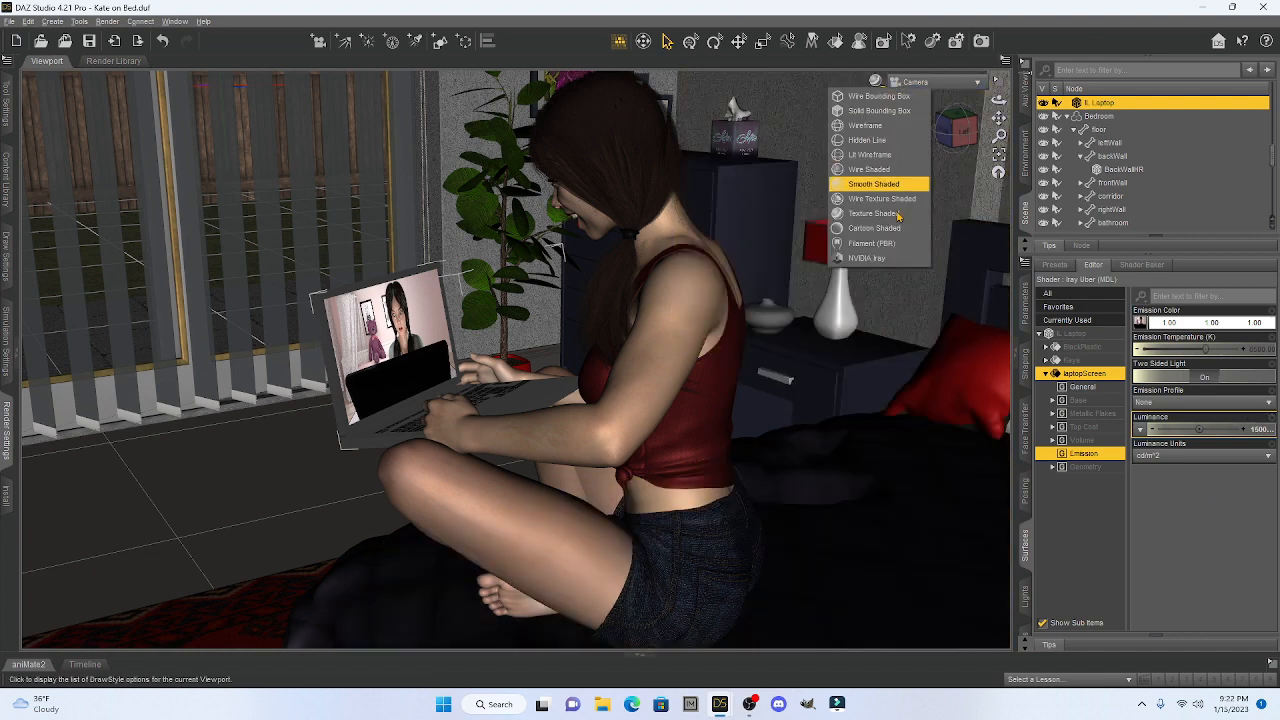
left_click(870, 259)
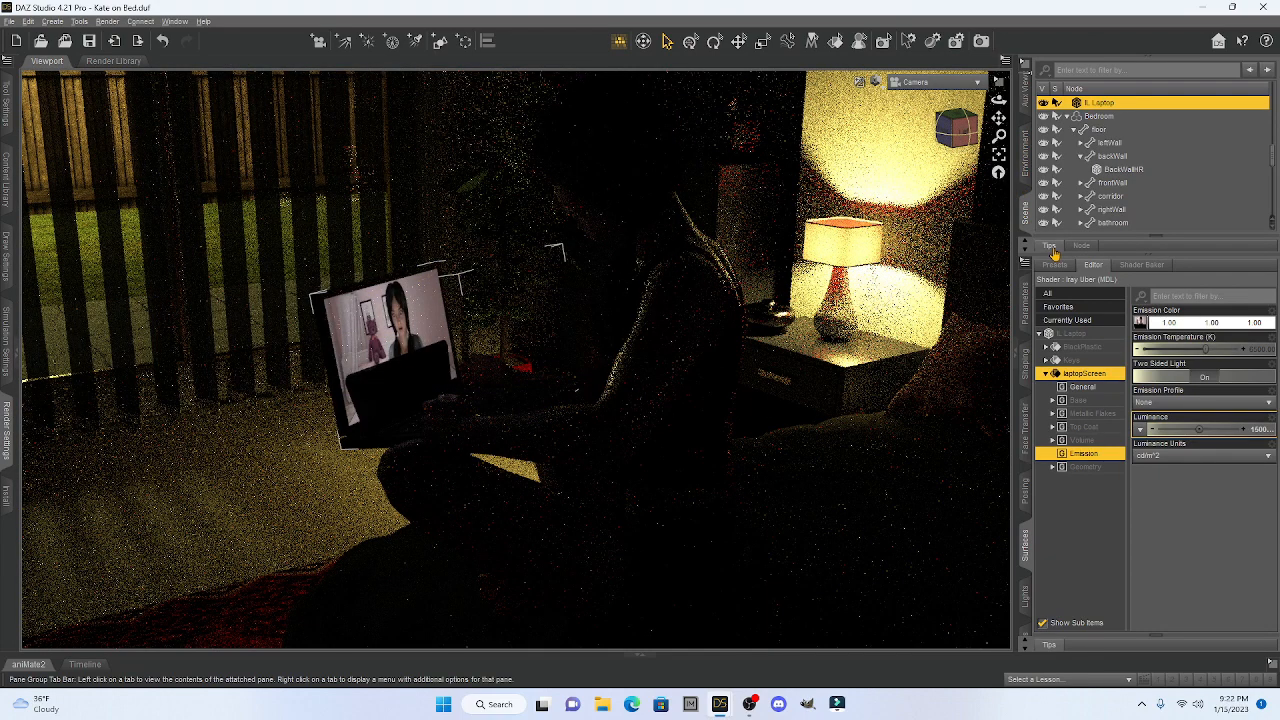
left_click(878, 86)
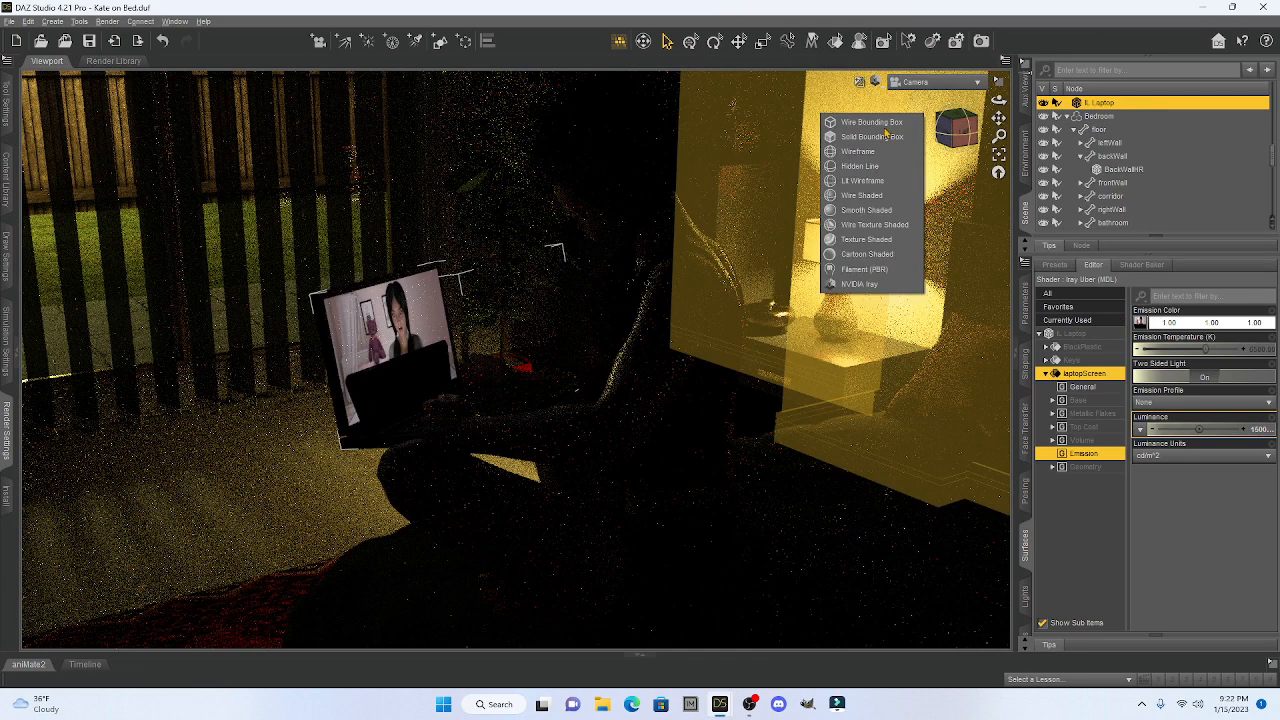
left_click(866, 240)
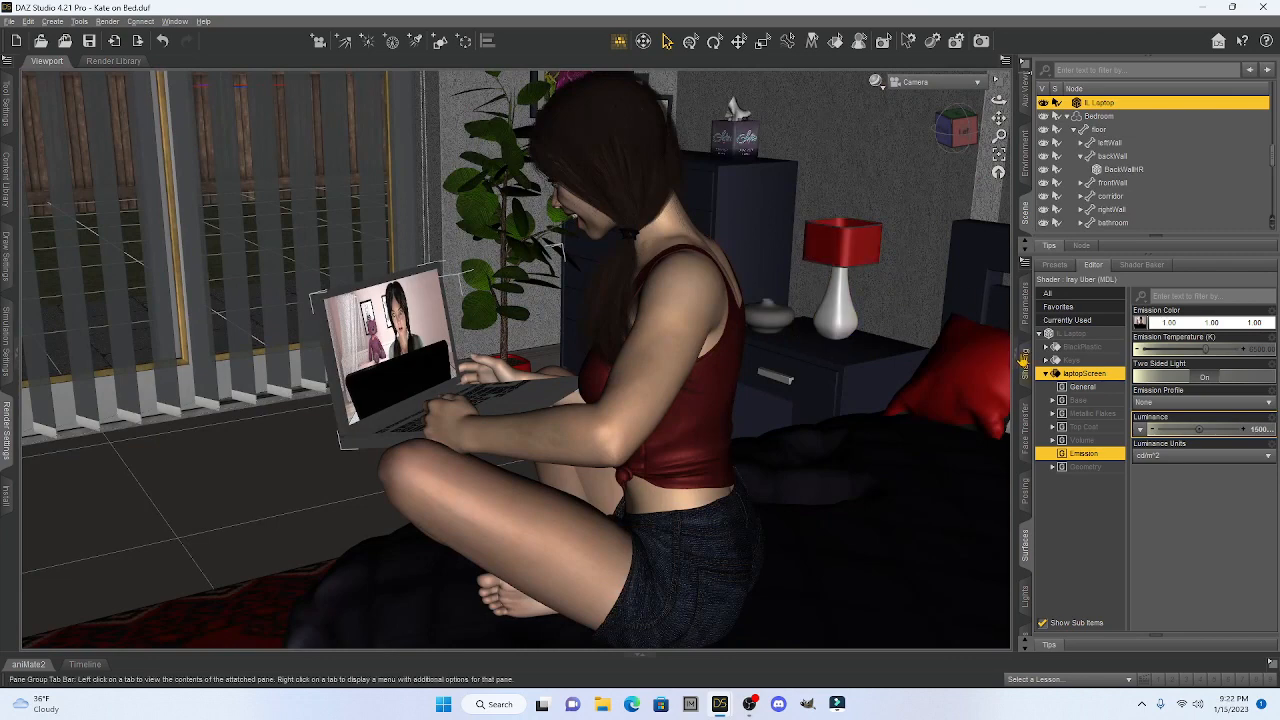
Step: Collapse the docking area, render the scene from Camera with the dimmer laptop screen, and cancel the remaining render while keeping its window open
left_click(1023, 358)
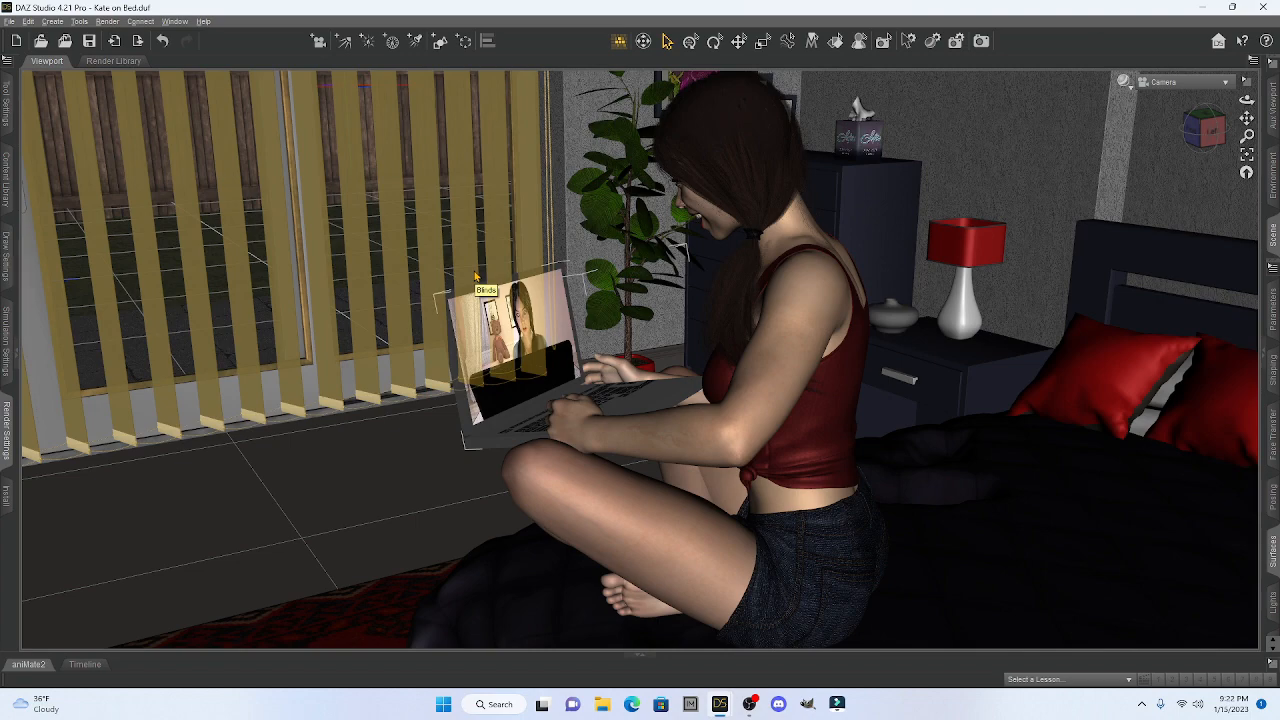
left_click(107, 21)
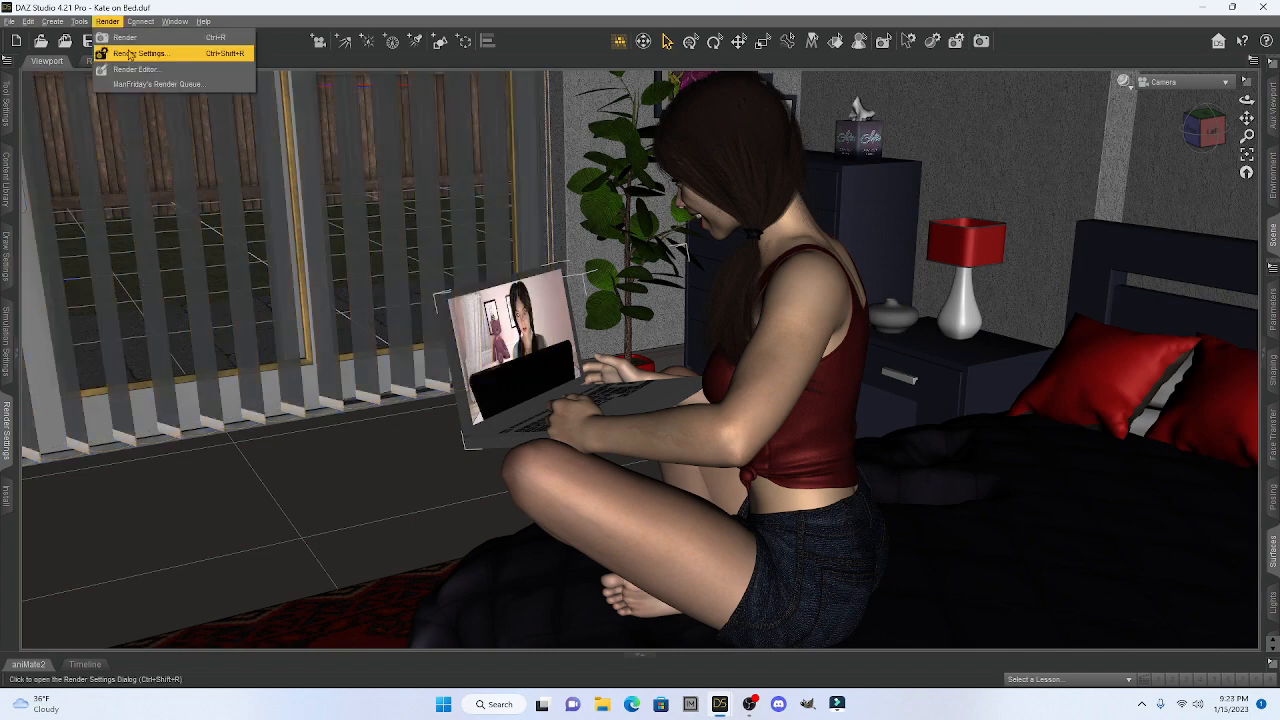
left_click(136, 48)
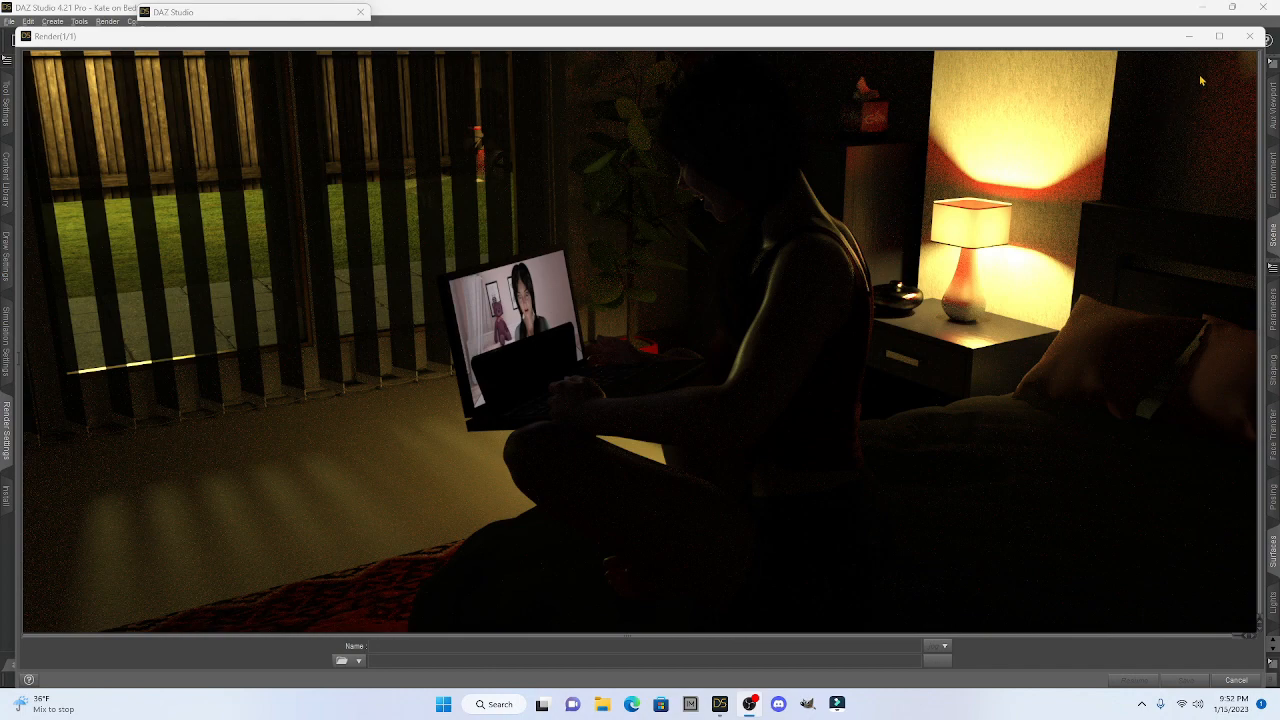
left_click(1249, 36)
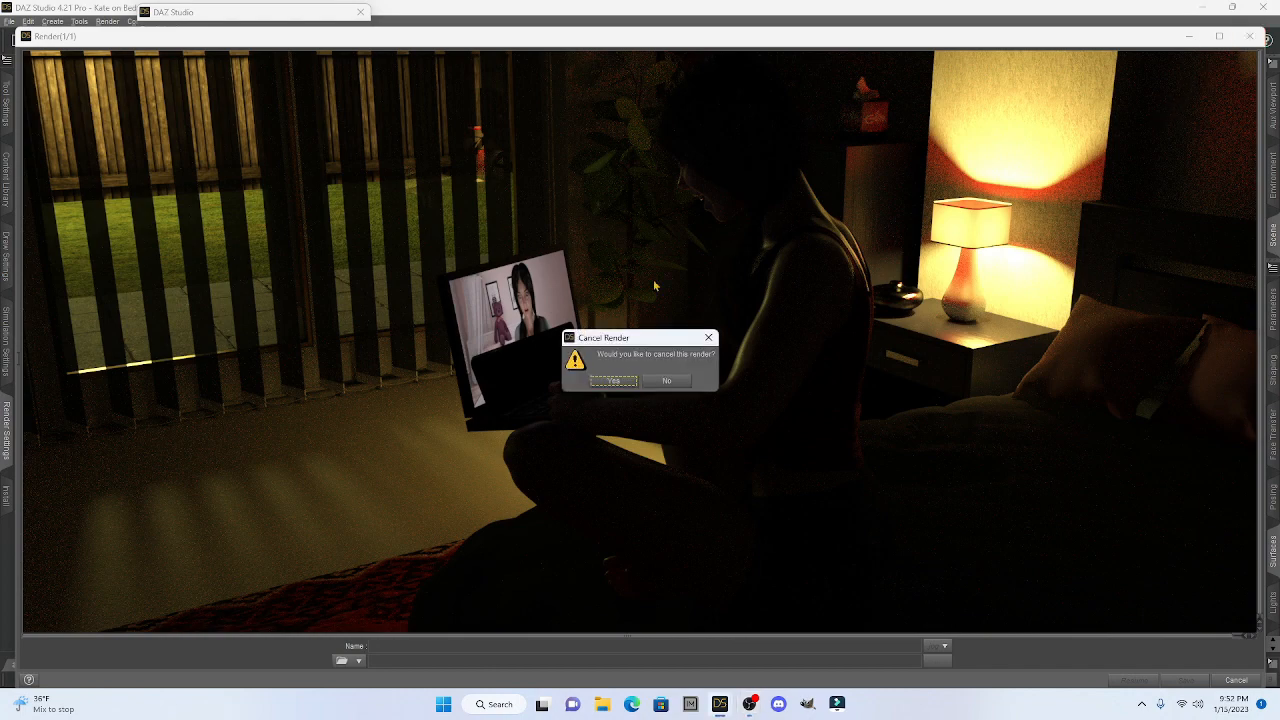
left_click(622, 383)
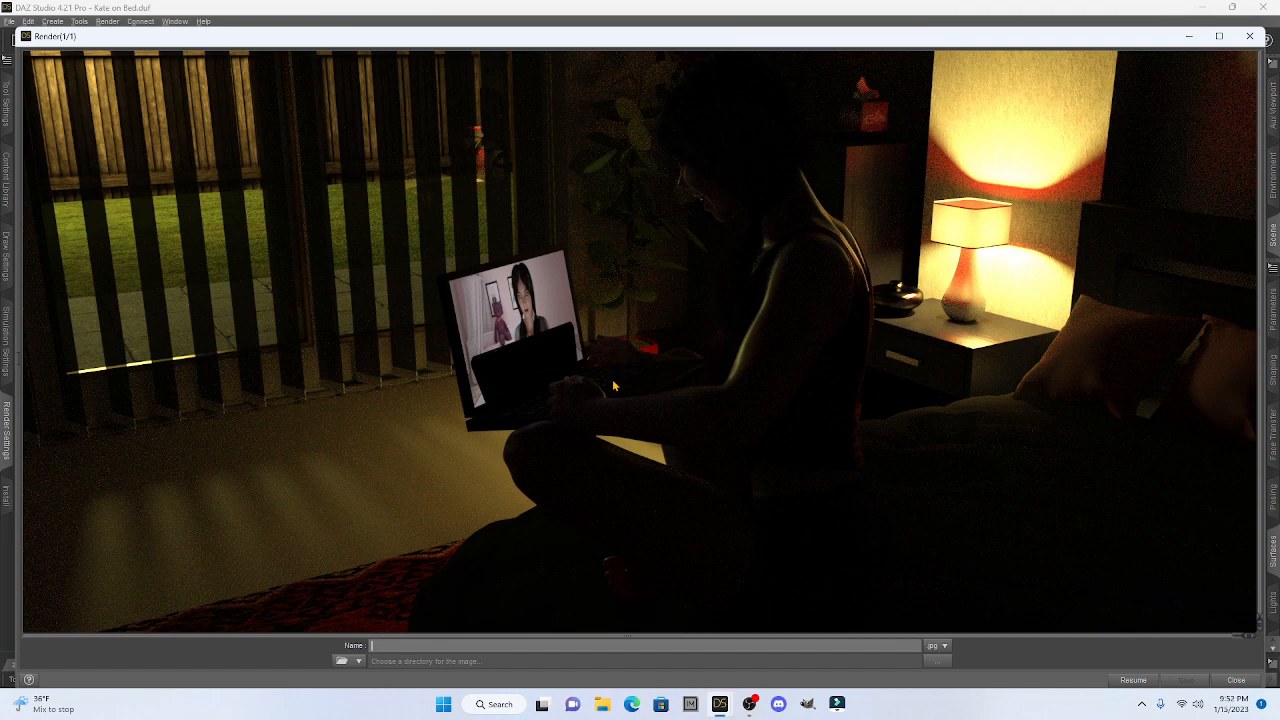
Step: Switch between the two render windows to compare the bright and dim laptop screen versions
mouse_move(722, 708)
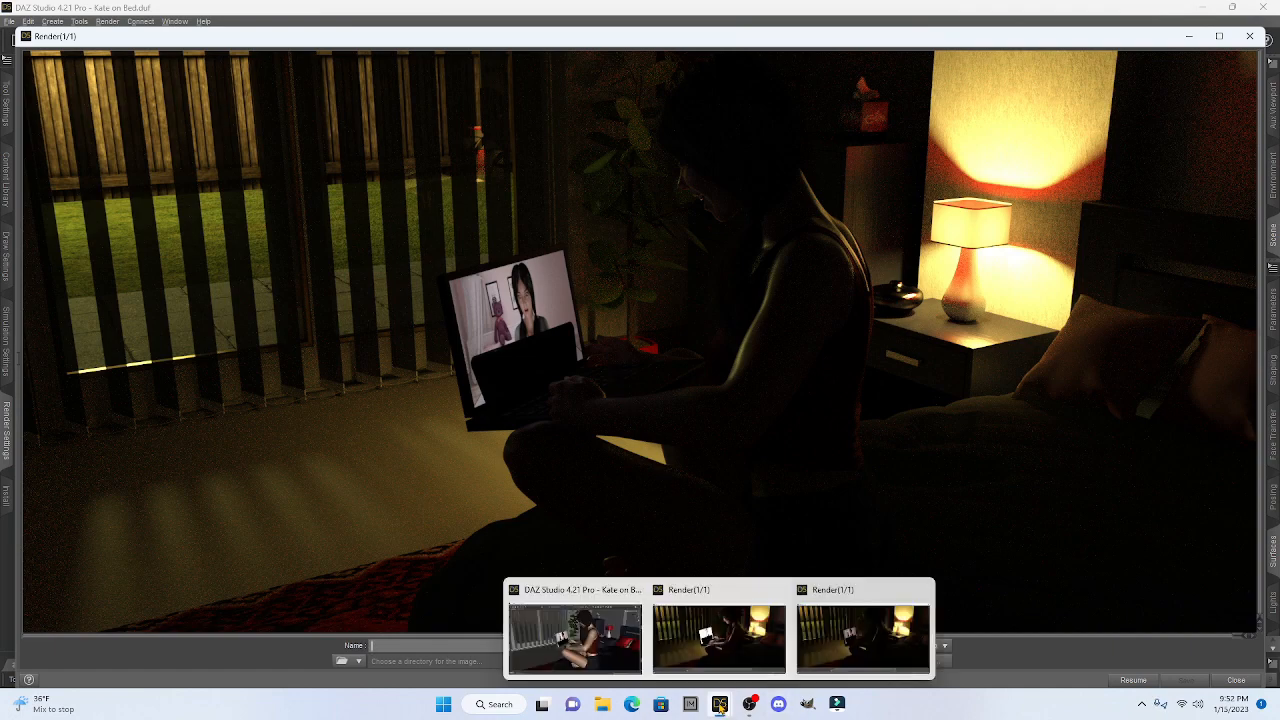
left_click(741, 635)
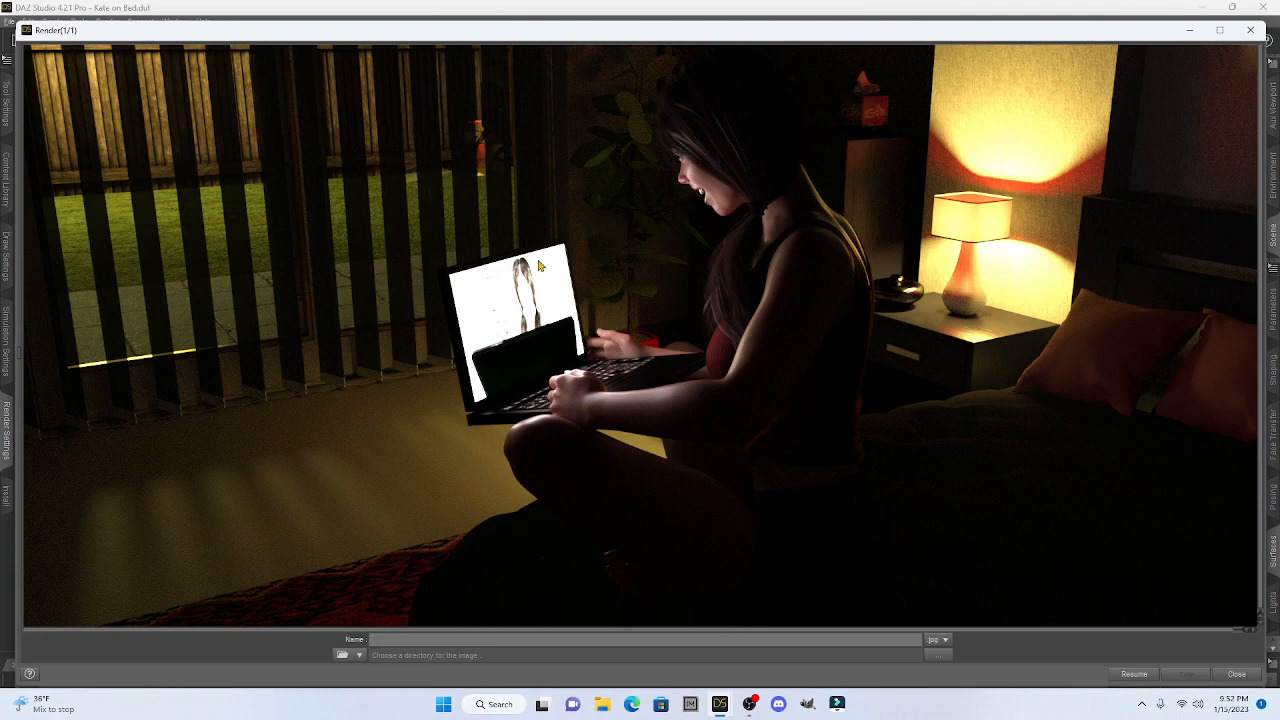
mouse_move(722, 703)
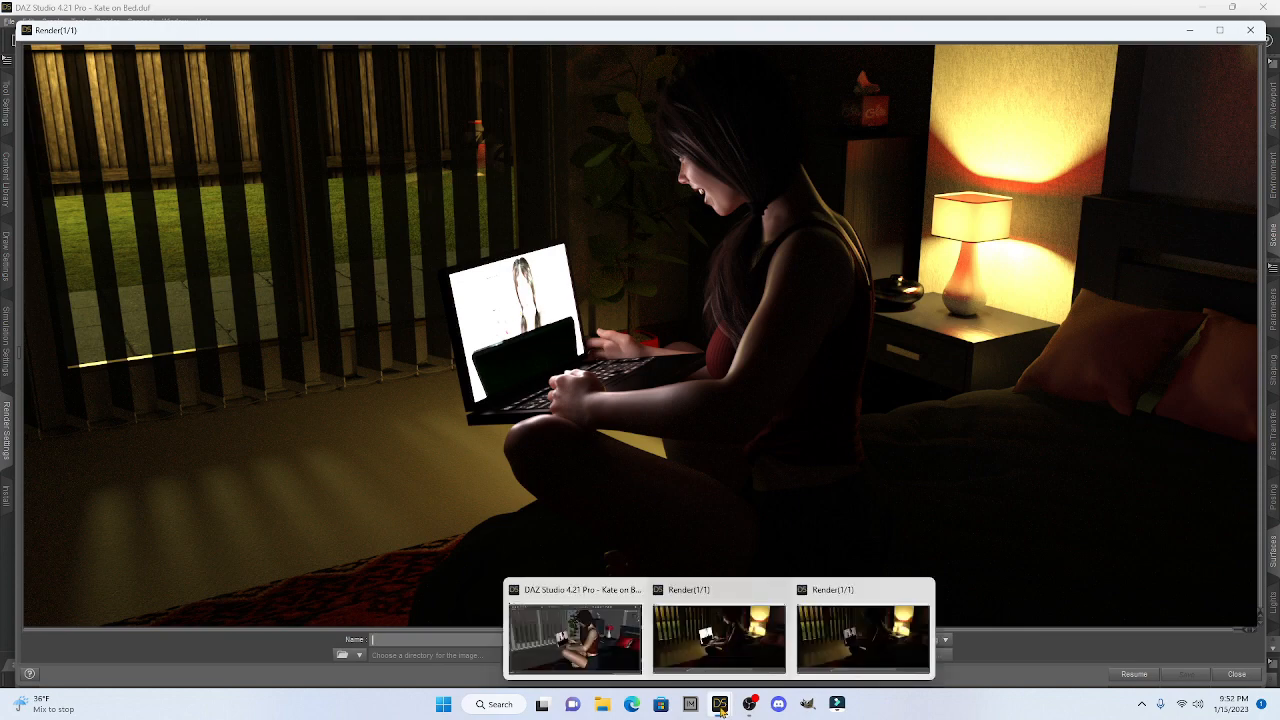
left_click(763, 676)
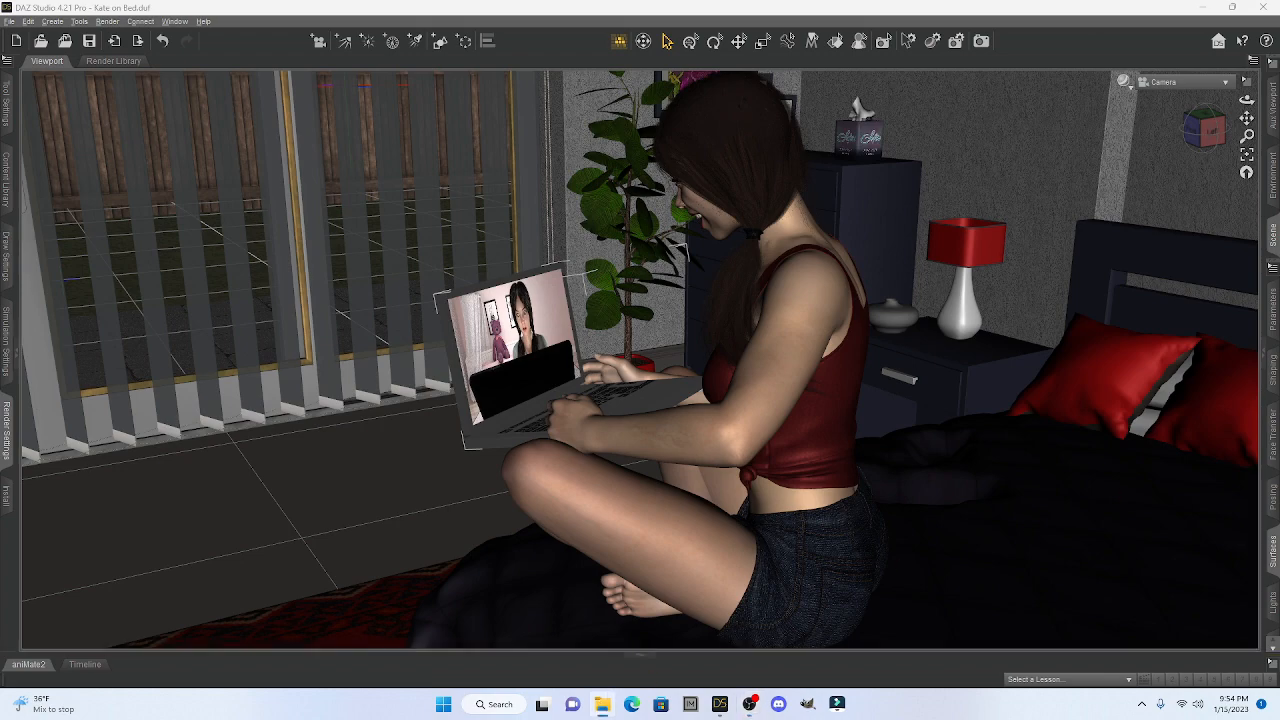
Step: Open the saved renders Kate Sitting on bed 1 and Kate on Bed2 from the Pictures folder in GIMP and minimise the folder window
left_click(602, 704)
left_click_drag(1100, 166, 564, 137)
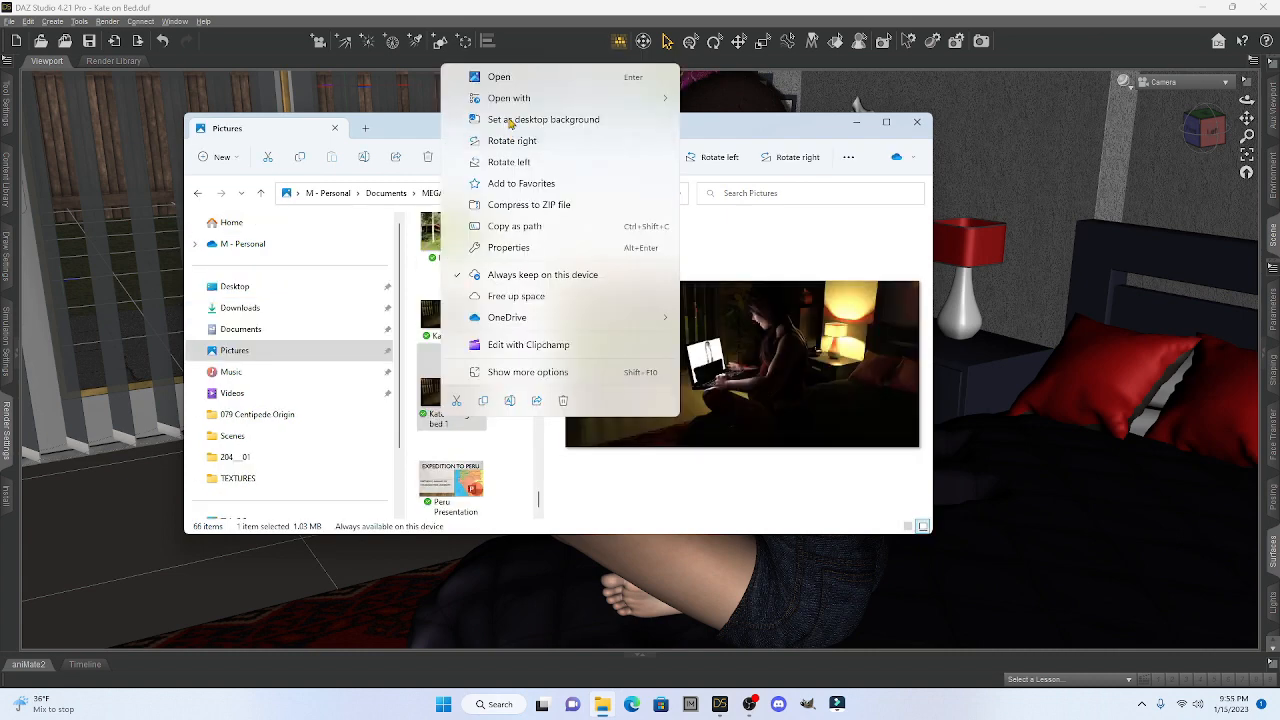
mouse_move(594, 98)
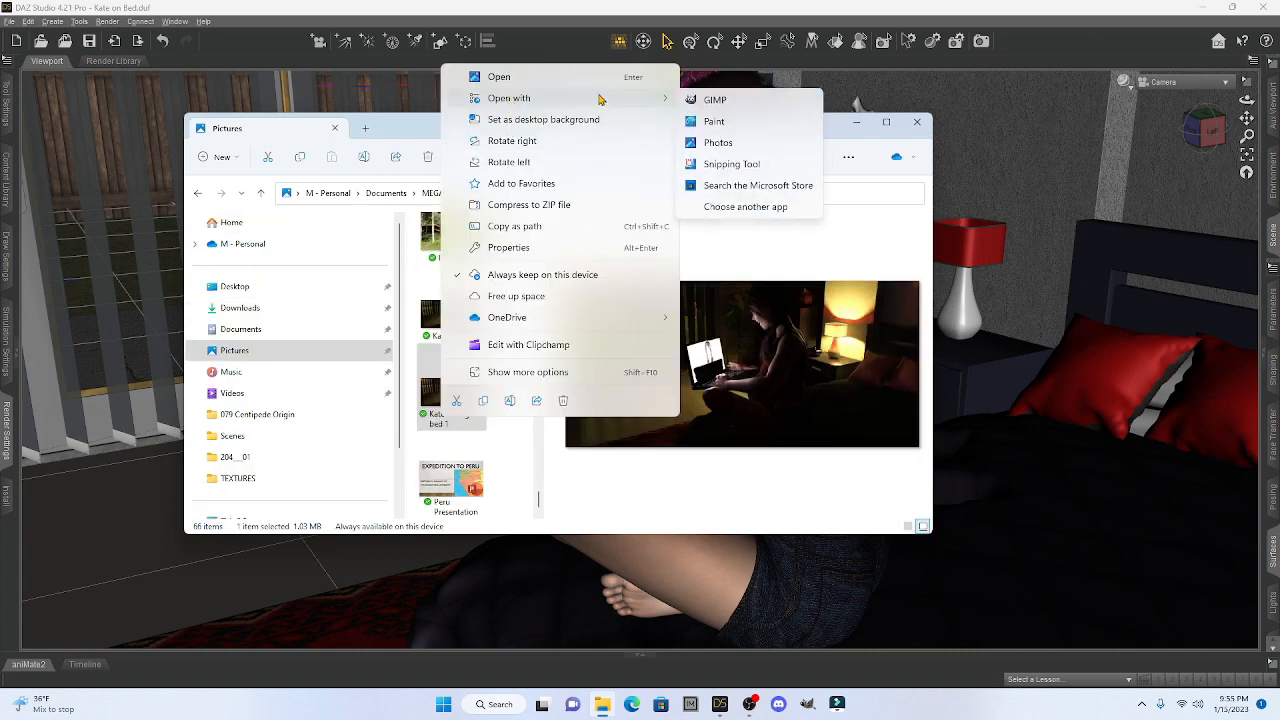
left_click(720, 101)
right_click(455, 315)
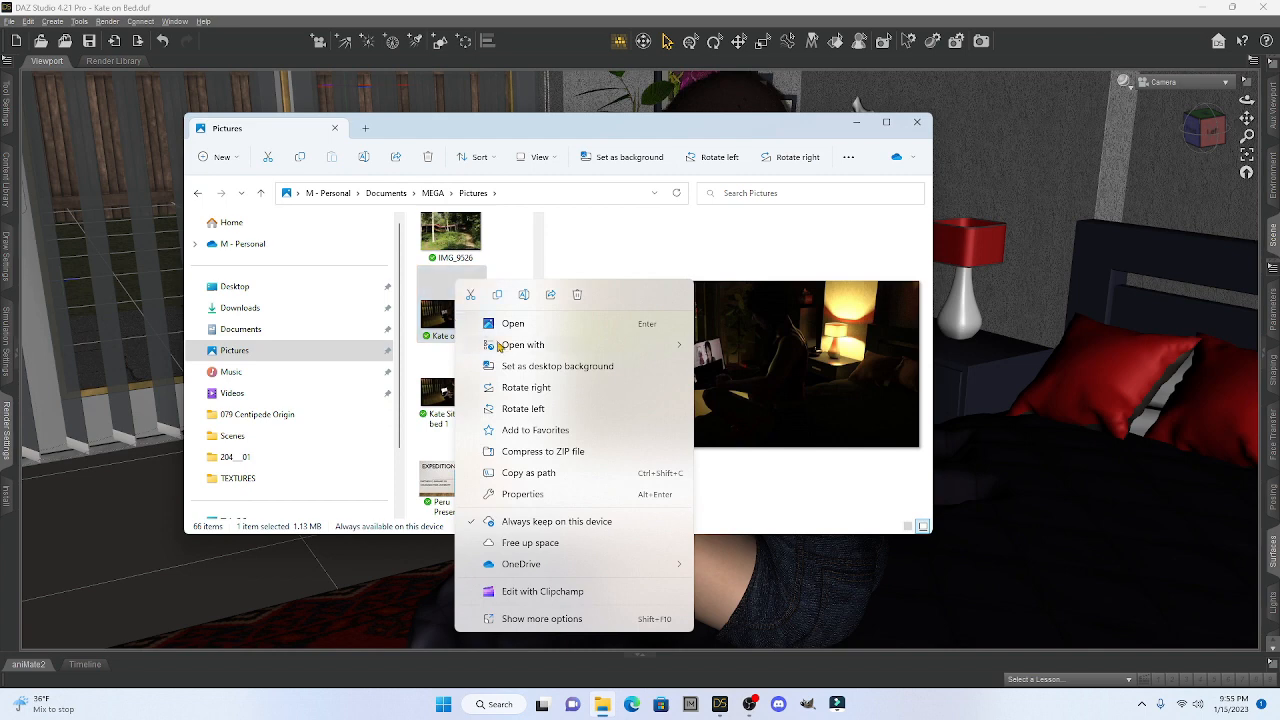
mouse_move(520, 346)
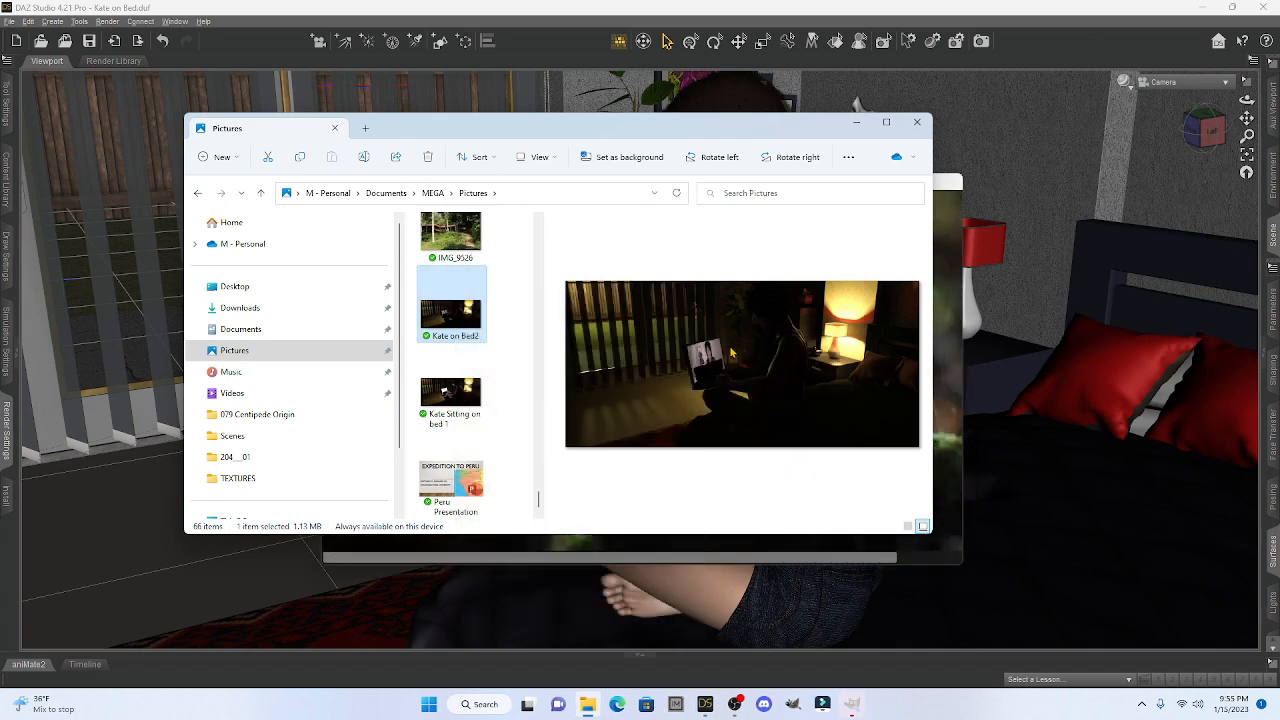
left_click(730, 348)
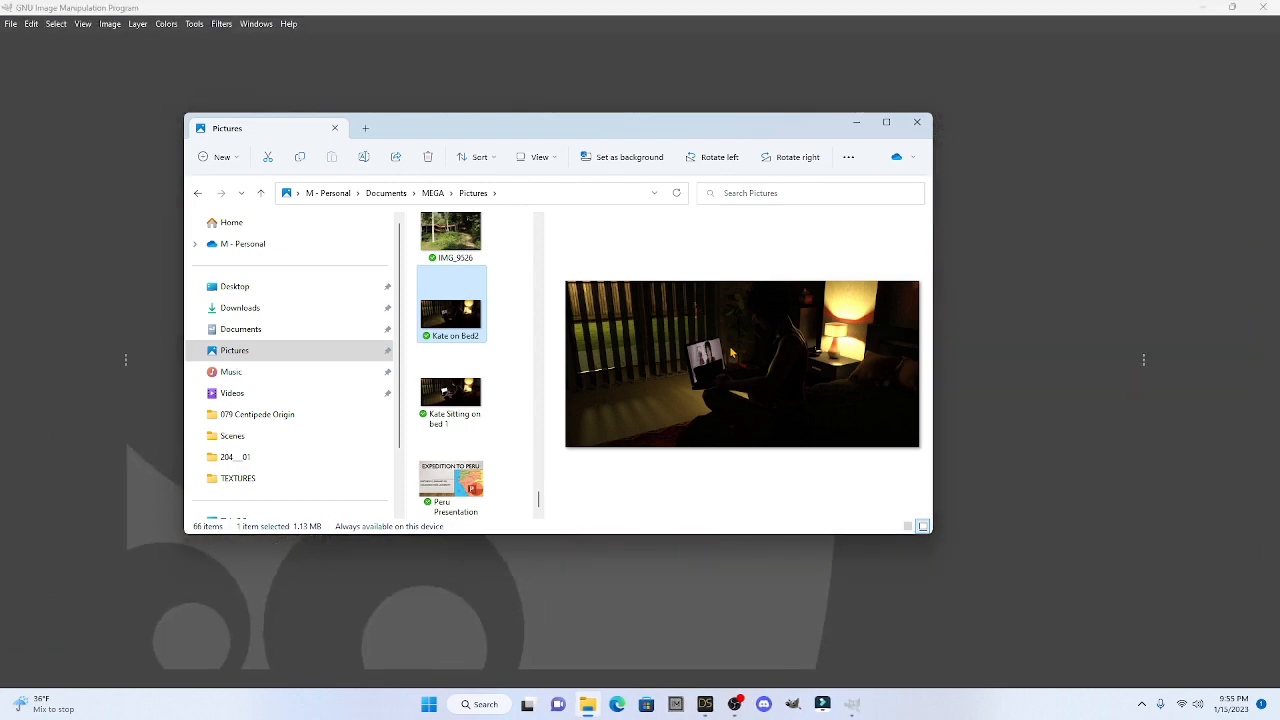
left_click(856, 122)
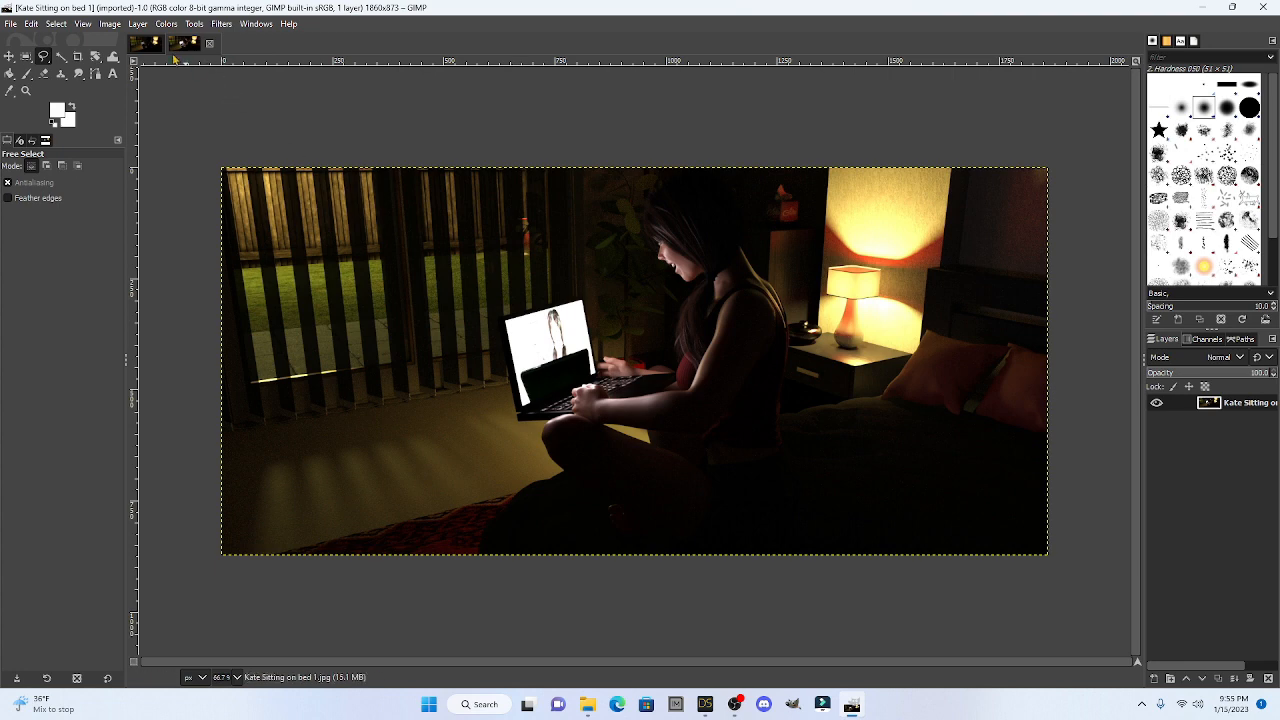
Step: Set both images, Kate on Bed2 and Kate Sitting on bed 1, to 200% zoom
left_click(144, 45)
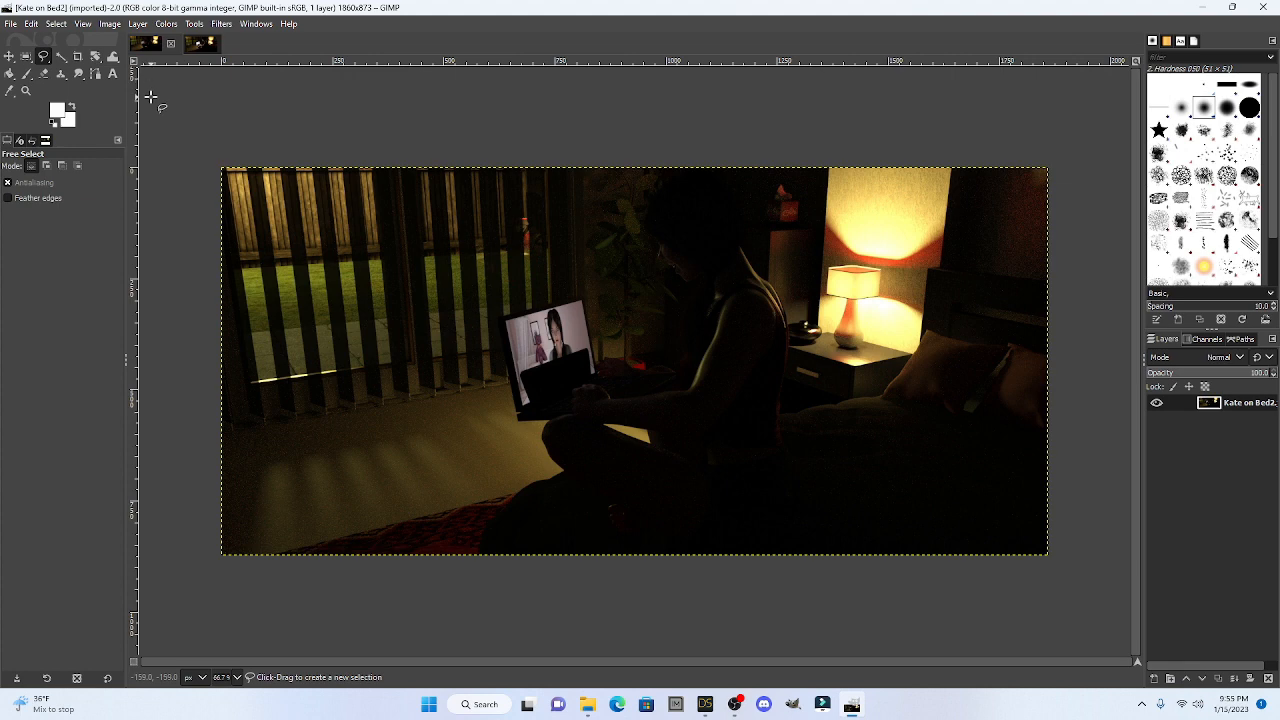
left_click(81, 24)
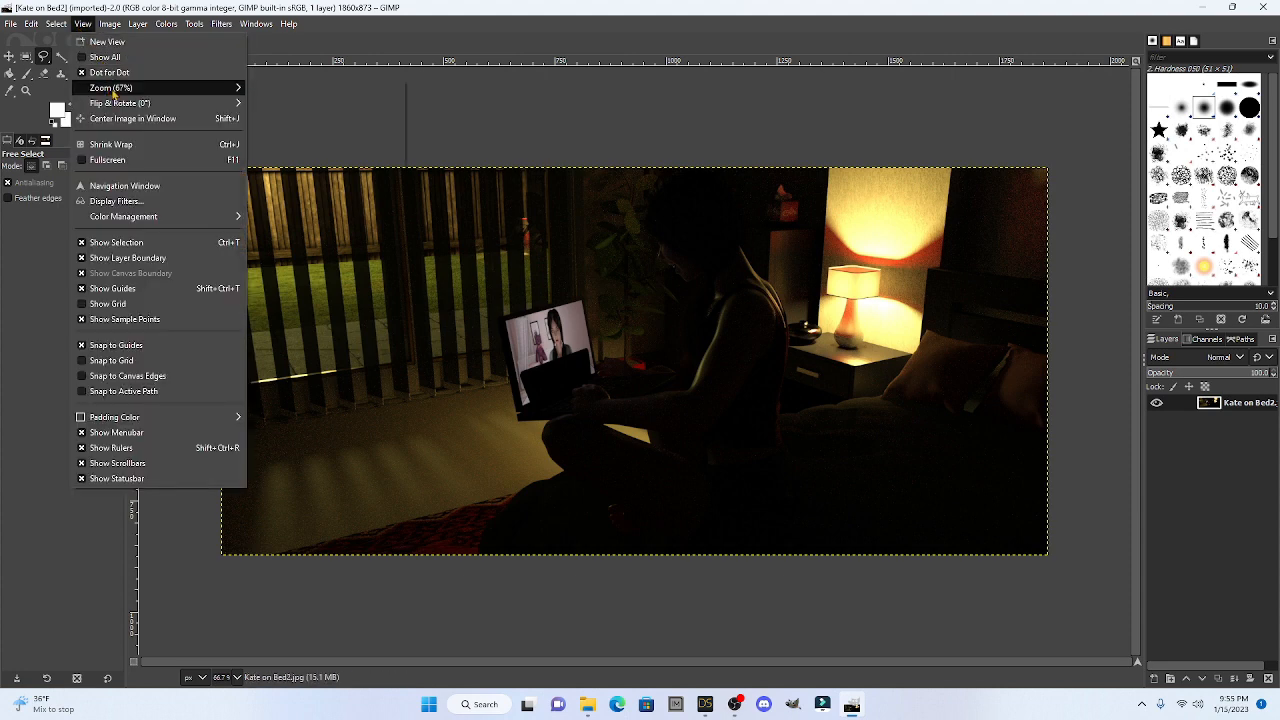
mouse_move(200, 88)
left_click(325, 236)
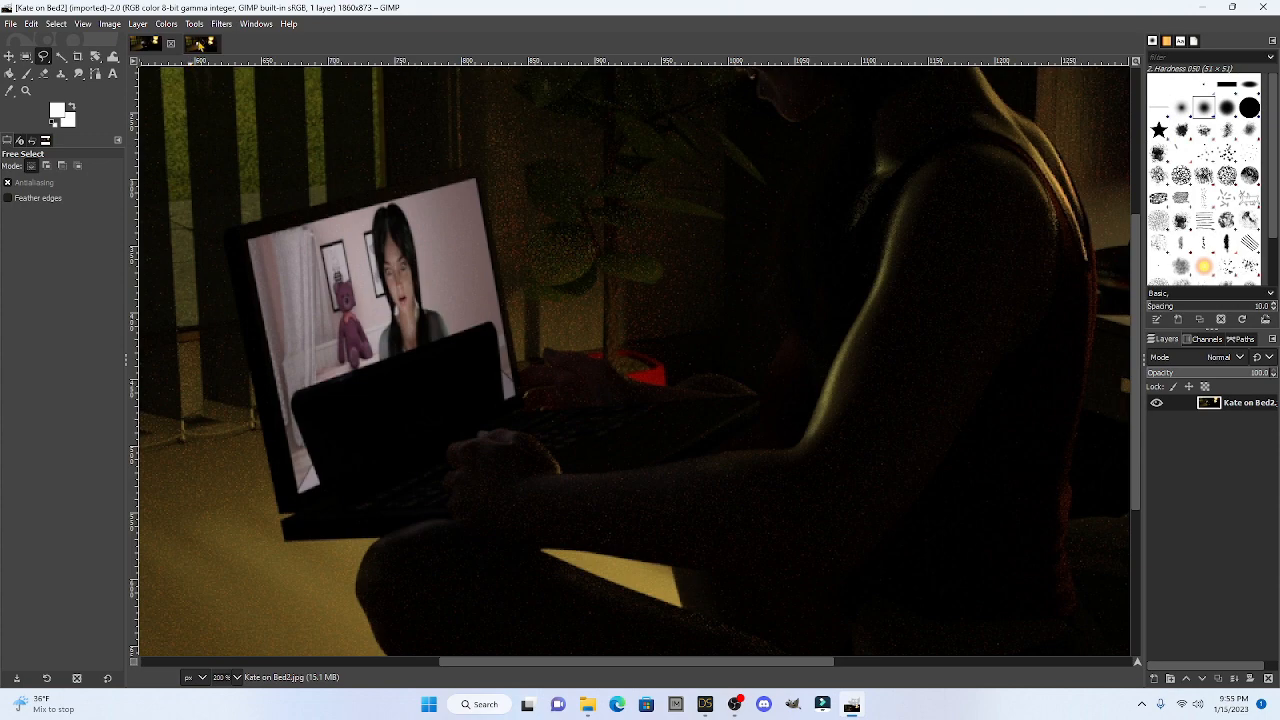
left_click(200, 44)
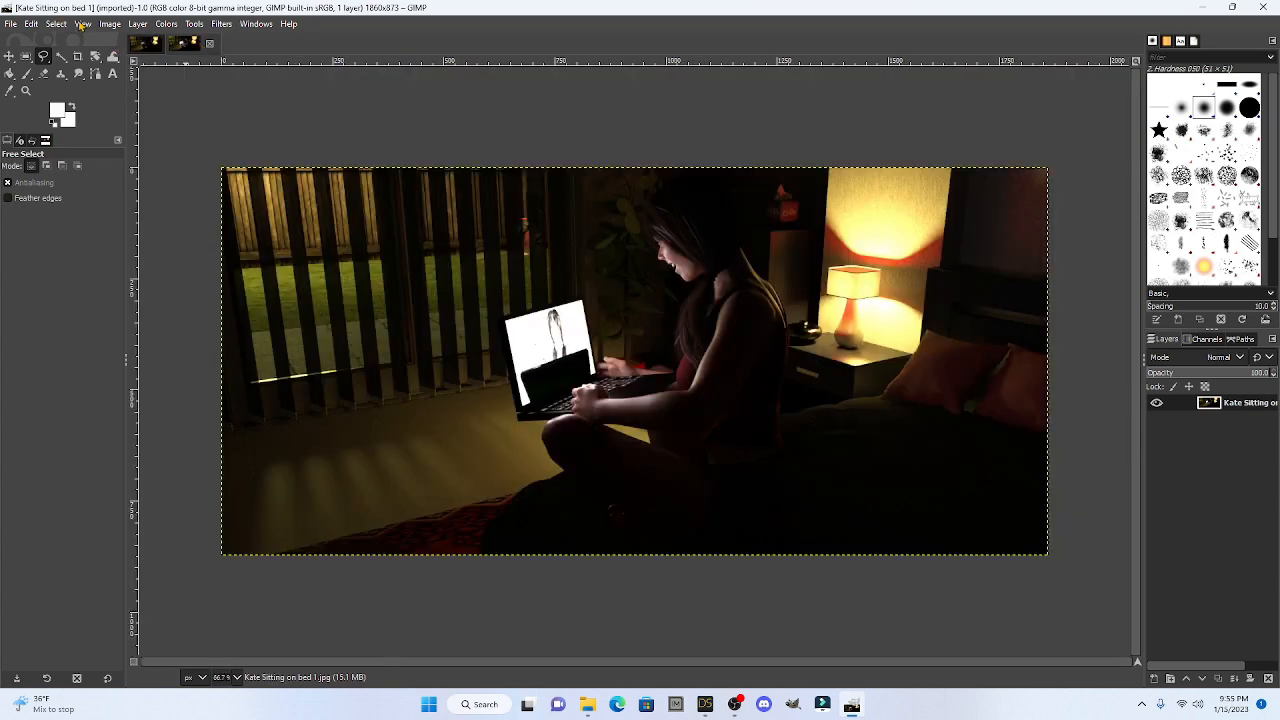
left_click(82, 24)
mouse_move(140, 88)
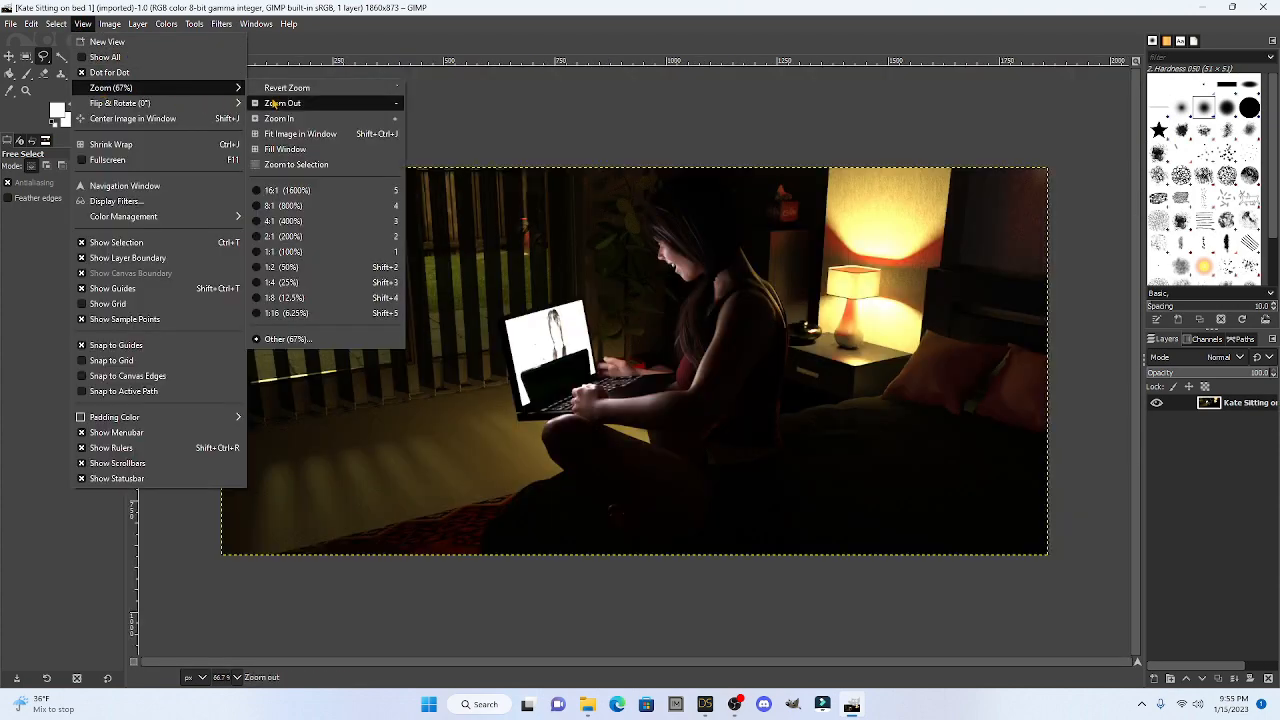
left_click(330, 237)
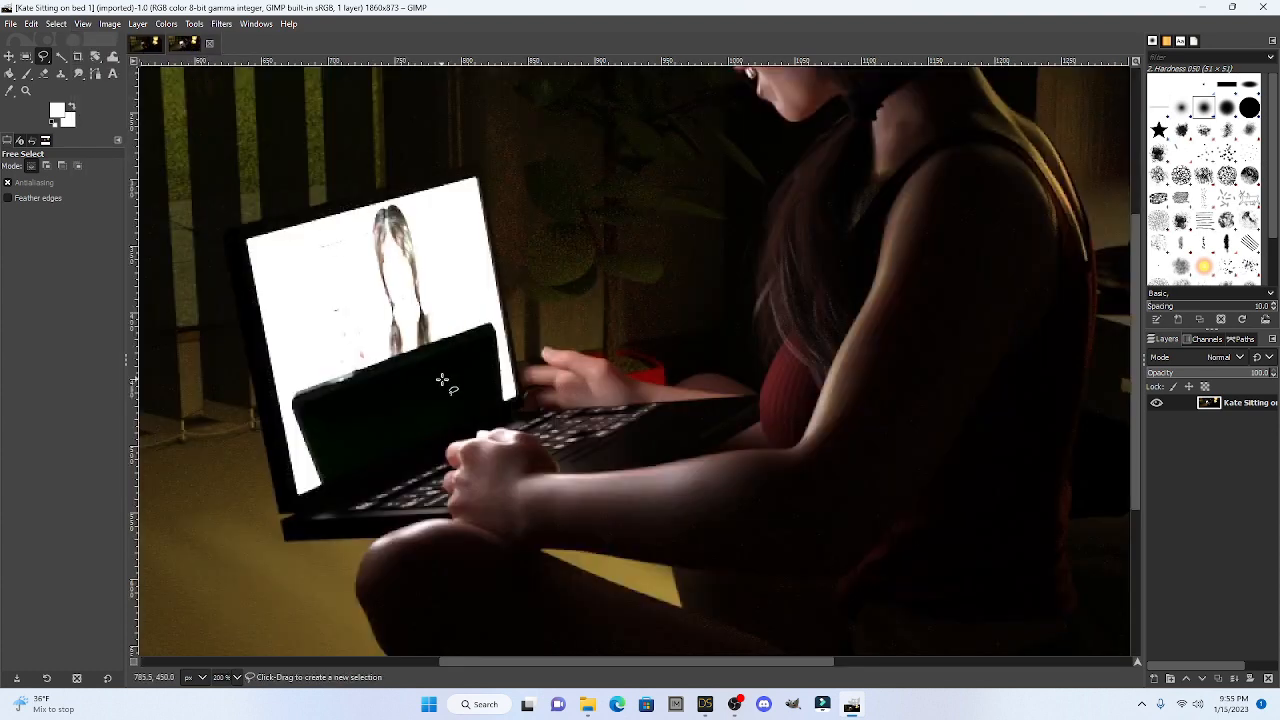
Step: Outline the laptop screen in the Kate on Bed2 image with a four-cornered Free Select selection and finalise it
left_click(143, 44)
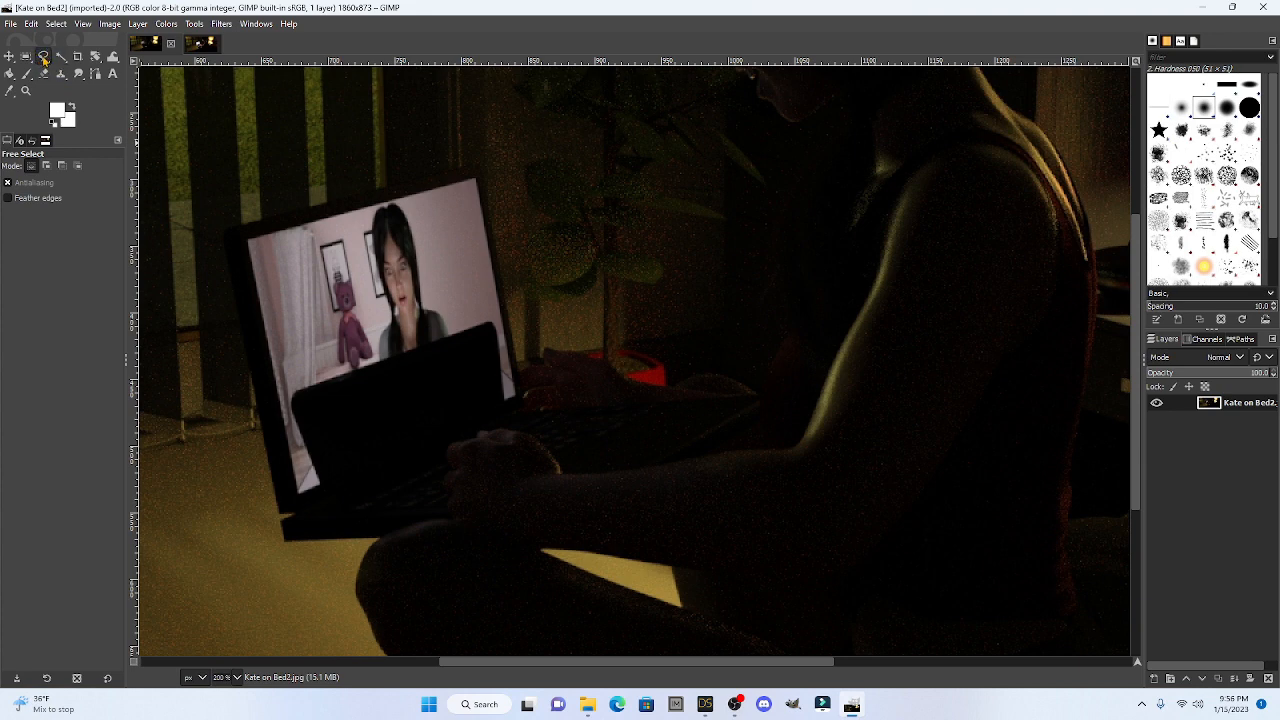
left_click(237, 236)
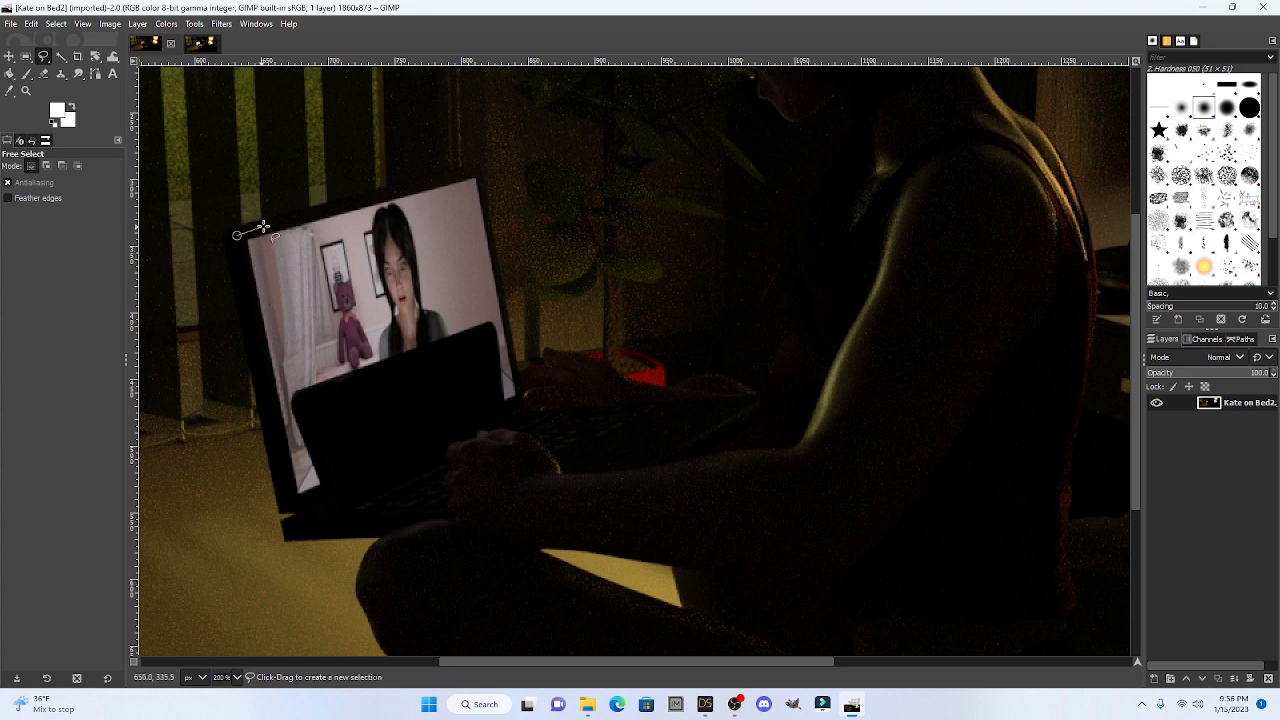
left_click(480, 173)
left_click(518, 400)
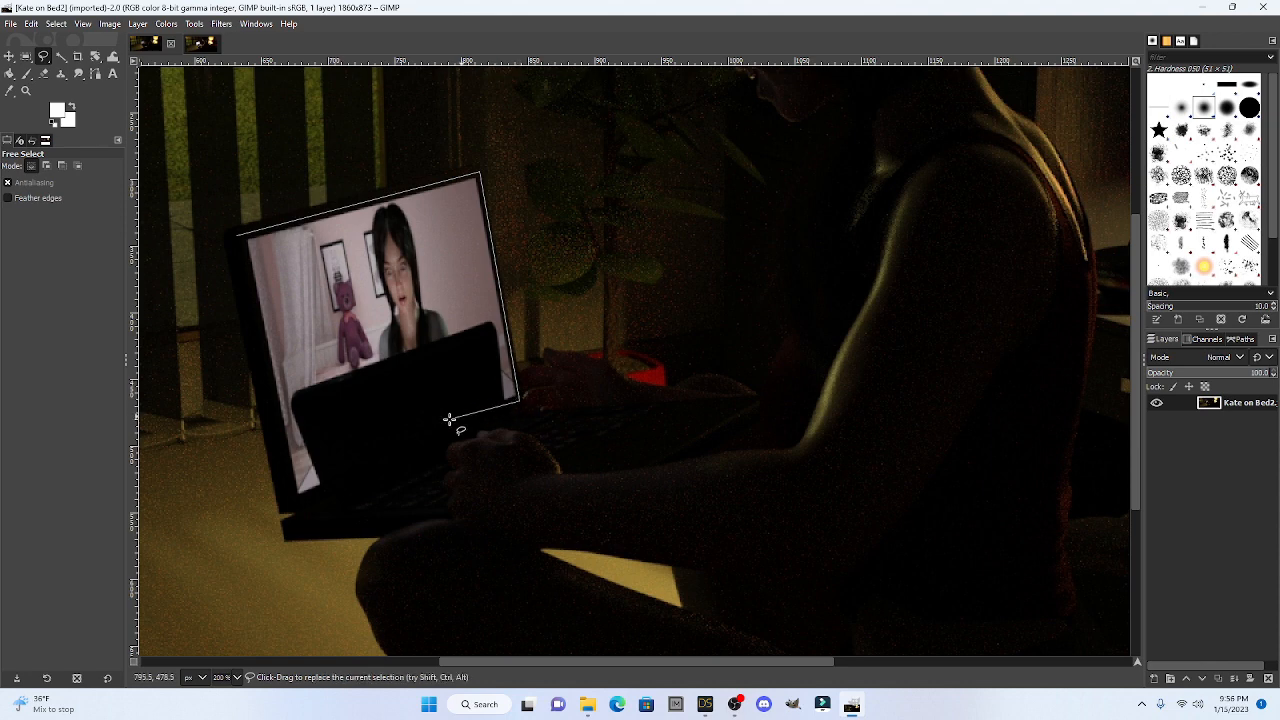
left_click(290, 502)
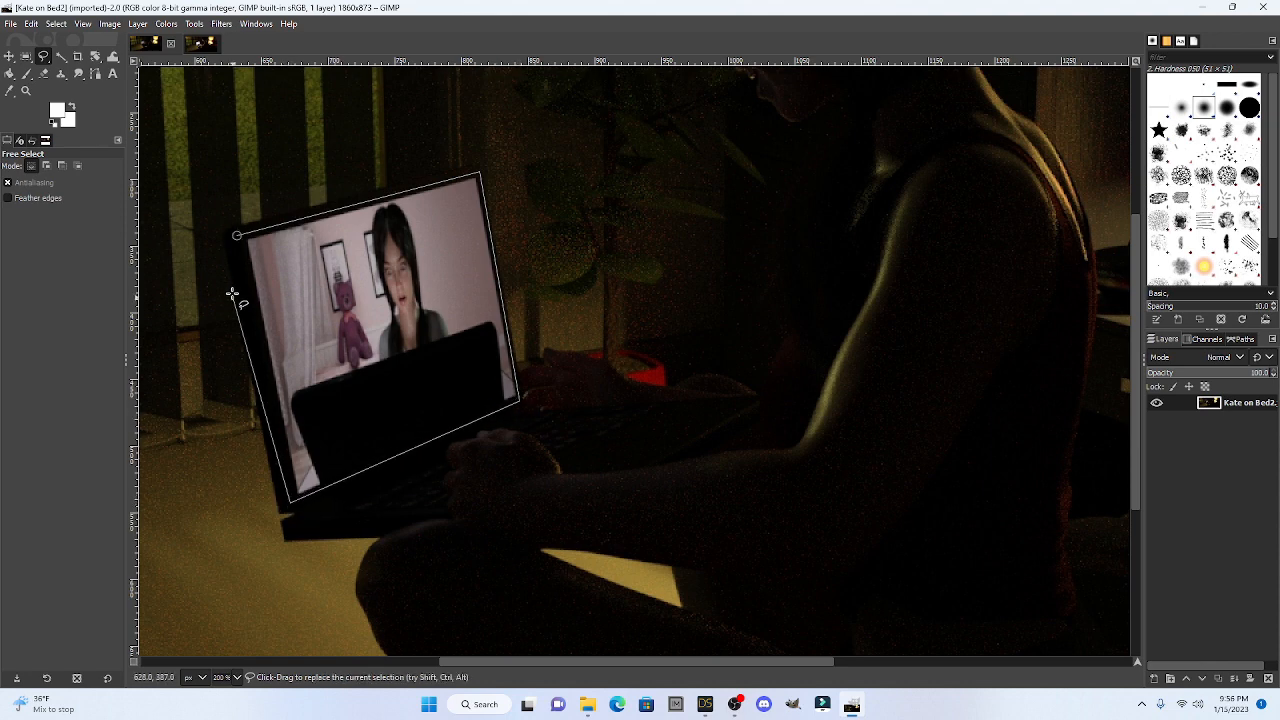
left_click(236, 237)
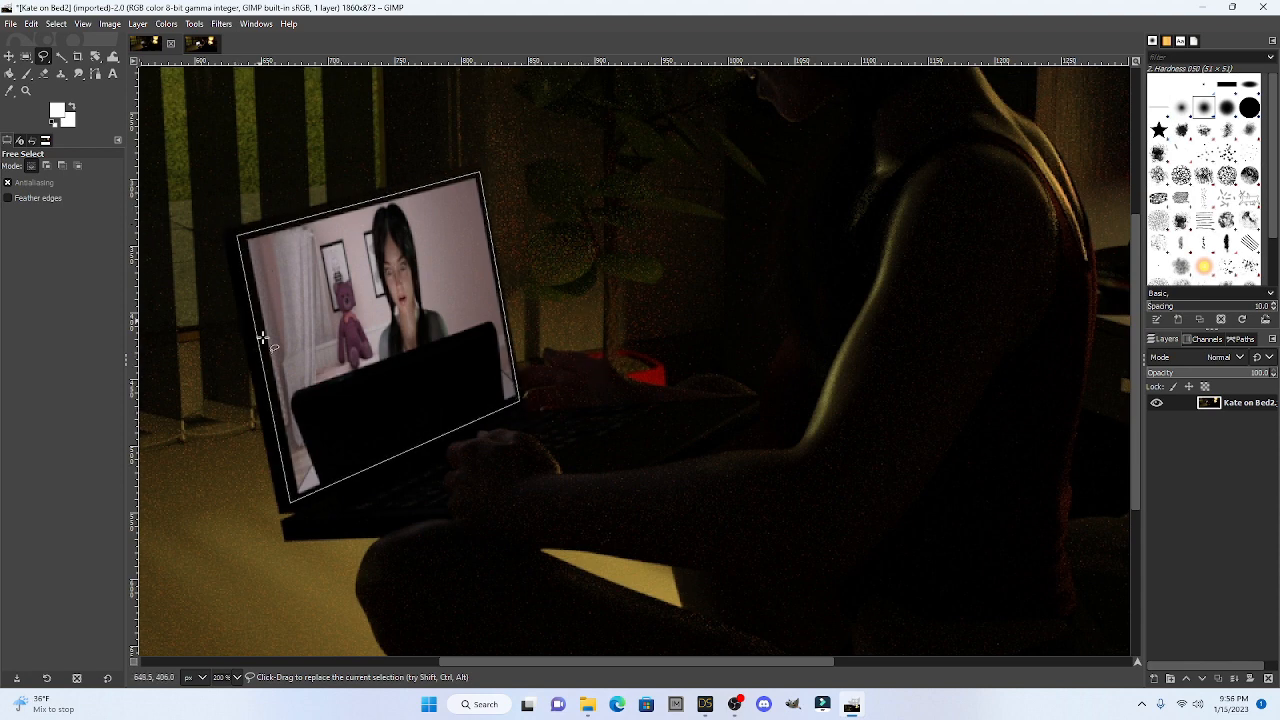
key("Return")
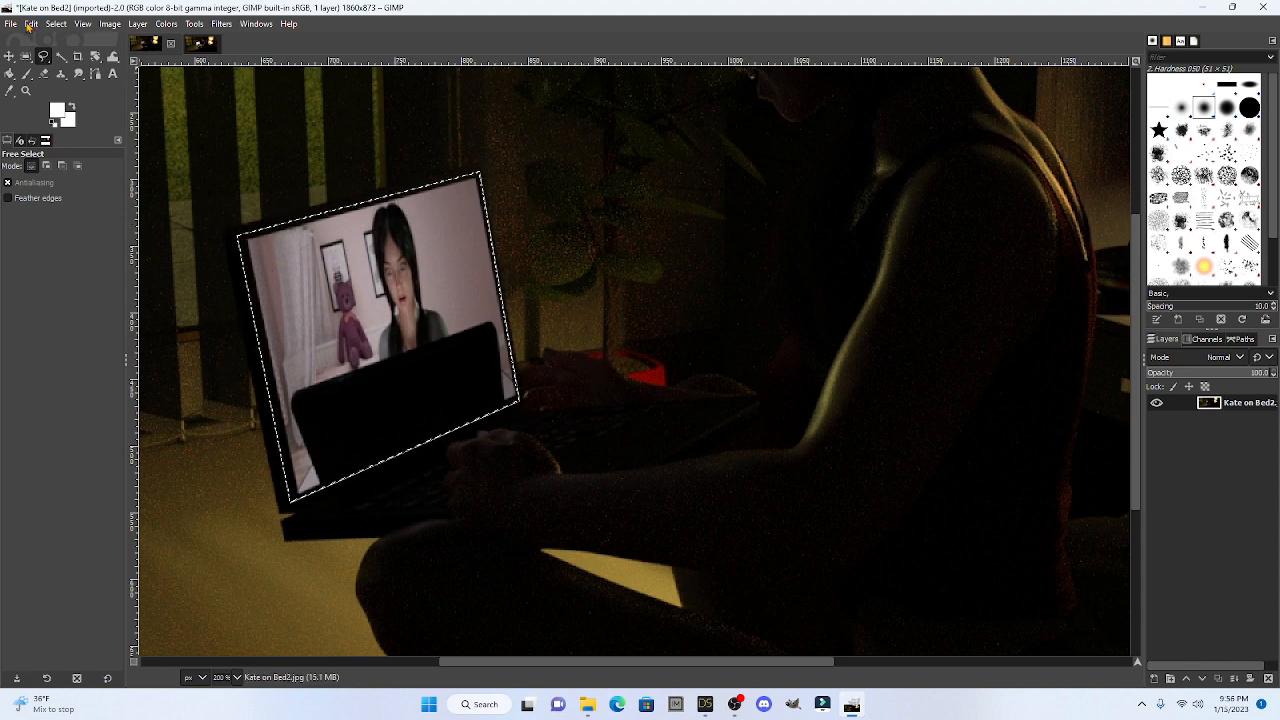
Step: Copy the selected laptop screen into the Kate Sitting on bed 1 image, align it over the overexposed screen, and anchor it
left_click(31, 23)
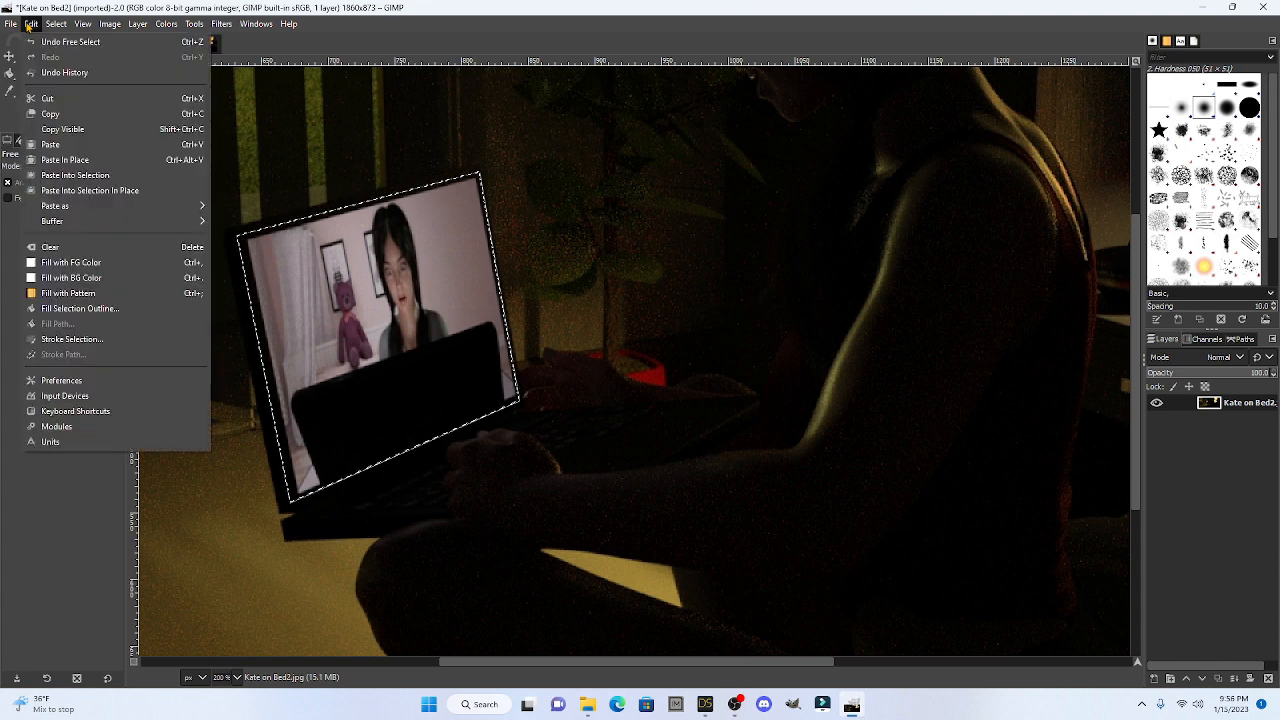
left_click(55, 114)
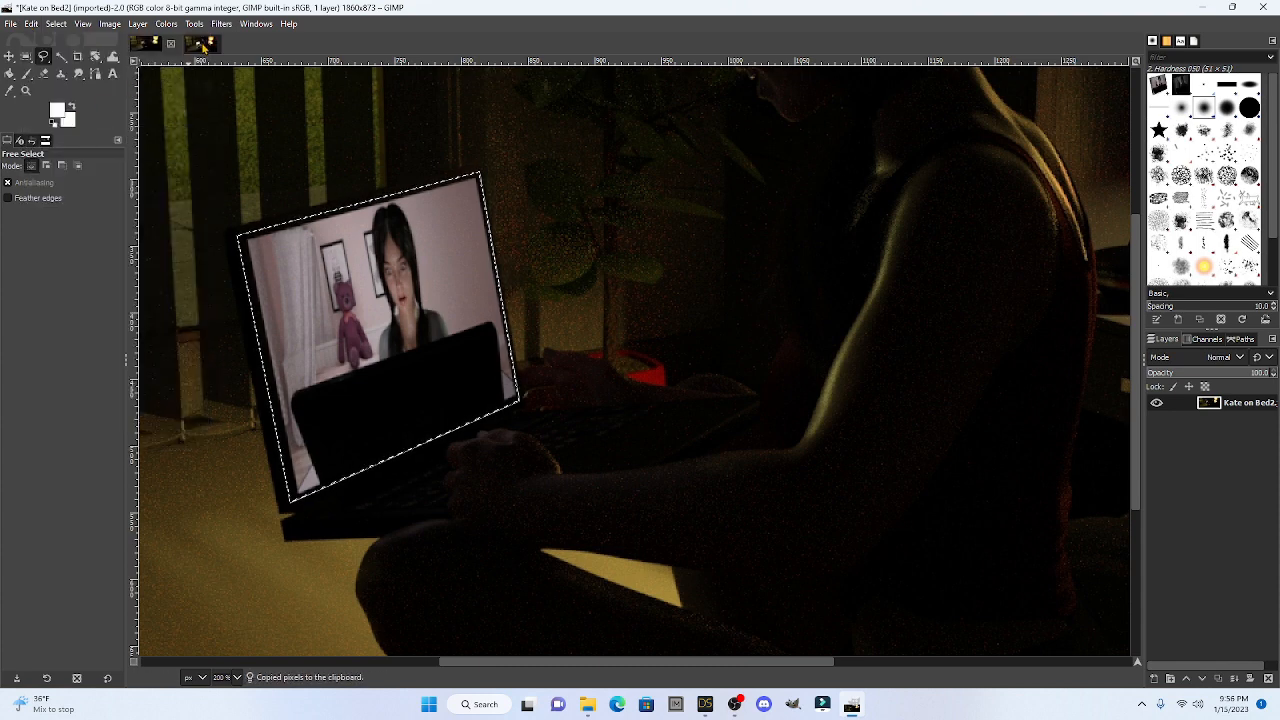
left_click(201, 44)
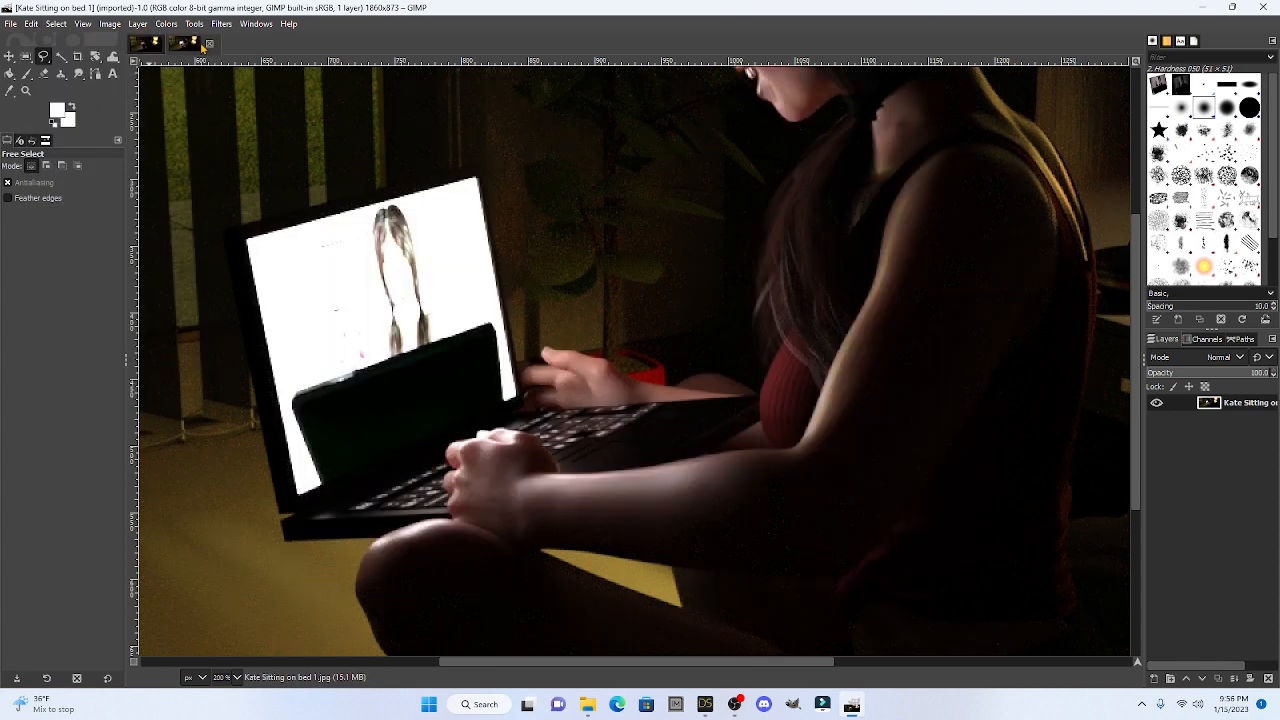
left_click(31, 23)
left_click(60, 145)
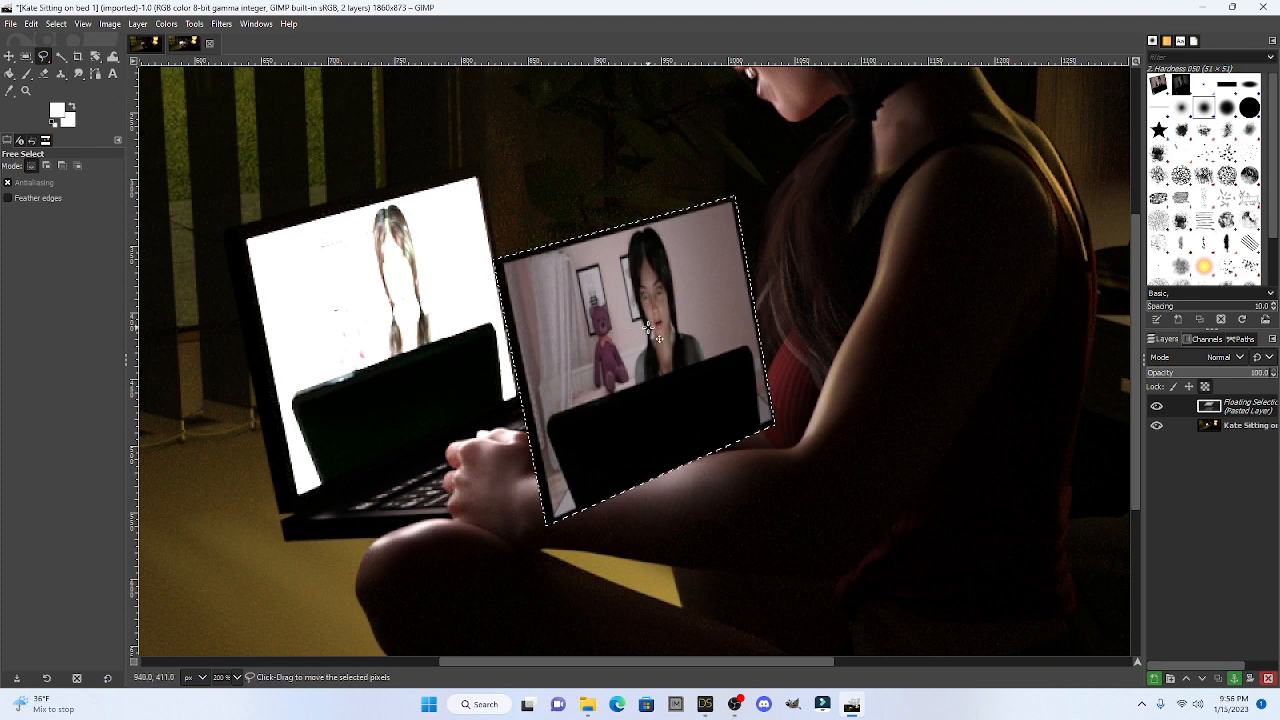
left_click_drag(644, 329, 396, 304)
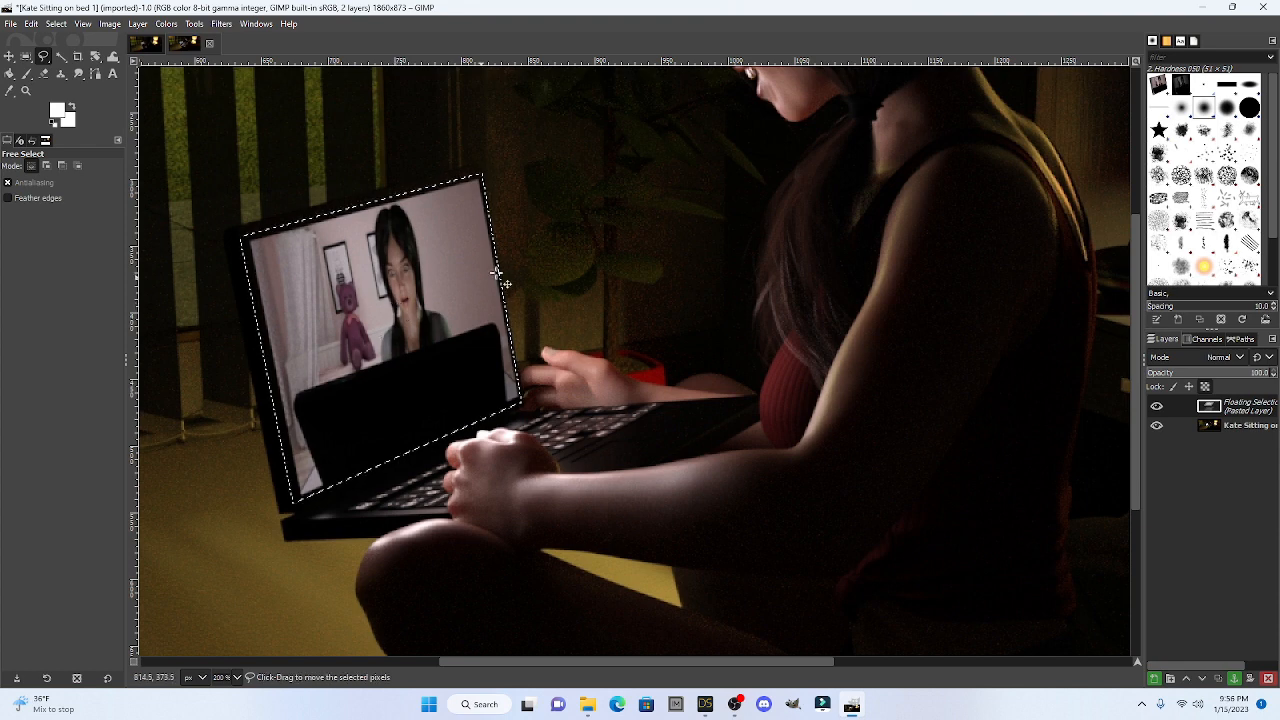
left_click(580, 248)
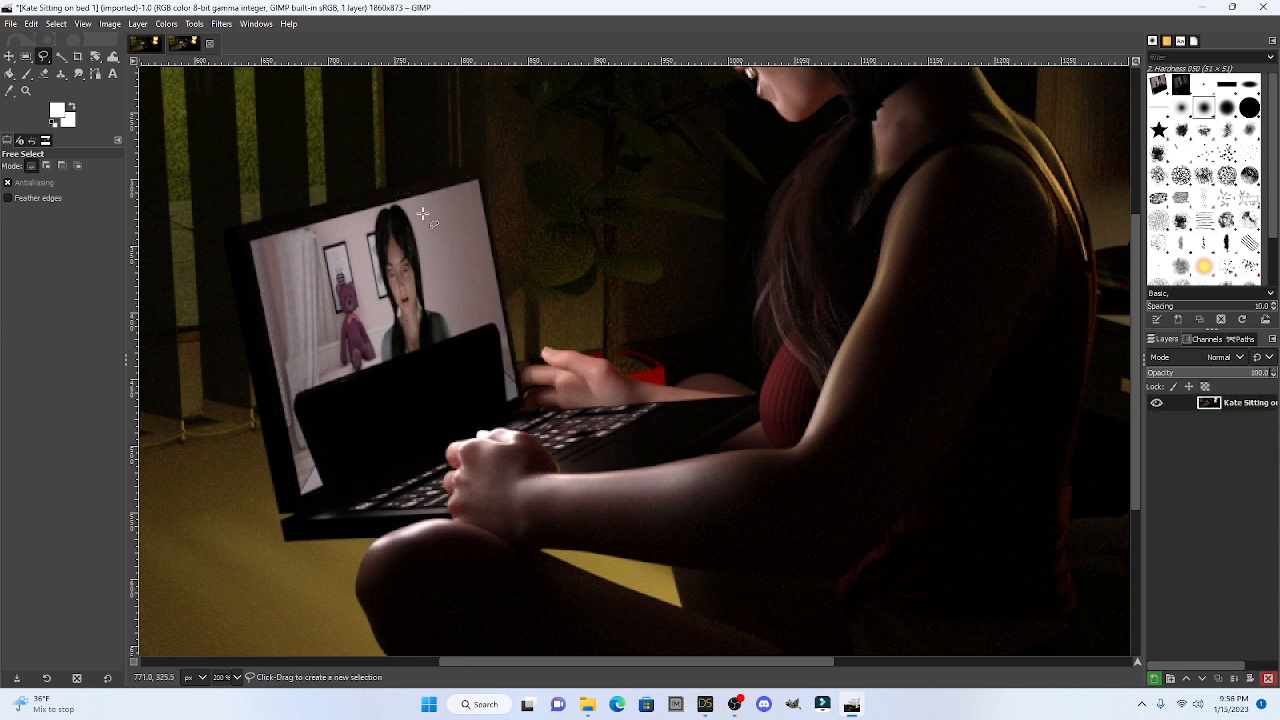
Step: Export the combined image as Kate Sitting on bed 1.jpg at quality 100, replacing the existing file, and quit GIMP discarding unsaved changes
left_click(10, 24)
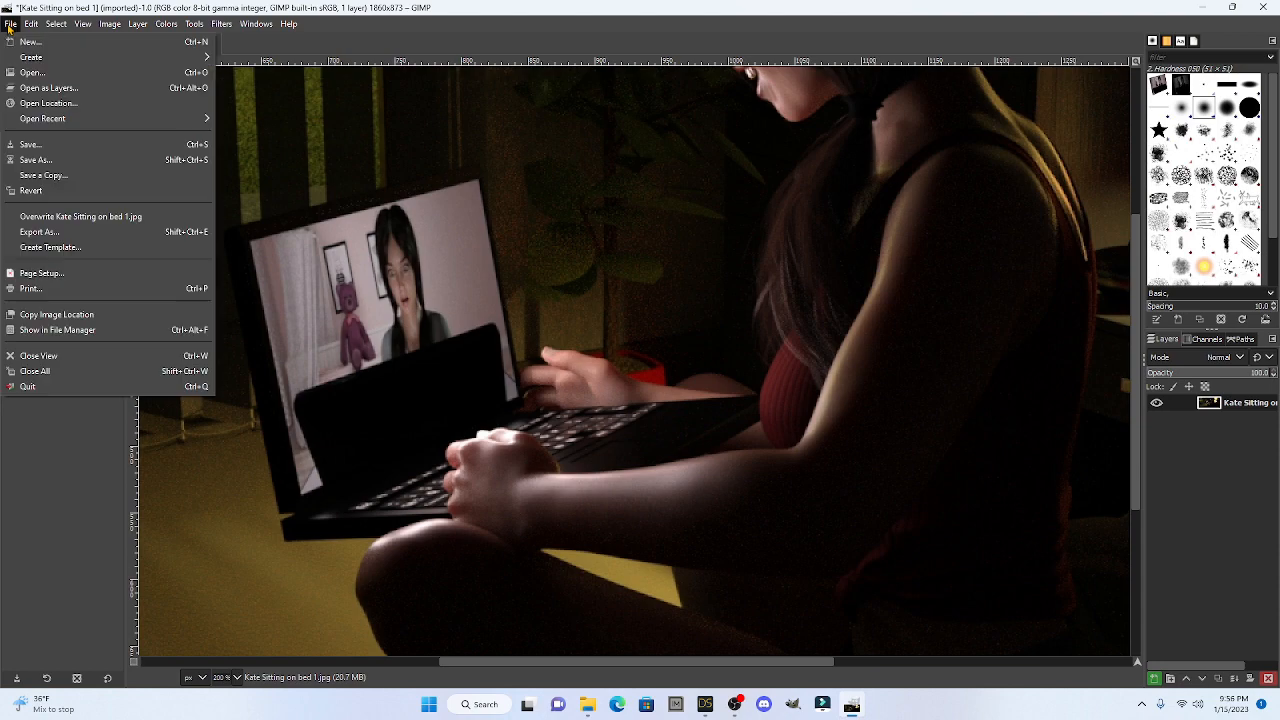
left_click(68, 236)
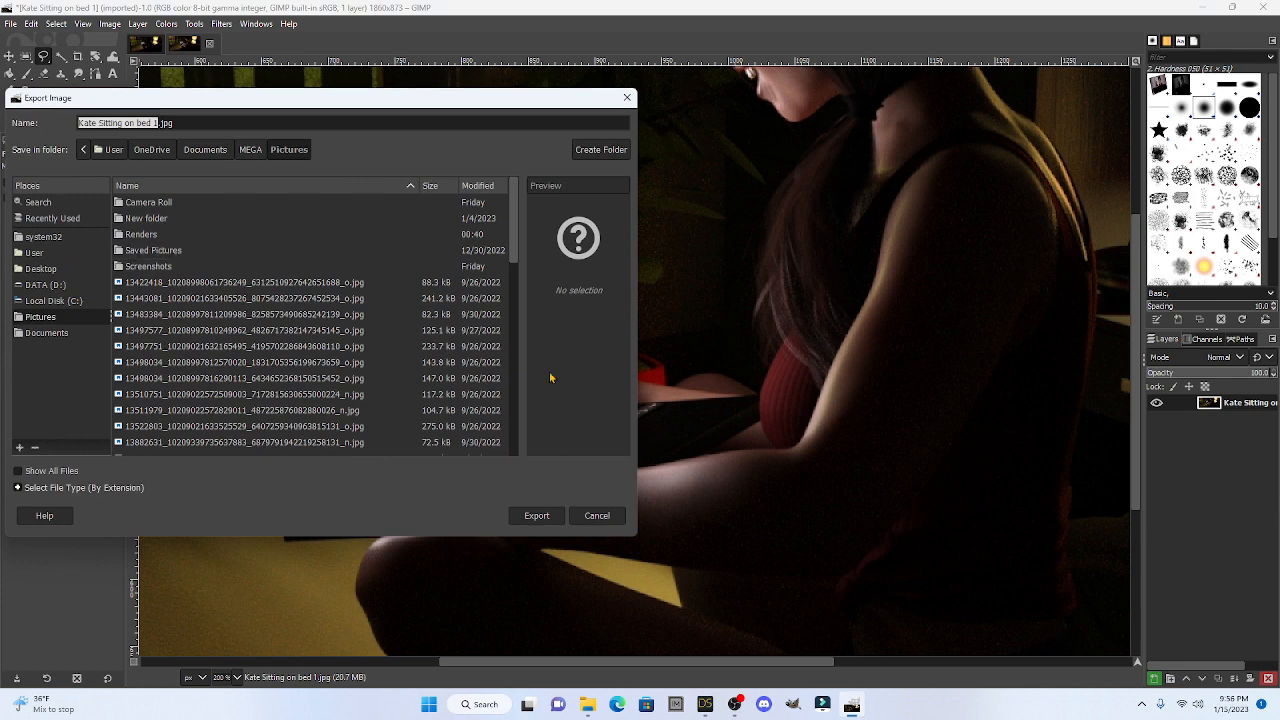
left_click(537, 516)
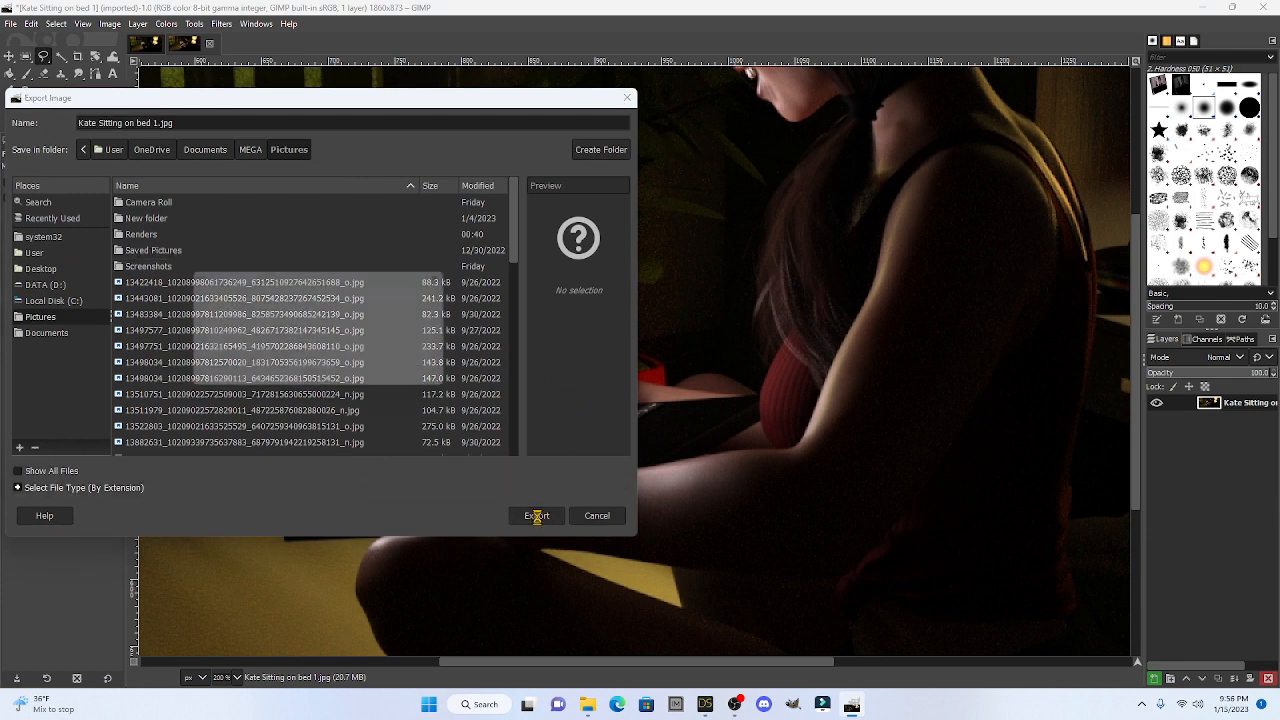
left_click(361, 374)
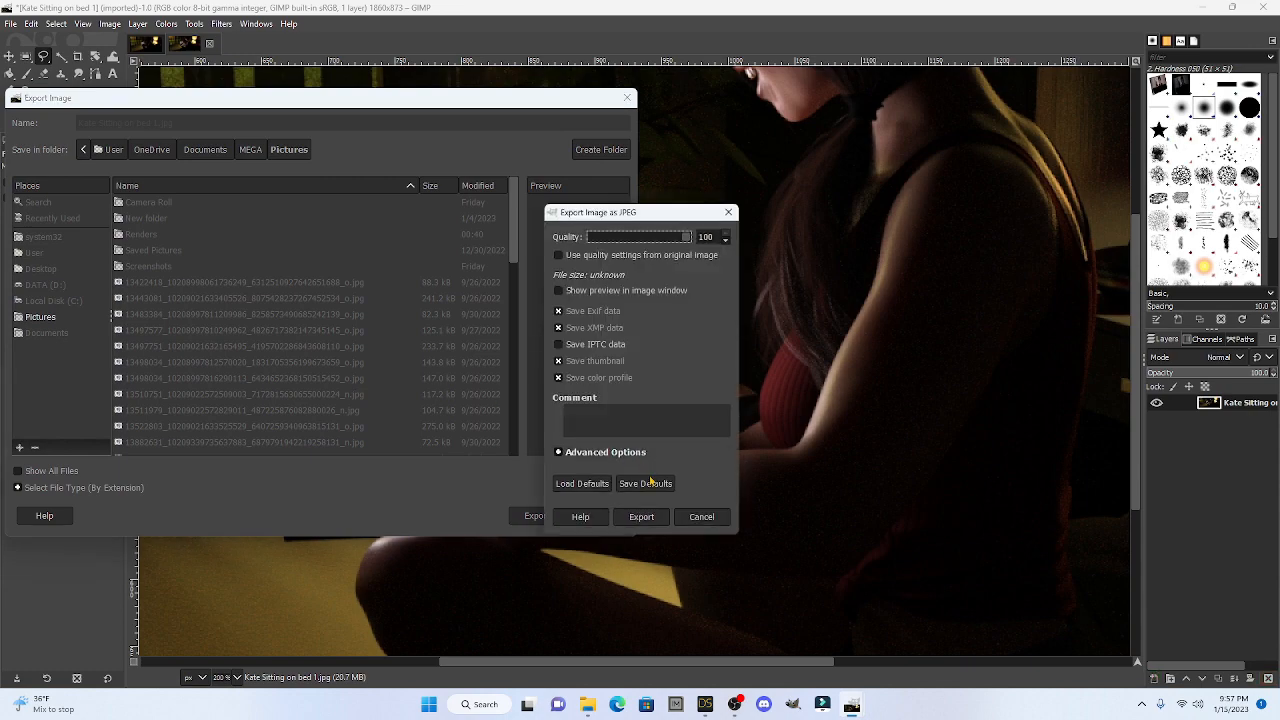
left_click(654, 519)
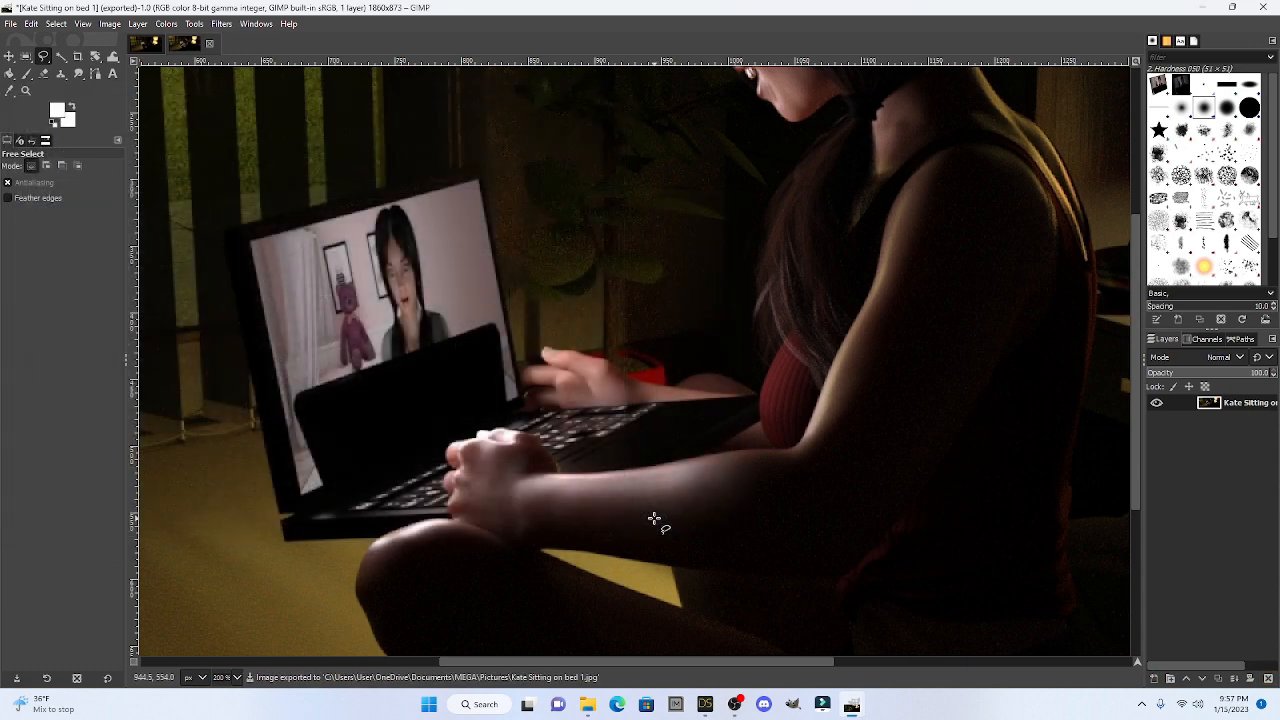
left_click(1262, 10)
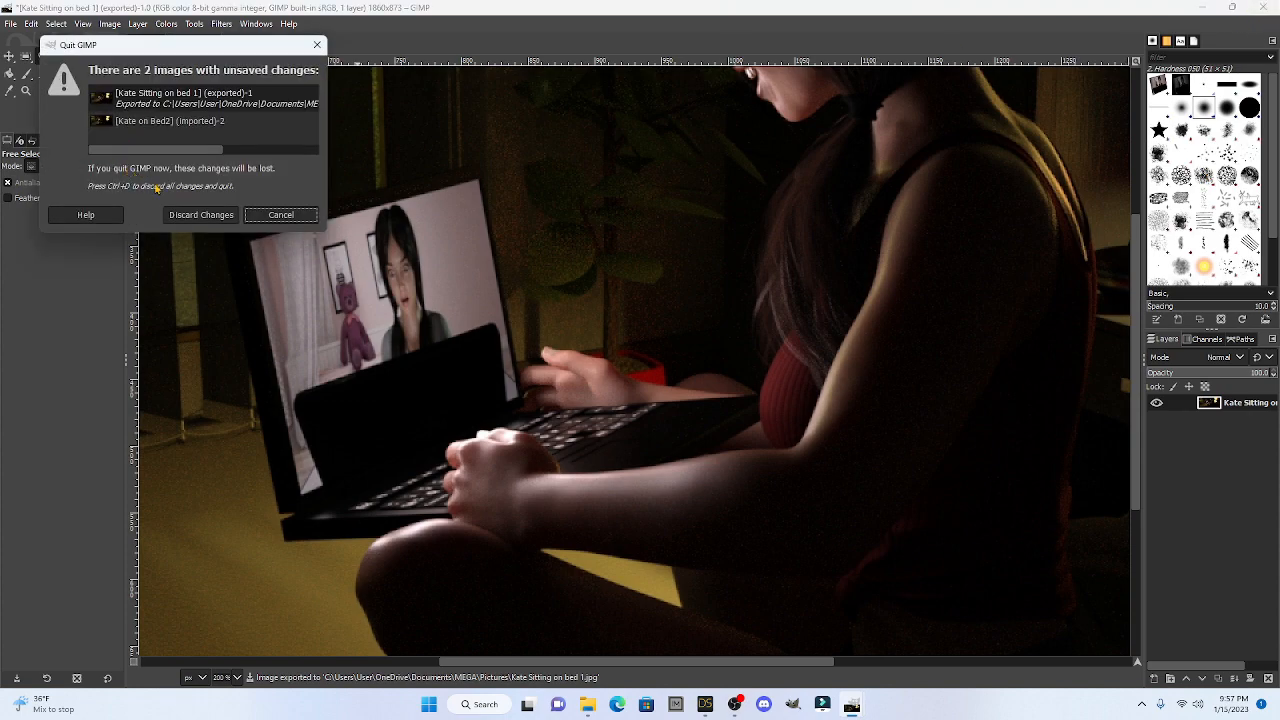
left_click(199, 216)
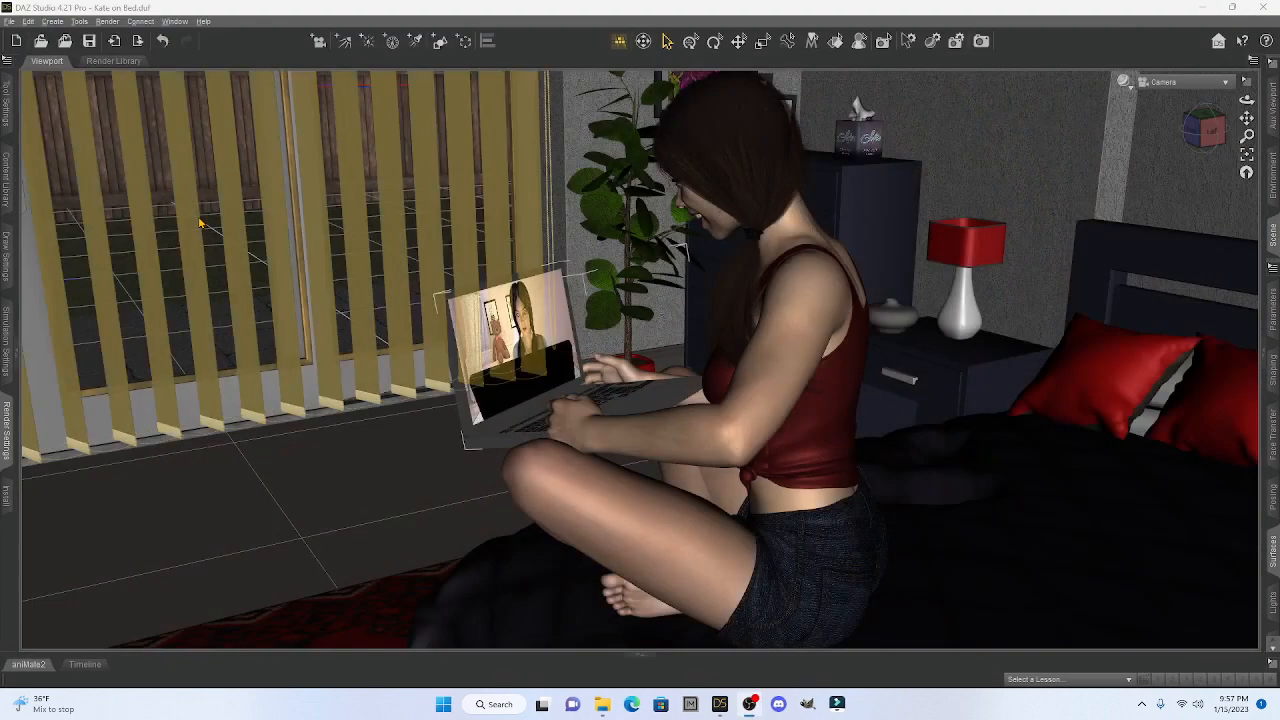
Step: Open the Pictures folder in File Explorer and view the exported Kate Sitting on bed 1.jpg full screen in the photo viewer
left_click(602, 704)
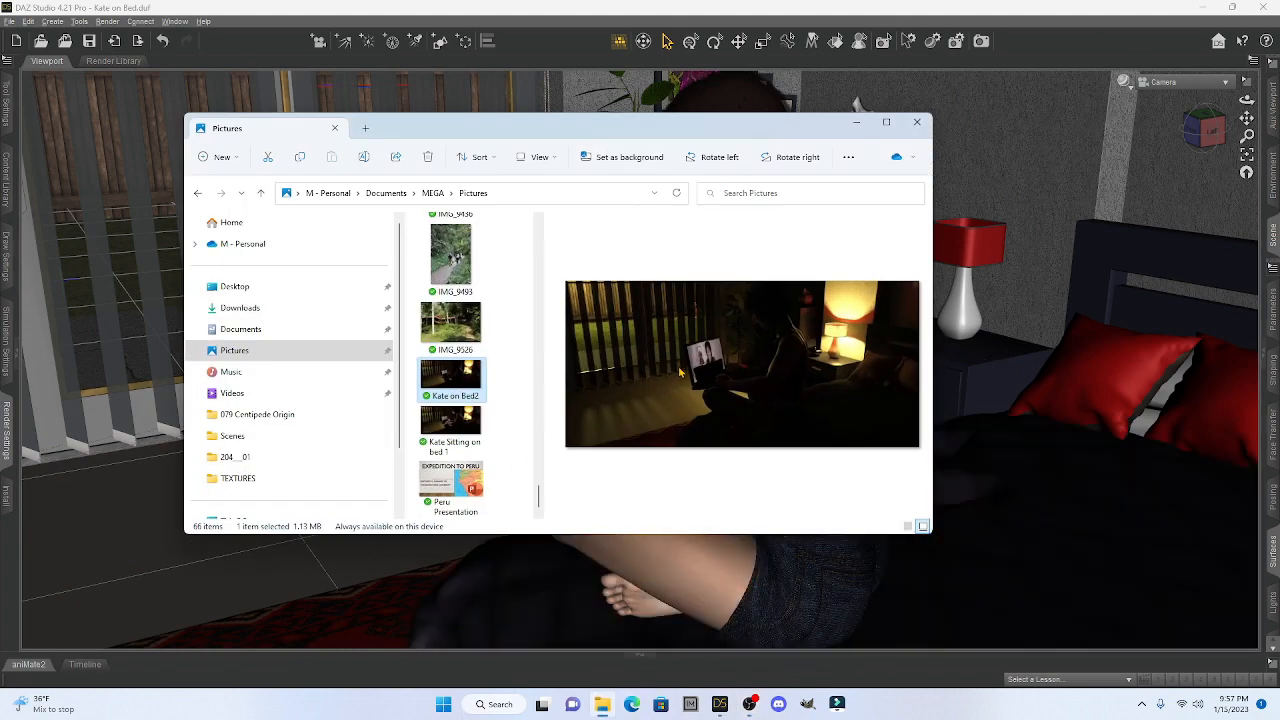
double_click(452, 379)
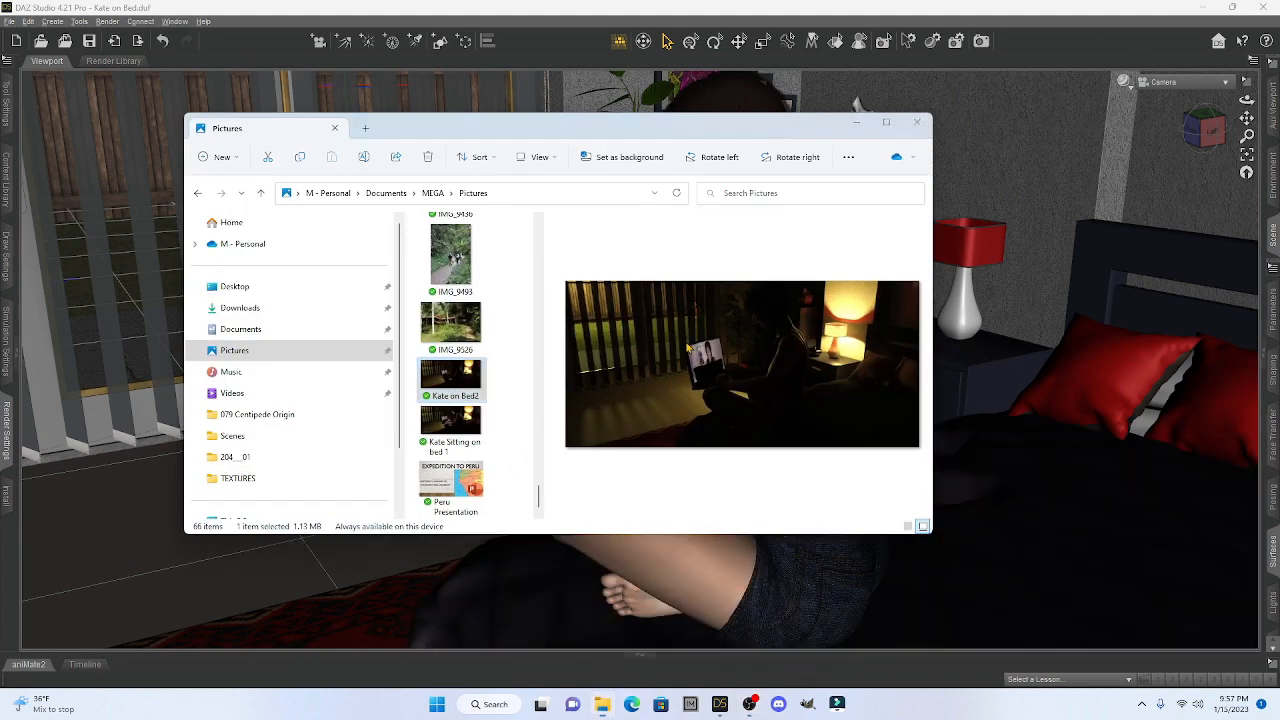
key("Right")
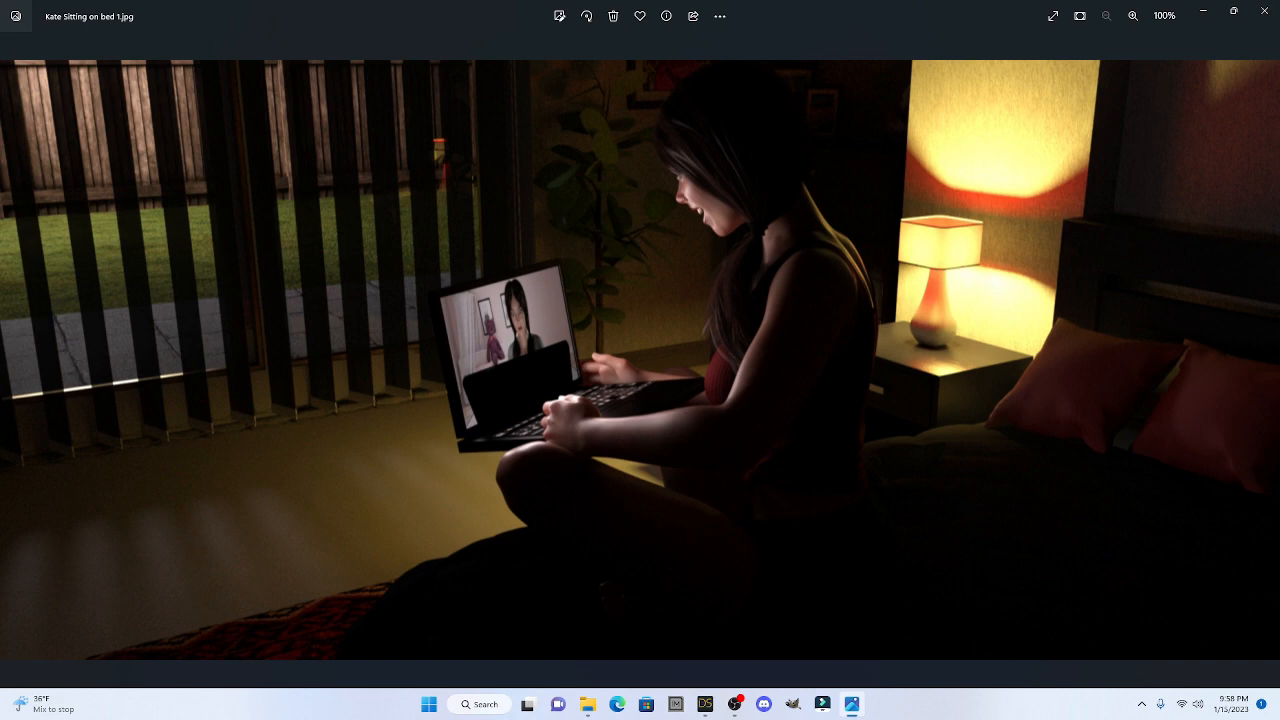
key("F11")
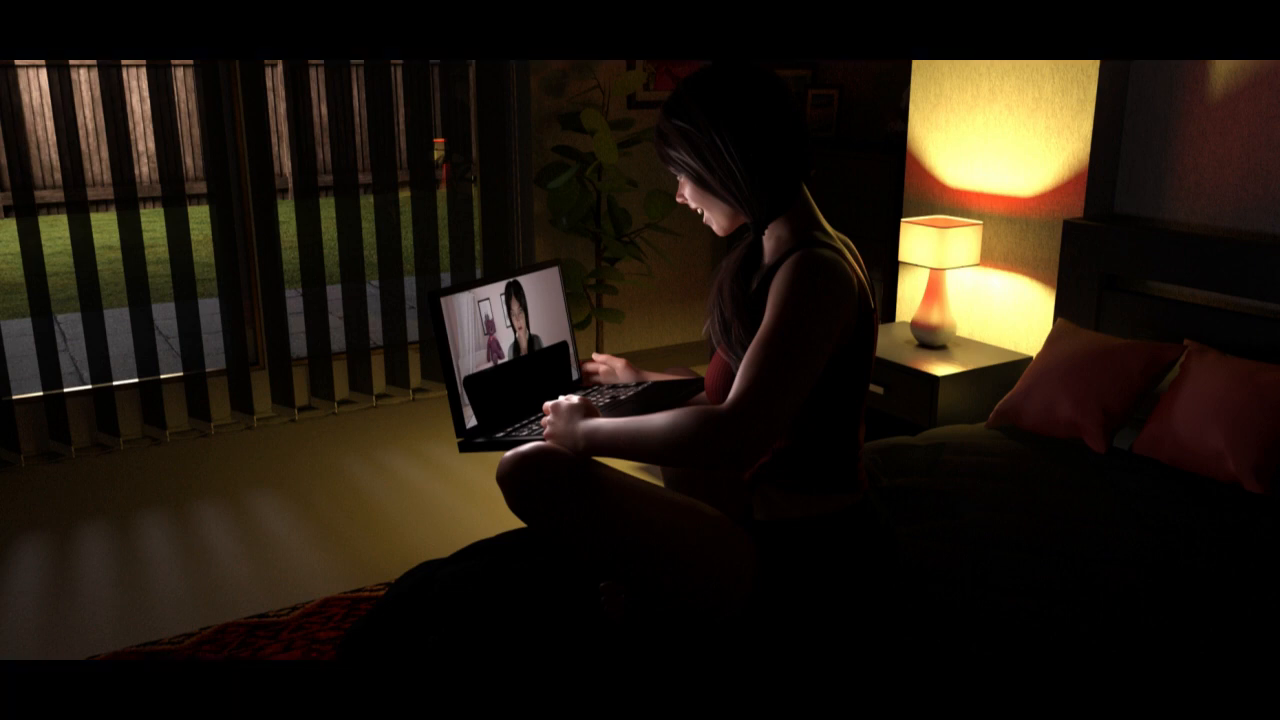